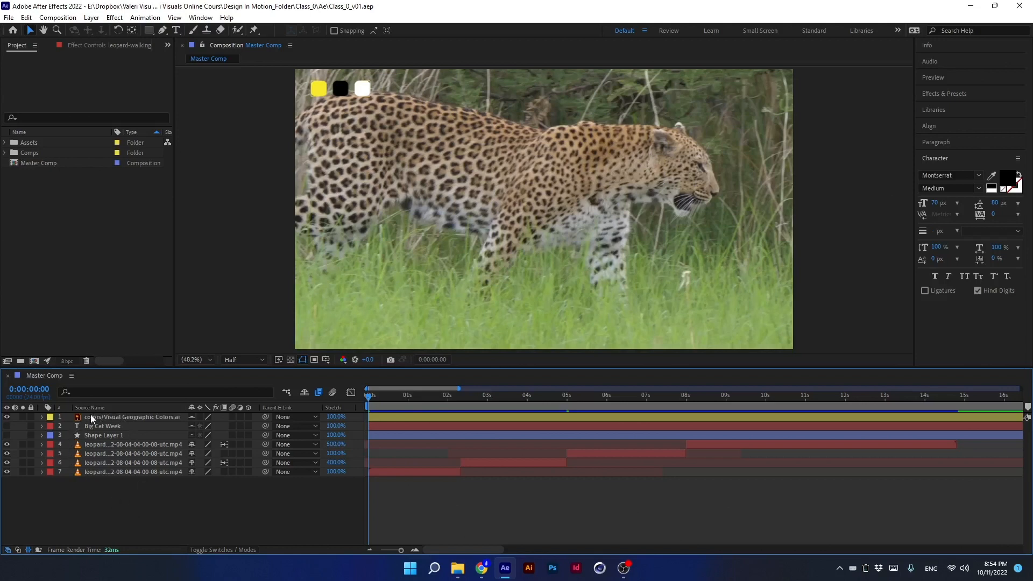
Step: Show the Big Cat Week text layer and Shape Layer 1, and enlarge the timeline area
{"action": "left_click", "coordinate": [7, 425]}
{"action": "left_click", "coordinate": [7, 434]}
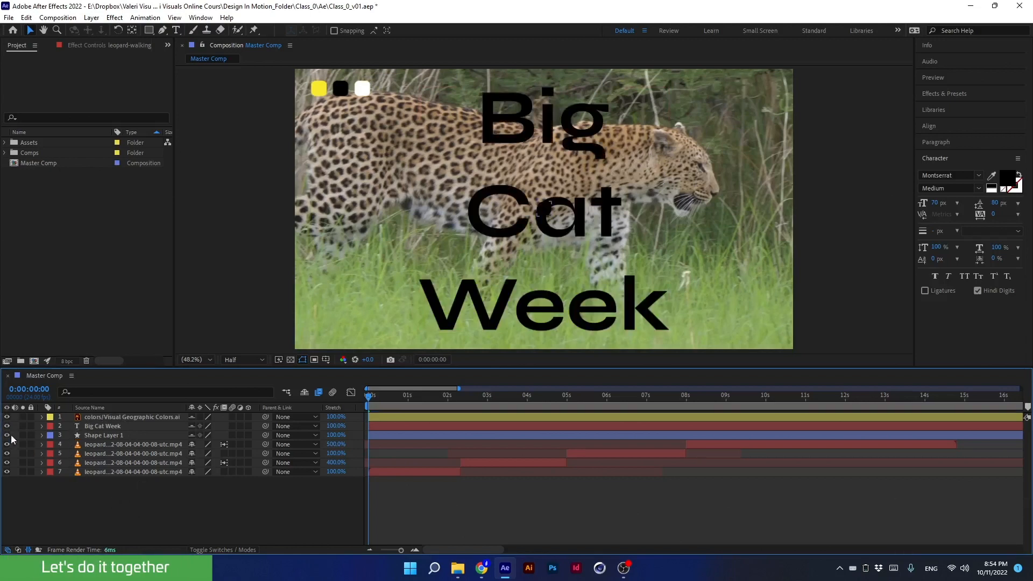
{"action": "left_click_drag", "start_coordinate": [131, 369], "coordinate": [124, 305]}
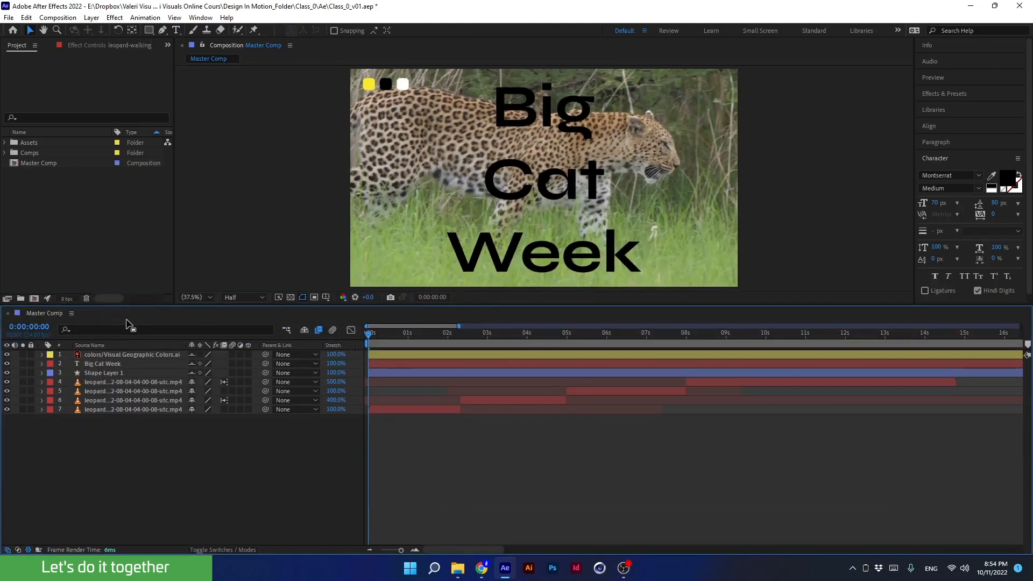
Step: Examine the composition's swatch, text, shape and leopard video layers, briefly hiding the text layer and the lowest video layer to see their effect
{"action": "left_click", "coordinate": [111, 355]}
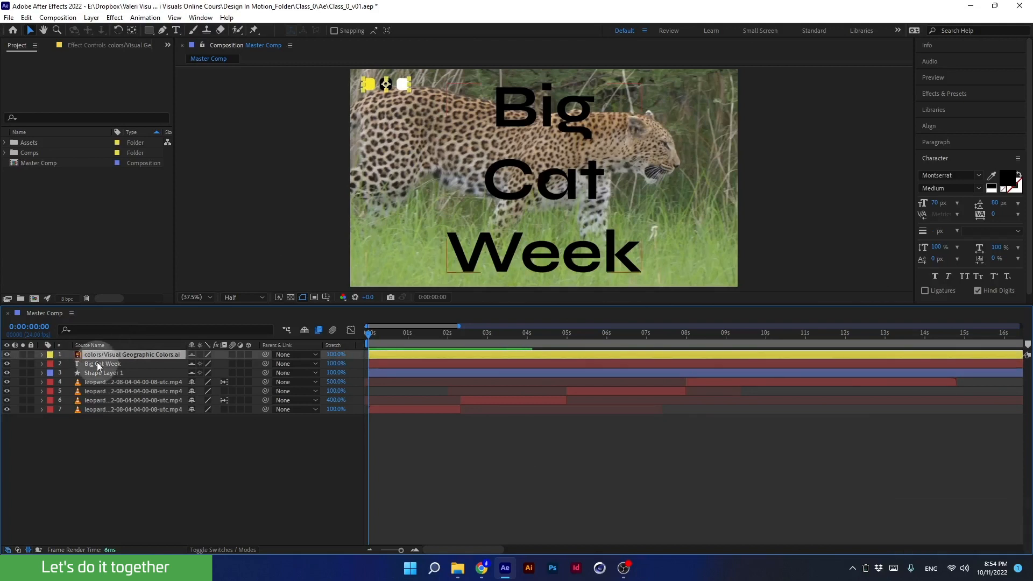
{"action": "left_click", "coordinate": [83, 364]}
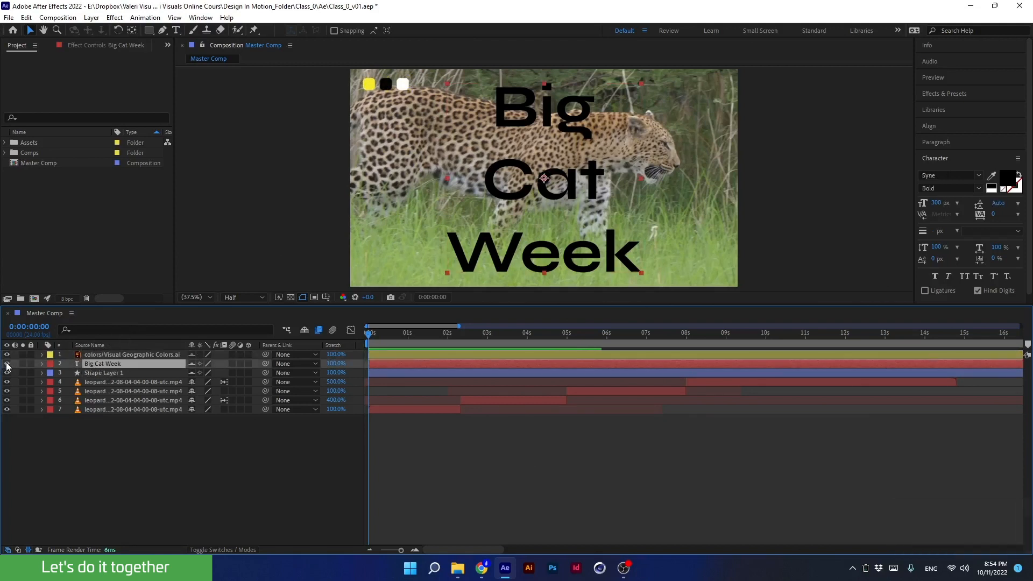
{"action": "left_click", "coordinate": [7, 364]}
{"action": "left_click", "coordinate": [7, 364]}
{"action": "left_click", "coordinate": [81, 373]}
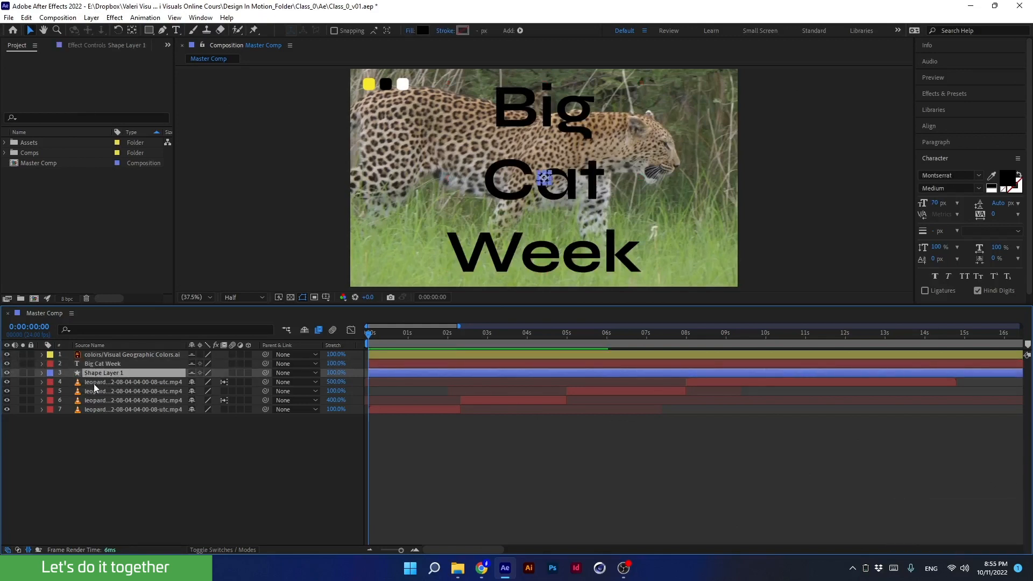
{"action": "left_click", "coordinate": [92, 384]}
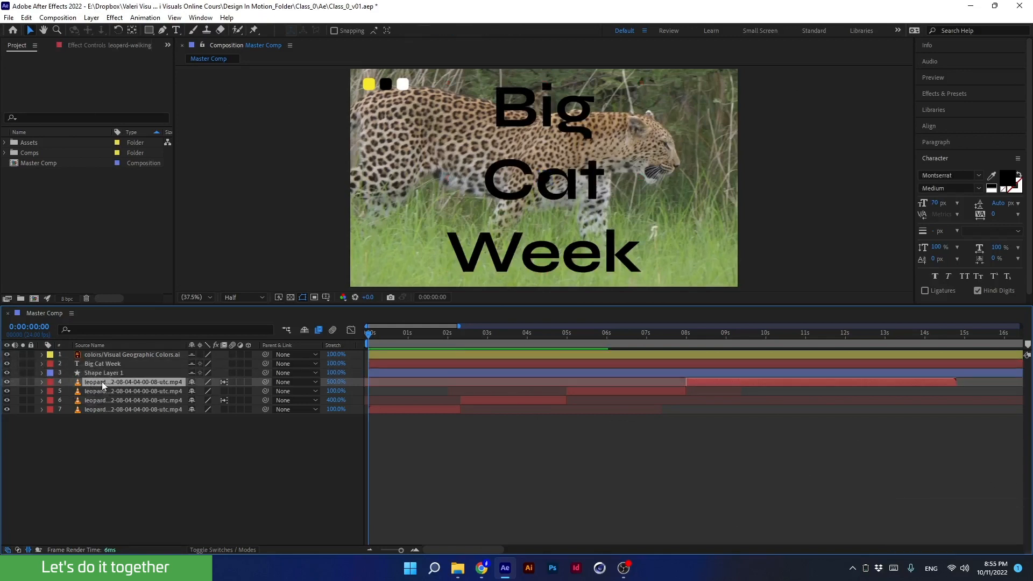
{"action": "left_click", "coordinate": [376, 410]}
{"action": "left_click", "coordinate": [7, 410]}
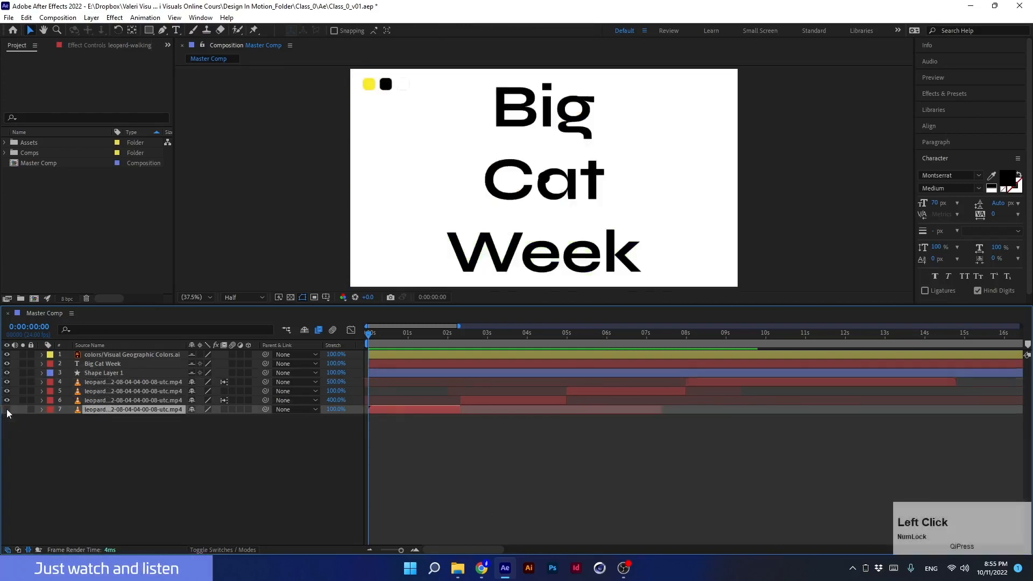
{"action": "left_click", "coordinate": [7, 409]}
Step: Expand the property groups of the colors layer, Big Cat Week, Shape Layer 1 and the uppermost leopard video layer
{"action": "left_click", "coordinate": [86, 356]}
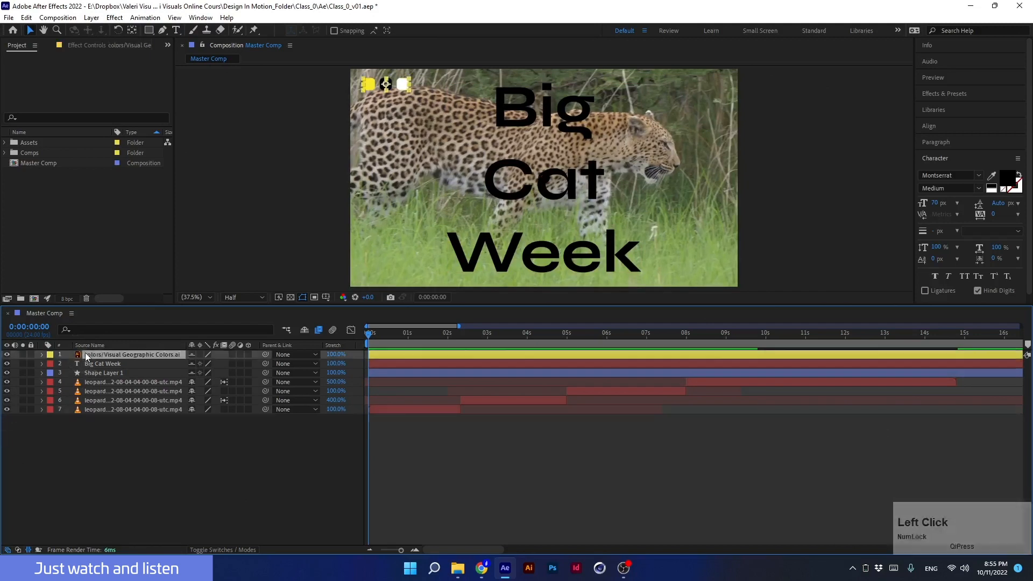
{"action": "left_click", "coordinate": [41, 355]}
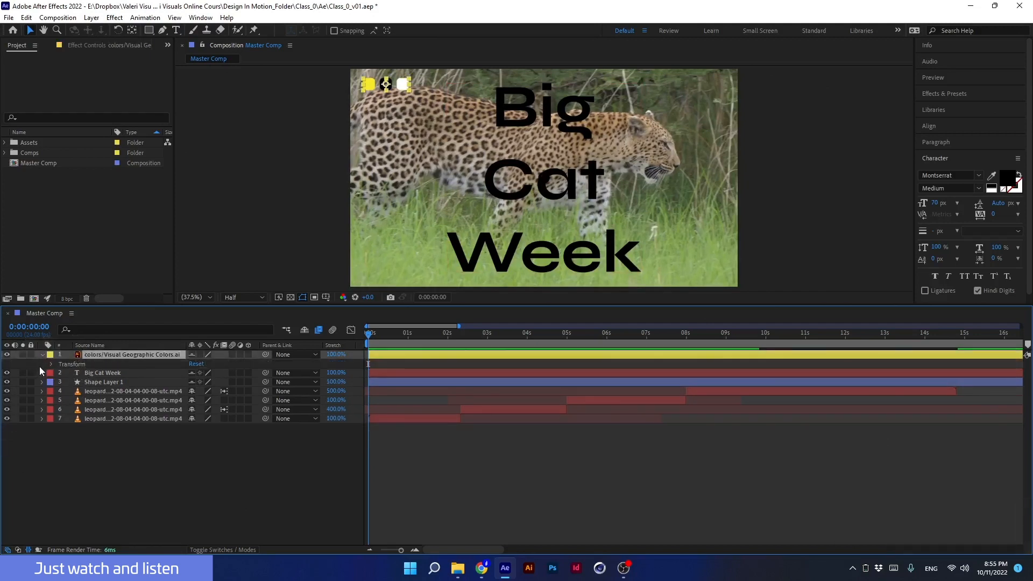
{"action": "left_click", "coordinate": [42, 373]}
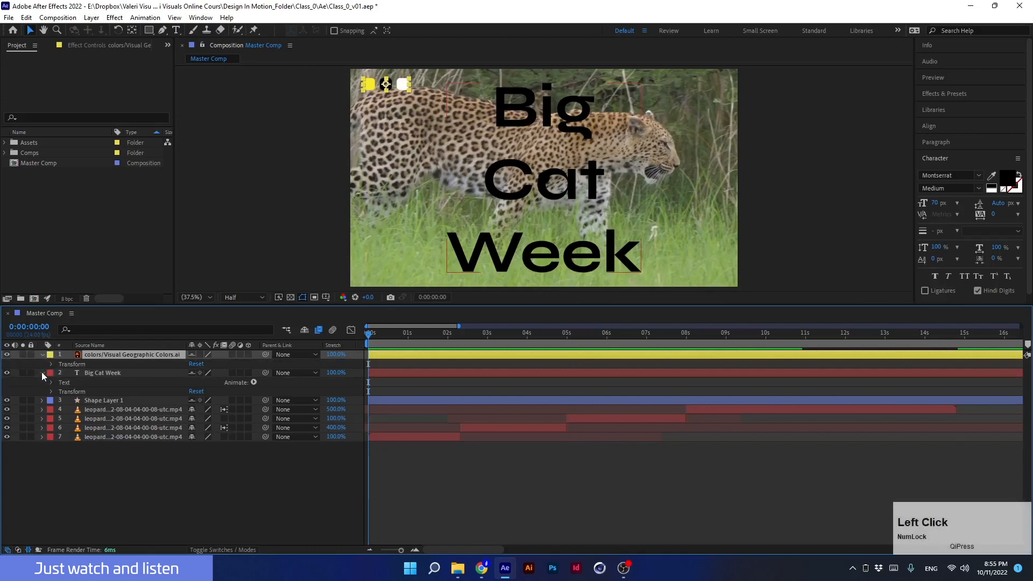
{"action": "left_click", "coordinate": [41, 401]}
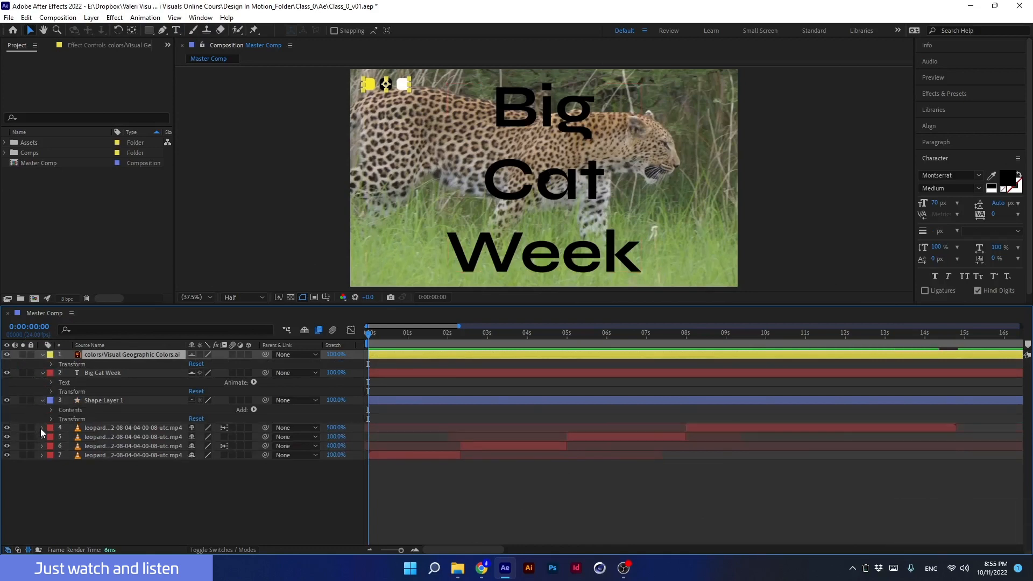
{"action": "left_click", "coordinate": [41, 427]}
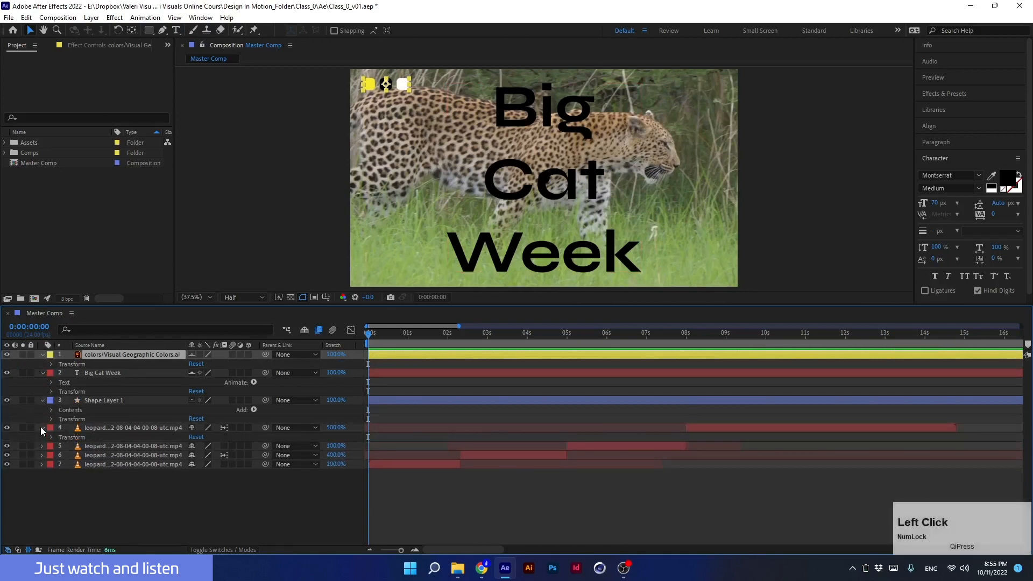
Step: Try a position of 125.4, 98.7, 13° rotation and 56% opacity on the color swatch layer, and undo the changes
{"action": "left_click", "coordinate": [51, 364]}
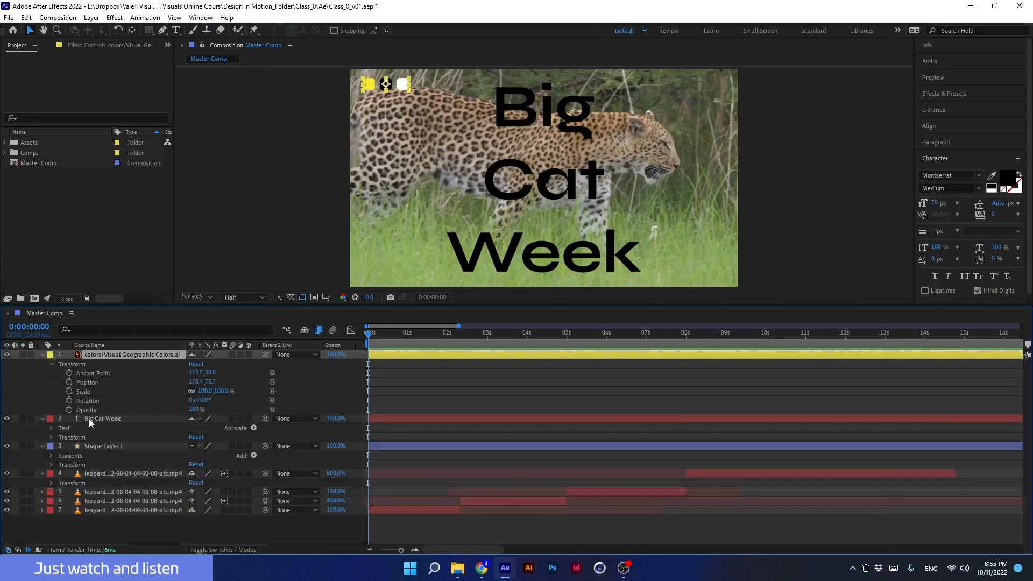
{"action": "left_click_drag", "start_coordinate": [194, 382], "coordinate": [167, 380]}
{"action": "mouse_move", "coordinate": [215, 382]}
{"action": "left_mouse_down"}
{"action": "mouse_move", "coordinate": [302, 383]}
{"action": "mouse_move", "coordinate": [216, 381]}
{"action": "mouse_move", "coordinate": [196, 399]}
{"action": "mouse_move", "coordinate": [183, 395]}
{"action": "mouse_move", "coordinate": [208, 394]}
{"action": "mouse_move", "coordinate": [136, 407]}
{"action": "mouse_move", "coordinate": [242, 392]}
{"action": "mouse_move", "coordinate": [203, 392]}
{"action": "left_mouse_up"}
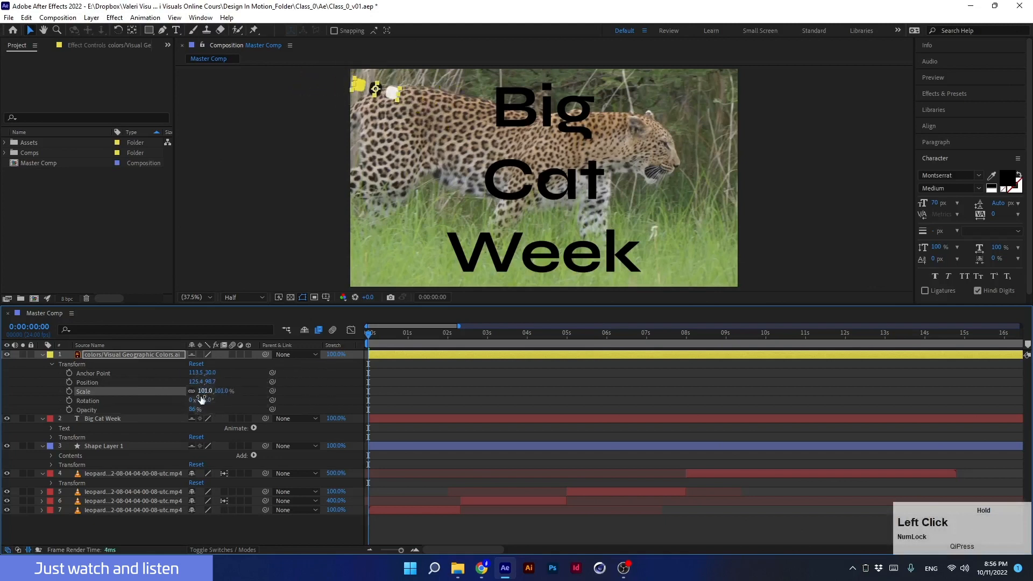
{"action": "key", "text": "ctrl+z"}
{"action": "key", "text": "ctrl+z"}
{"action": "key", "text": "ctrl+z"}
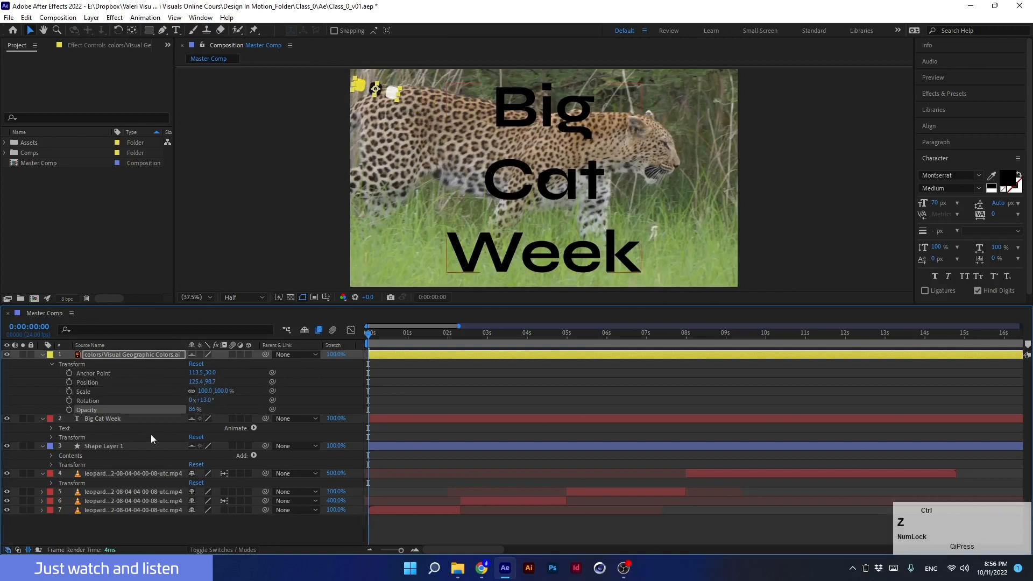
{"action": "key", "text": "ctrl+z"}
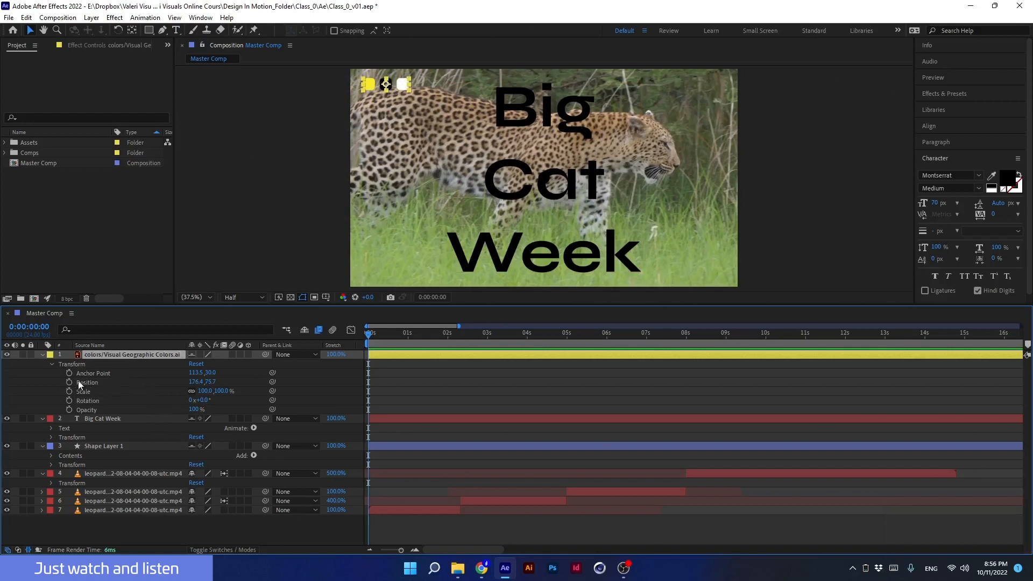
{"action": "left_click", "coordinate": [52, 364]}
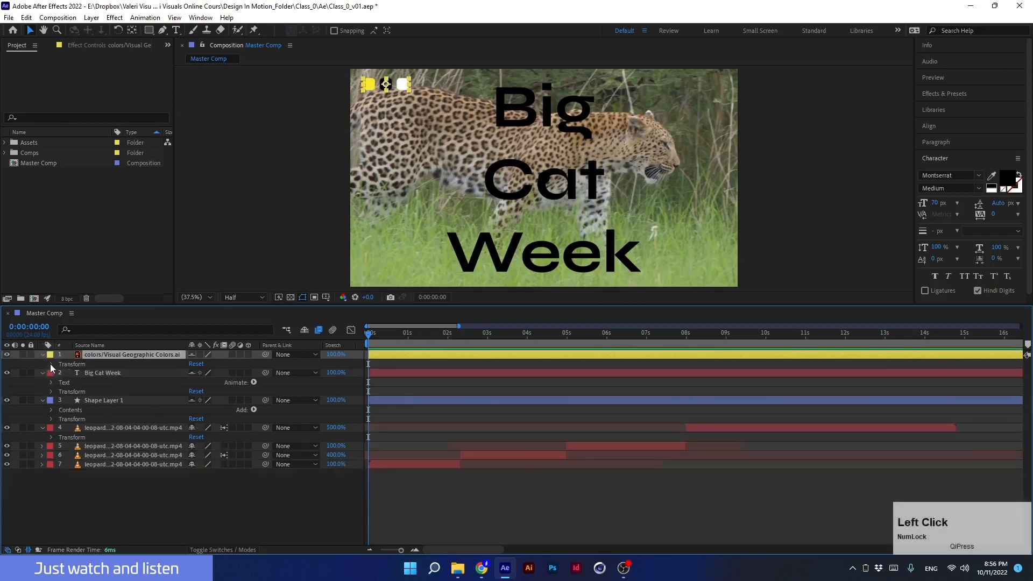
Step: Examine the Big Cat Week layer's transform properties and its text Path Options and More Options, collapsing each group again
{"action": "left_click", "coordinate": [51, 392]}
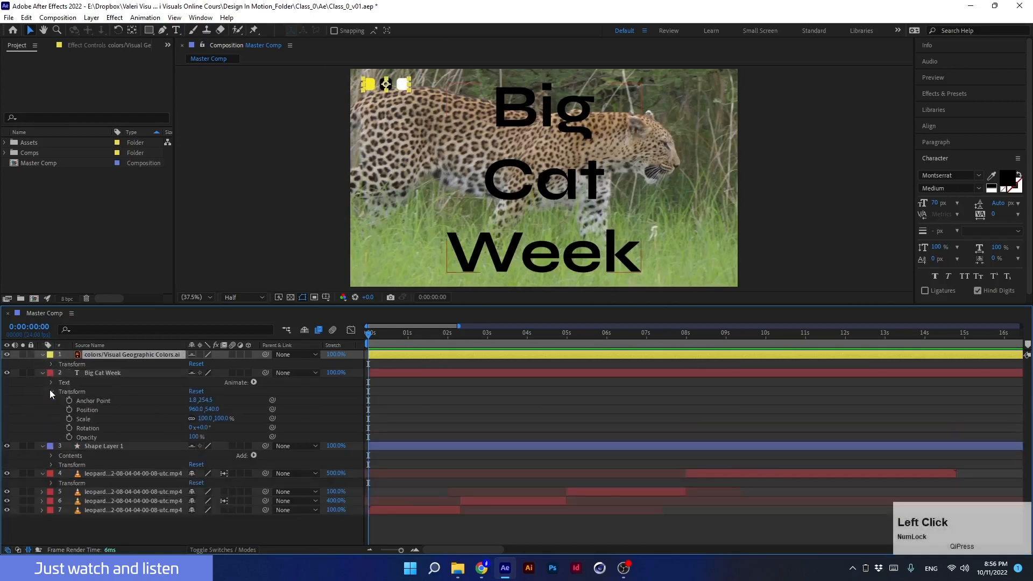
{"action": "left_click", "coordinate": [51, 392]}
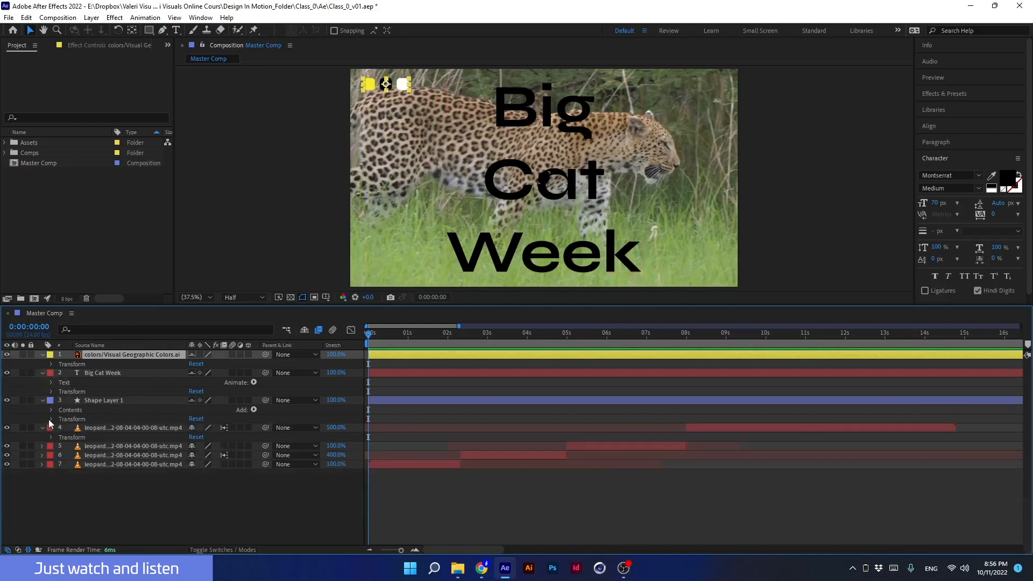
{"action": "left_click", "coordinate": [89, 373]}
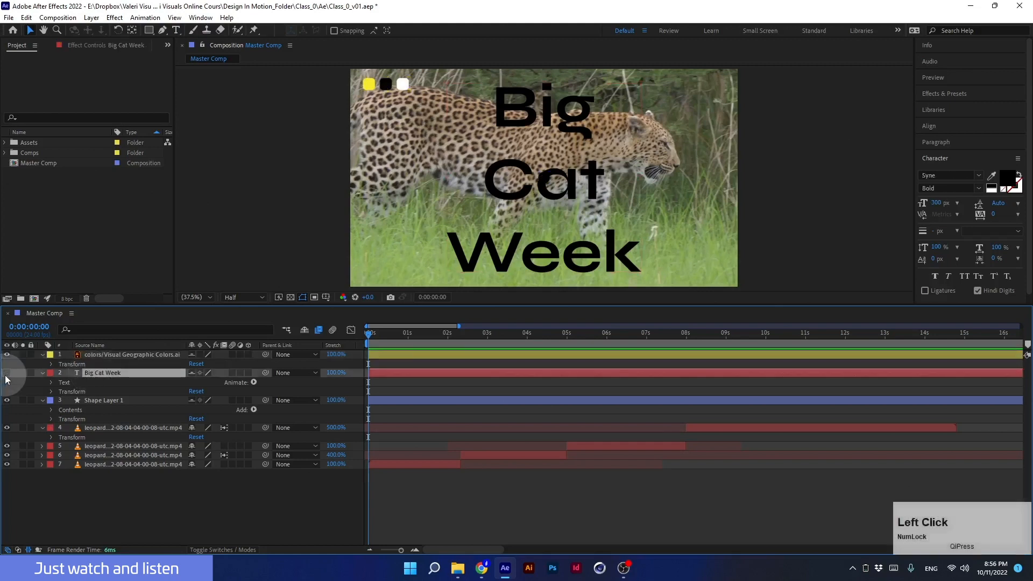
{"action": "left_click", "coordinate": [51, 383]}
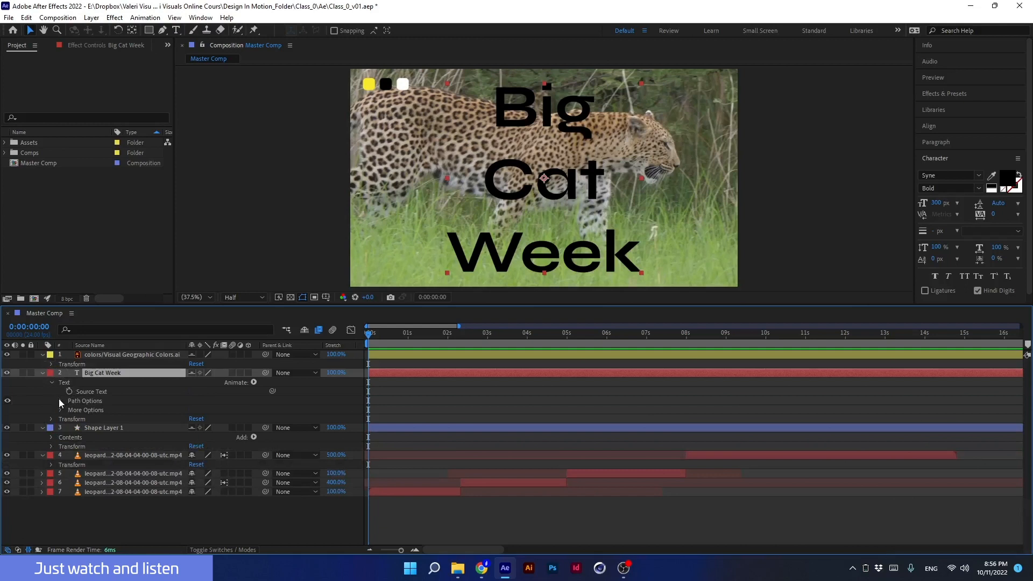
{"action": "left_click", "coordinate": [59, 401]}
{"action": "left_click", "coordinate": [58, 420]}
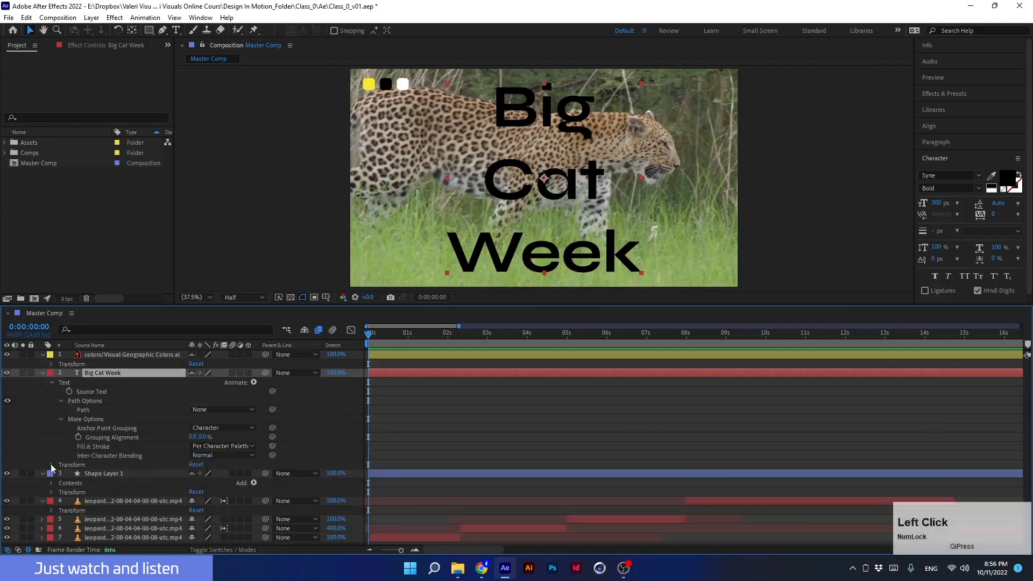
{"action": "left_click", "coordinate": [61, 419]}
{"action": "left_click", "coordinate": [60, 400]}
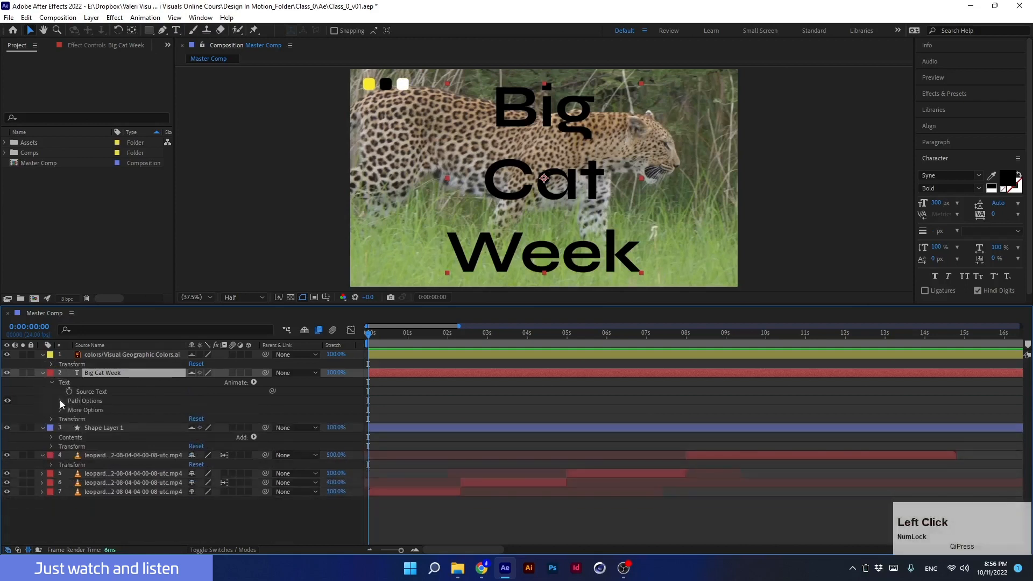
{"action": "left_click", "coordinate": [51, 383]}
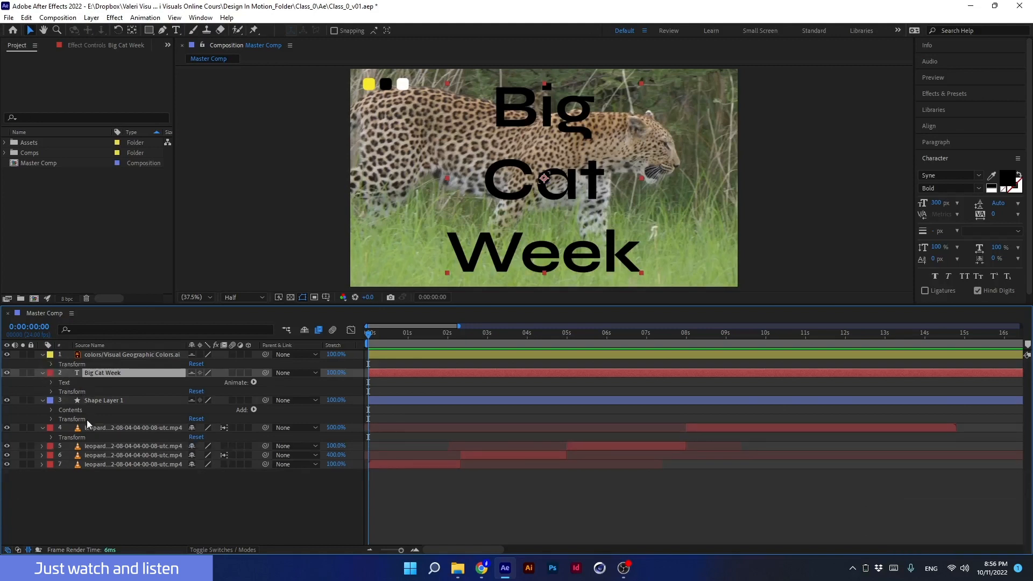
Step: Solo Shape Layer 1 and select its circle in the composition view
{"action": "left_click", "coordinate": [87, 400]}
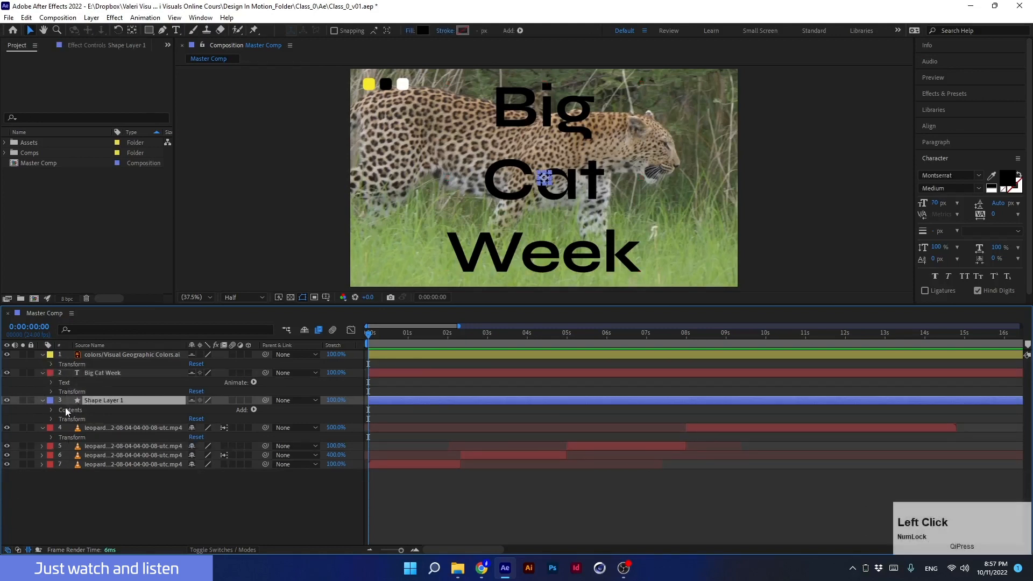
{"action": "left_click", "coordinate": [23, 401]}
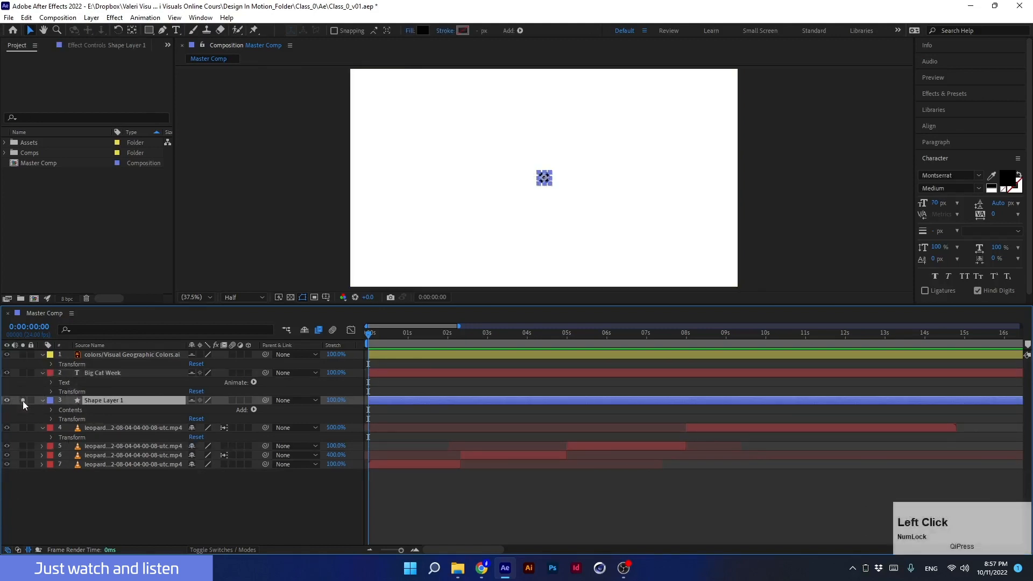
{"action": "left_click", "coordinate": [305, 209]}
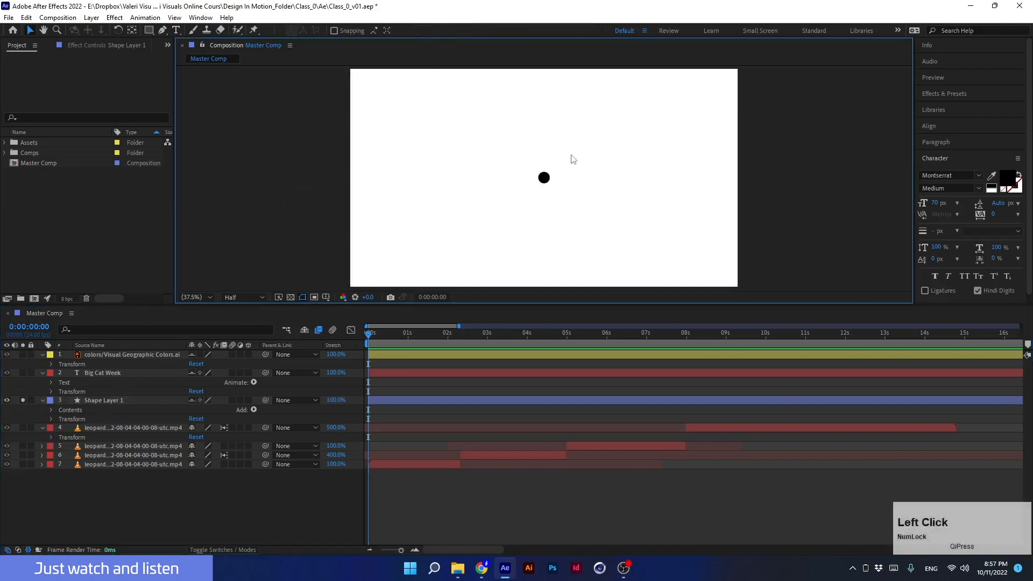
{"action": "left_click", "coordinate": [544, 178]}
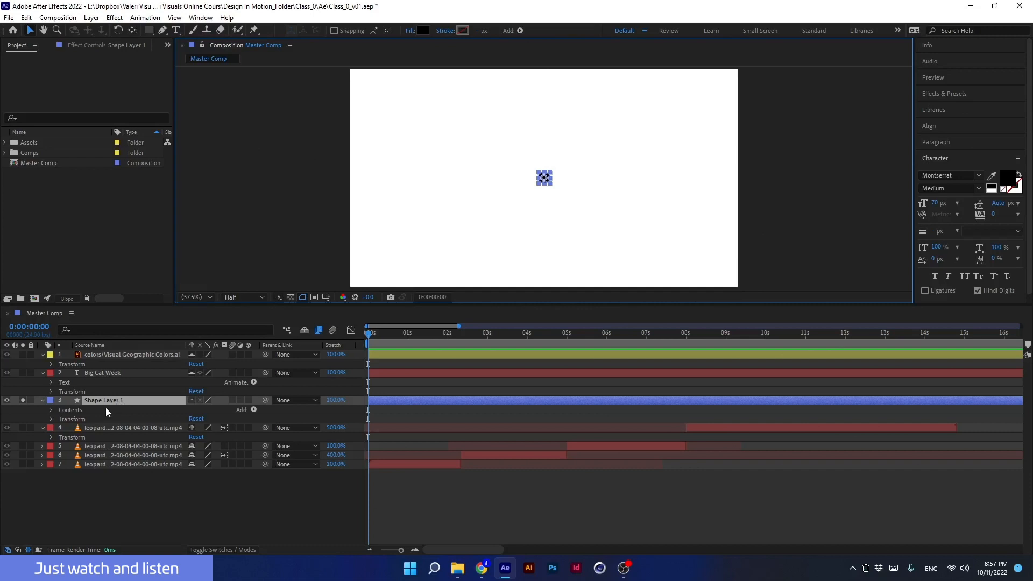
Step: Reveal Shape Layer 1's transform properties, try changing its position, and undo the changes
{"action": "left_click", "coordinate": [52, 419]}
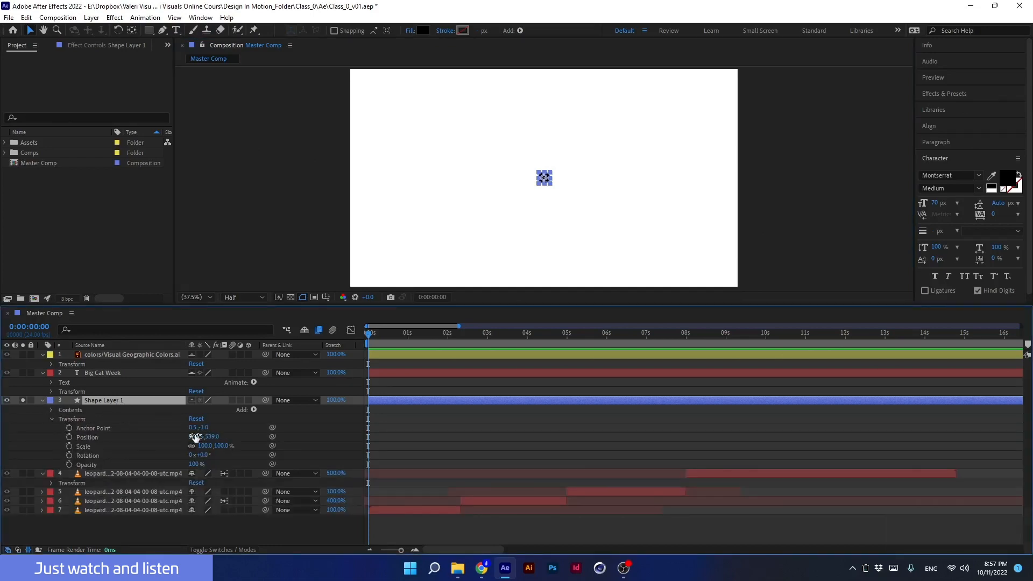
{"action": "left_click_drag", "start_coordinate": [195, 437], "coordinate": [183, 460]}
{"action": "key", "text": "ctrl+z"}
{"action": "key", "text": "ctrl+z"}
{"action": "key", "text": "ctrl+z"}
Step: Expand Shape Layer 1's contents and examine Shape 1 and Ellipse 1, toggling Shape 1's visibility and viewing the ellipse up close
{"action": "left_click", "coordinate": [66, 409]}
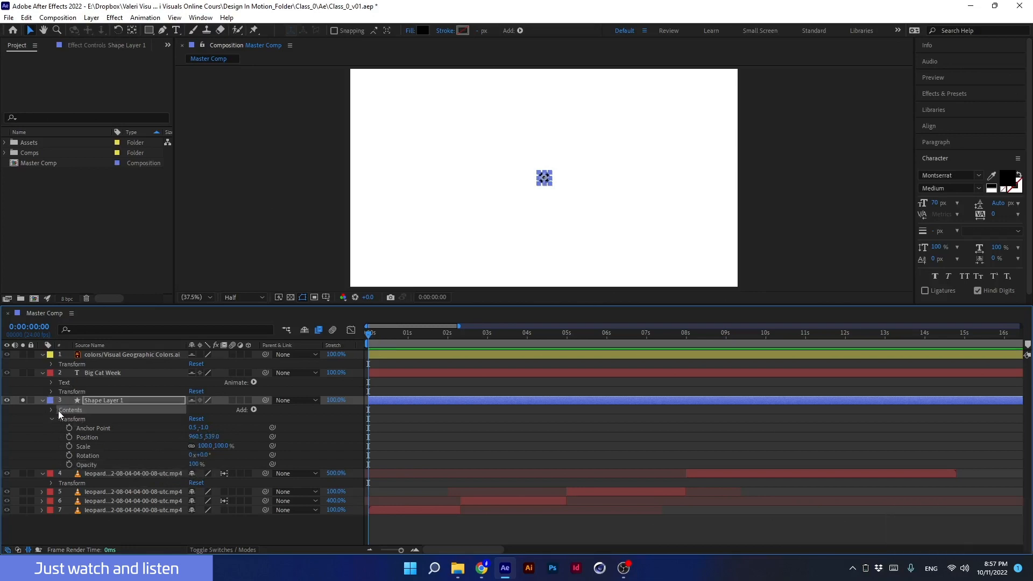
{"action": "left_click", "coordinate": [50, 410]}
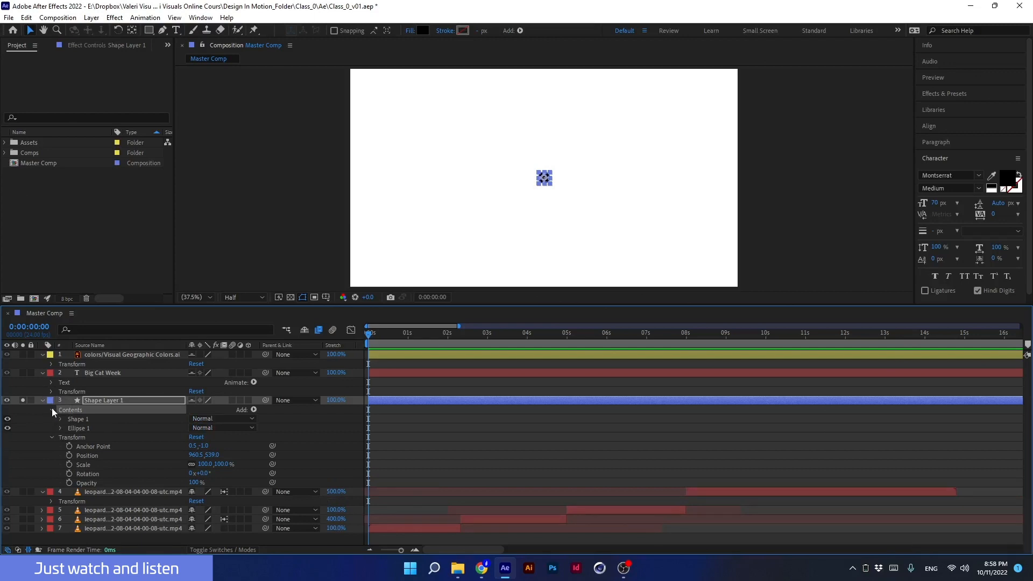
{"action": "left_click", "coordinate": [73, 418]}
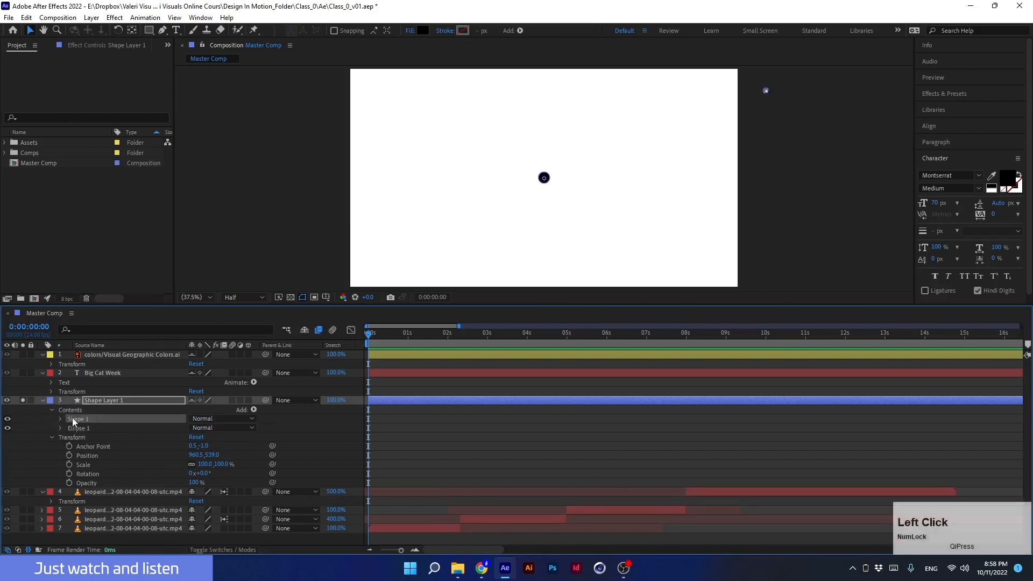
{"action": "left_click", "coordinate": [8, 419]}
{"action": "left_click", "coordinate": [8, 419]}
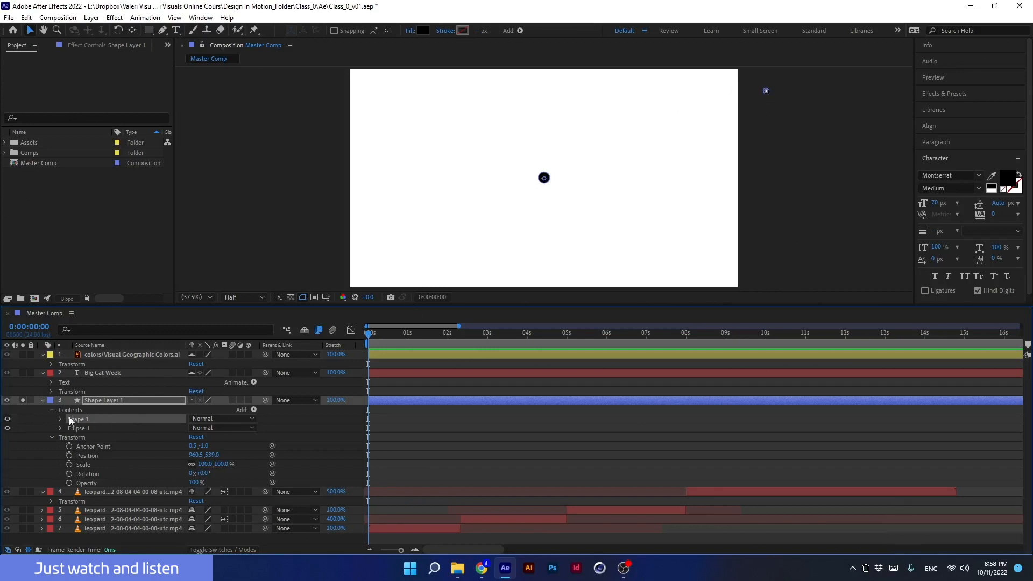
{"action": "left_click", "coordinate": [77, 429]}
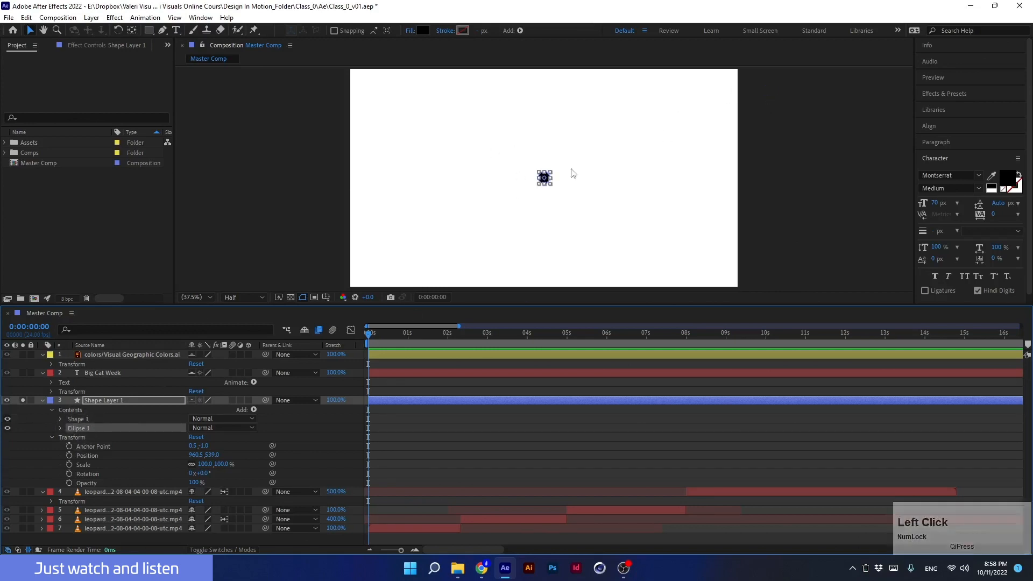
{"action": "scroll", "coordinate": [546, 171], "scroll_direction": "up", "scroll_amount": 3}
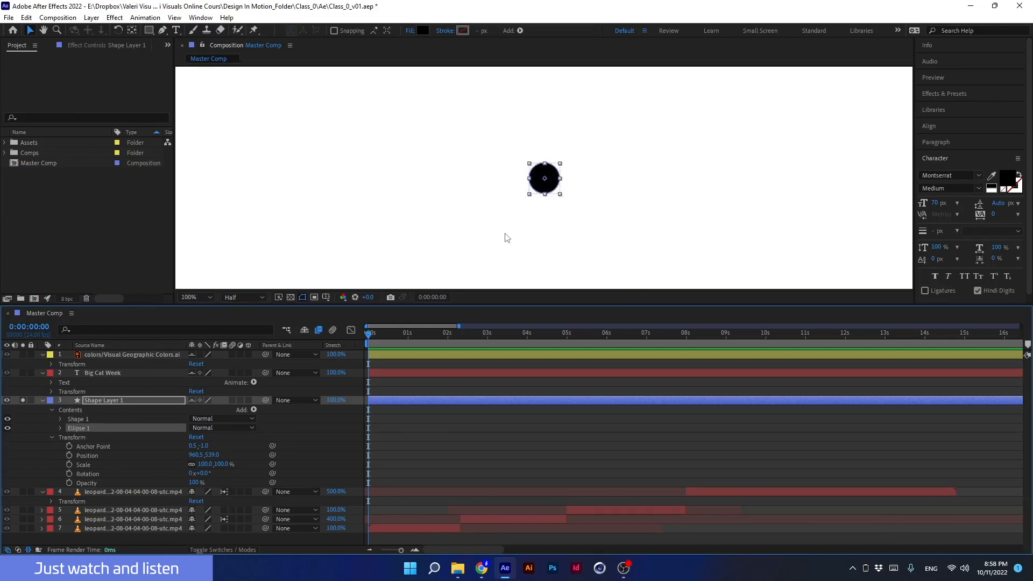
Step: Compare the circle's bounds with Shape Layer 1 selected versus Ellipse 1 selected, and fit the whole composition in the viewer
{"action": "left_click", "coordinate": [98, 400]}
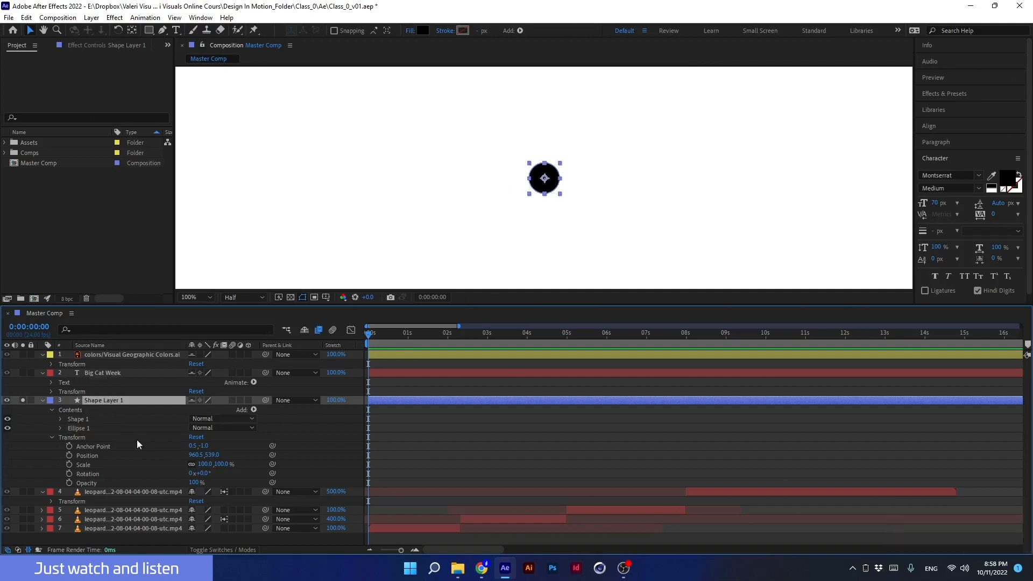
{"action": "left_click", "coordinate": [89, 429]}
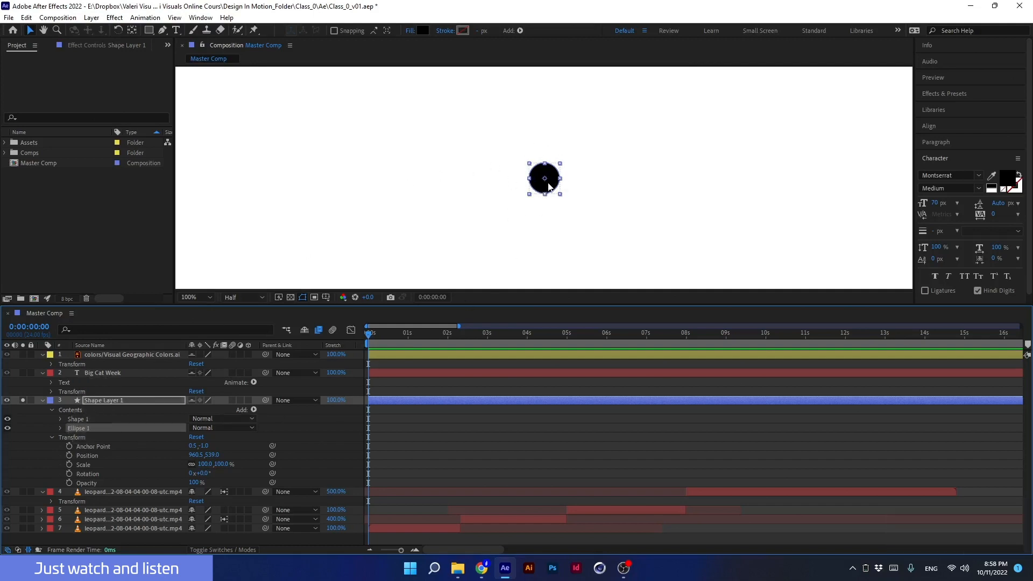
{"action": "left_click", "coordinate": [121, 400]}
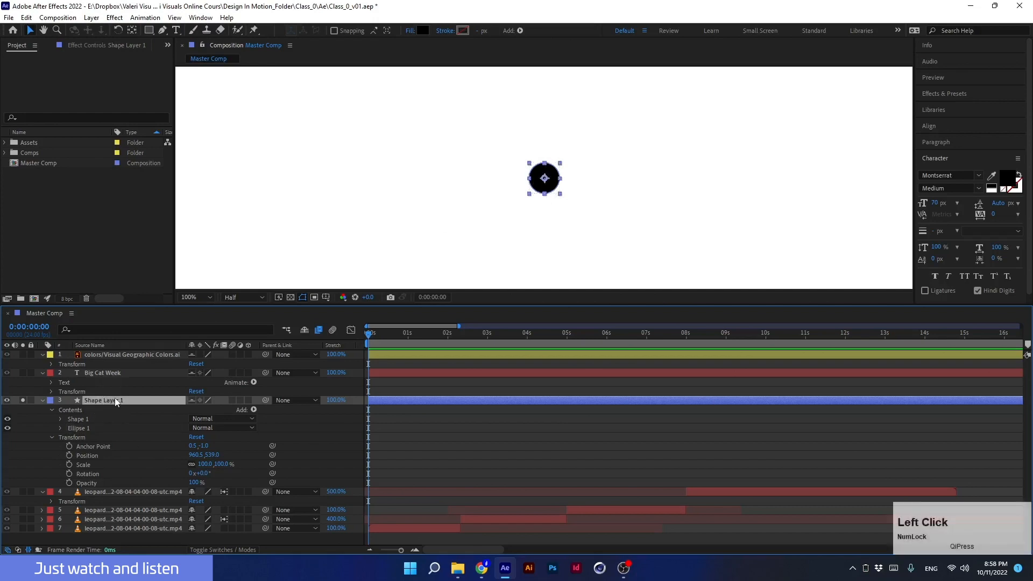
{"action": "left_click", "coordinate": [74, 427]}
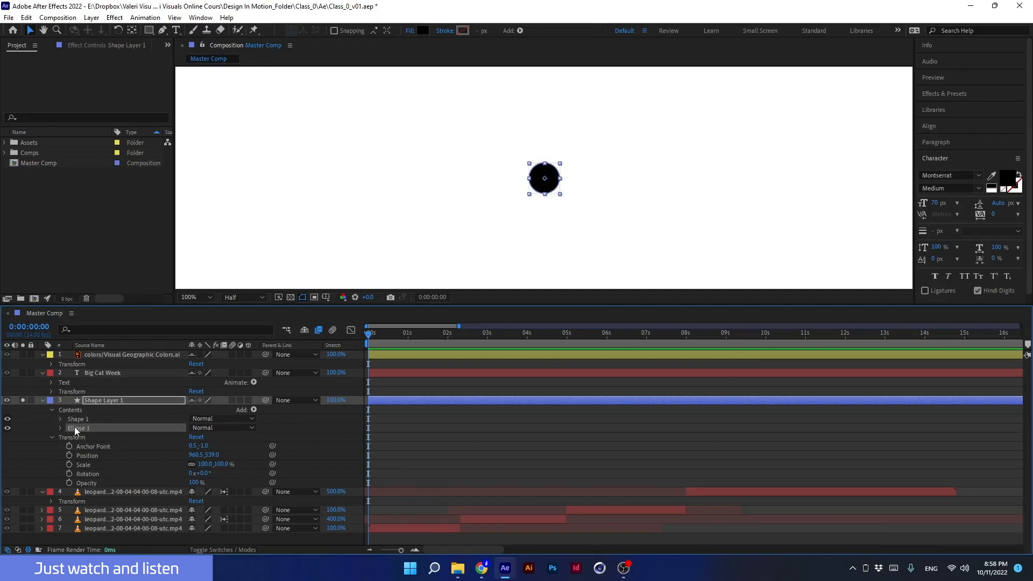
{"action": "scroll", "coordinate": [433, 248], "scroll_direction": "down", "scroll_amount": 1}
{"action": "left_click", "coordinate": [202, 297]}
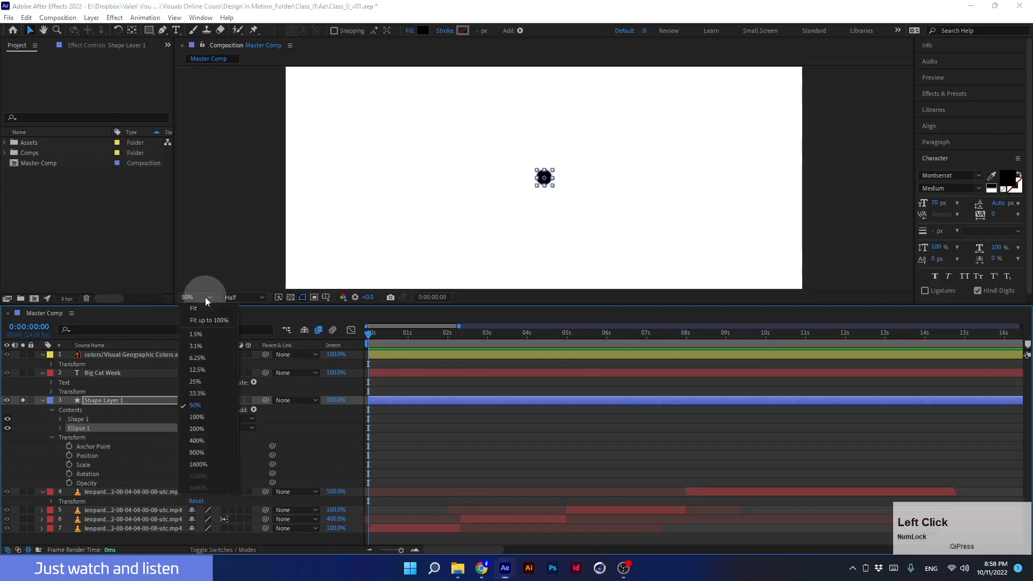
{"action": "left_click", "coordinate": [202, 310]}
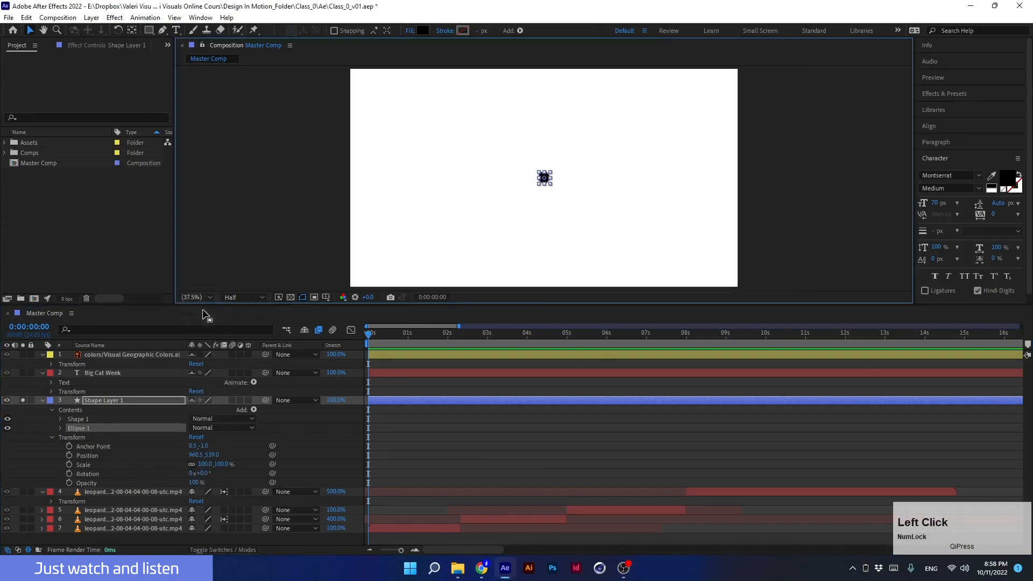
Step: Delete Shape 1 from Shape Layer 1's contents and select Ellipse 1
{"action": "left_click", "coordinate": [67, 415]}
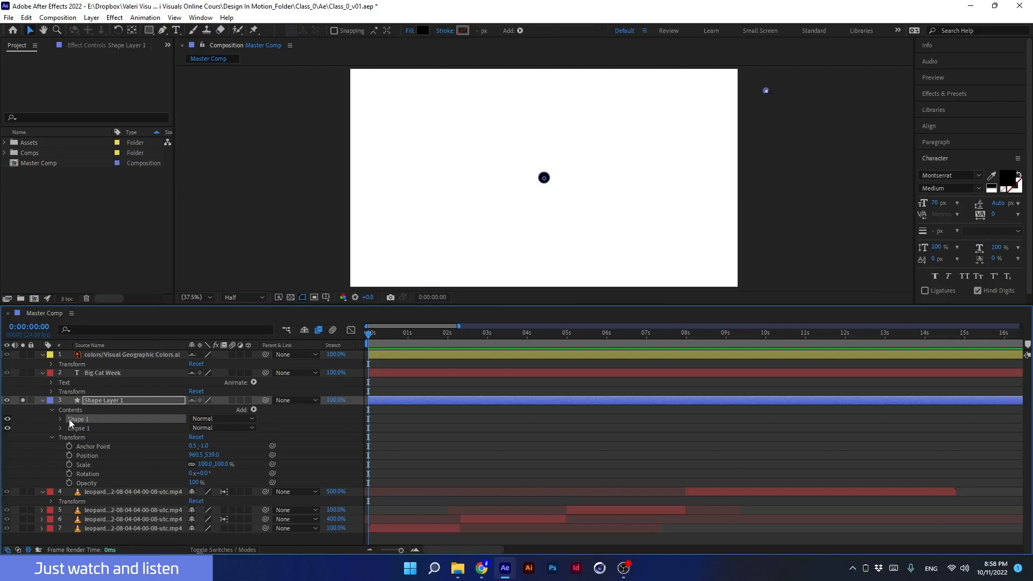
{"action": "key", "text": "Delete"}
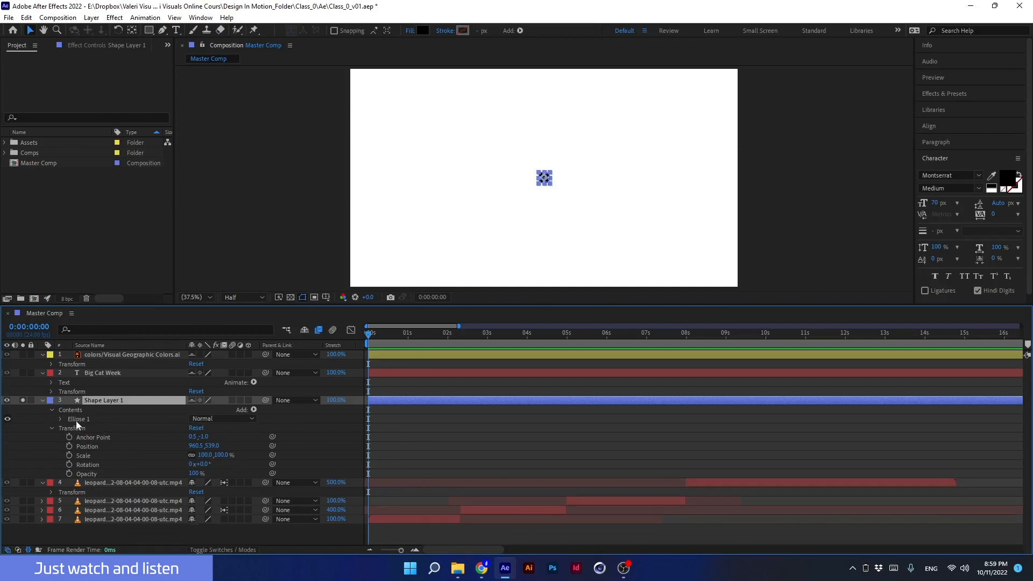
{"action": "left_click", "coordinate": [86, 418]}
Step: Draw a square to the left of the circle and a pentagon to its right, both inside Shape Layer 1
{"action": "left_click", "coordinate": [92, 400]}
{"action": "left_click", "coordinate": [150, 31]}
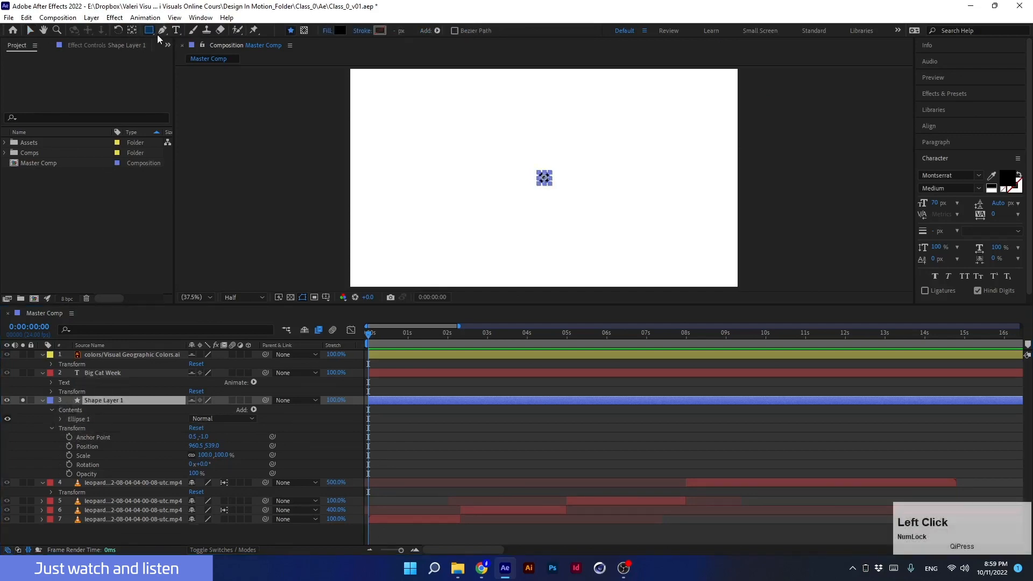
{"action": "left_click_drag", "start_coordinate": [447, 123], "coordinate": [512, 187]}
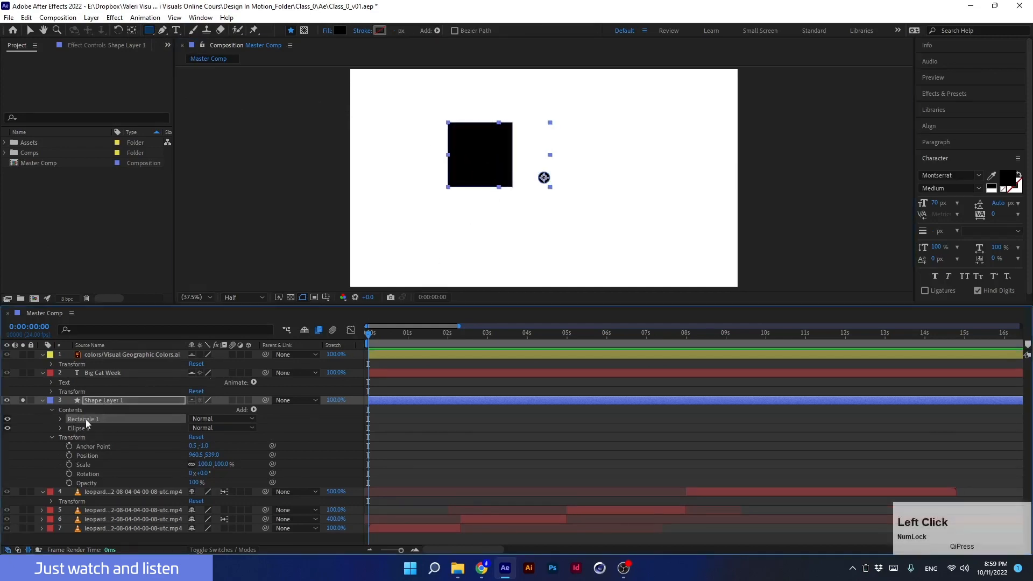
{"action": "left_click_drag", "start_coordinate": [149, 31], "coordinate": [183, 64]}
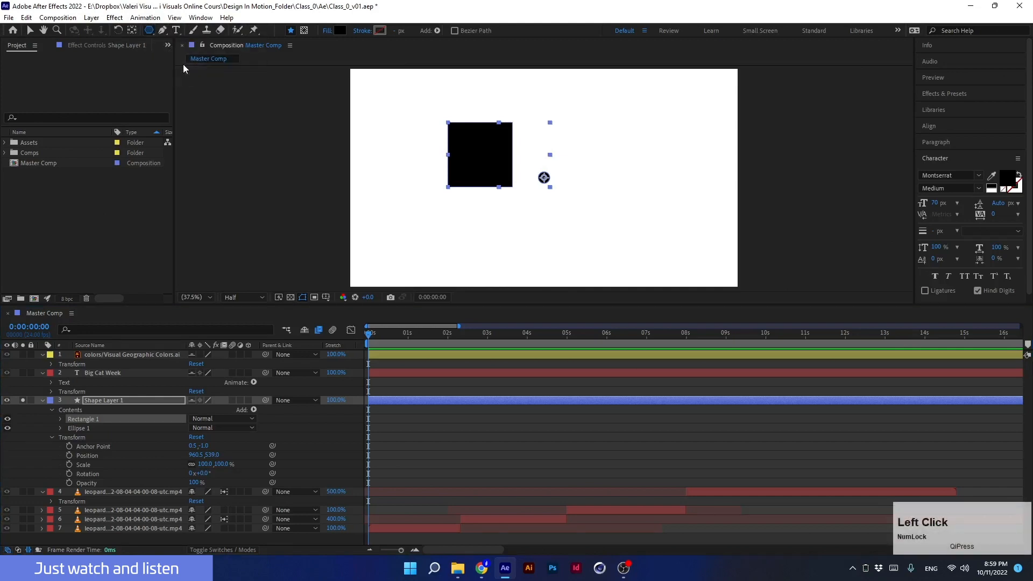
{"action": "left_click", "coordinate": [101, 399]}
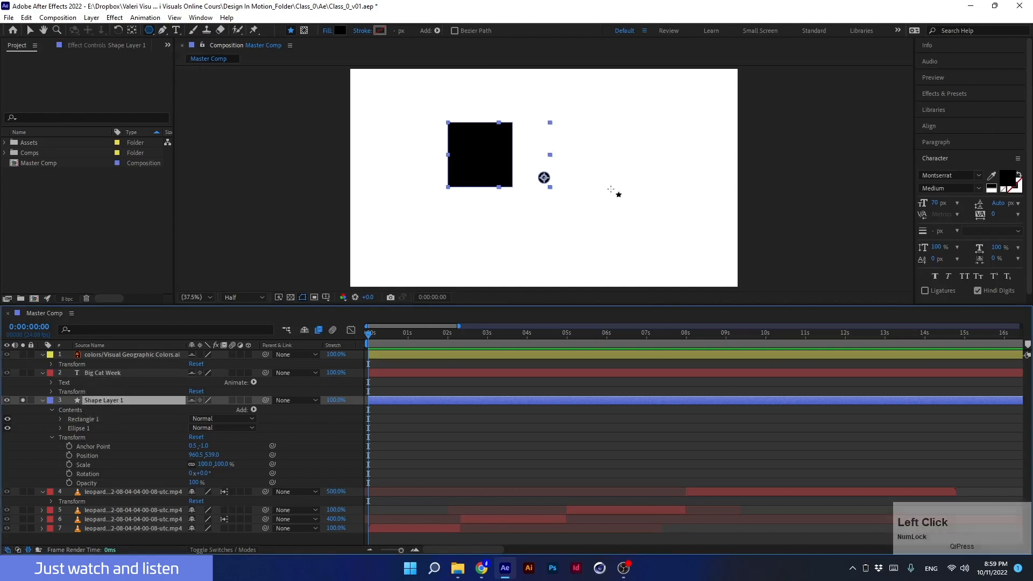
{"action": "left_click_drag", "start_coordinate": [592, 182], "coordinate": [610, 208]}
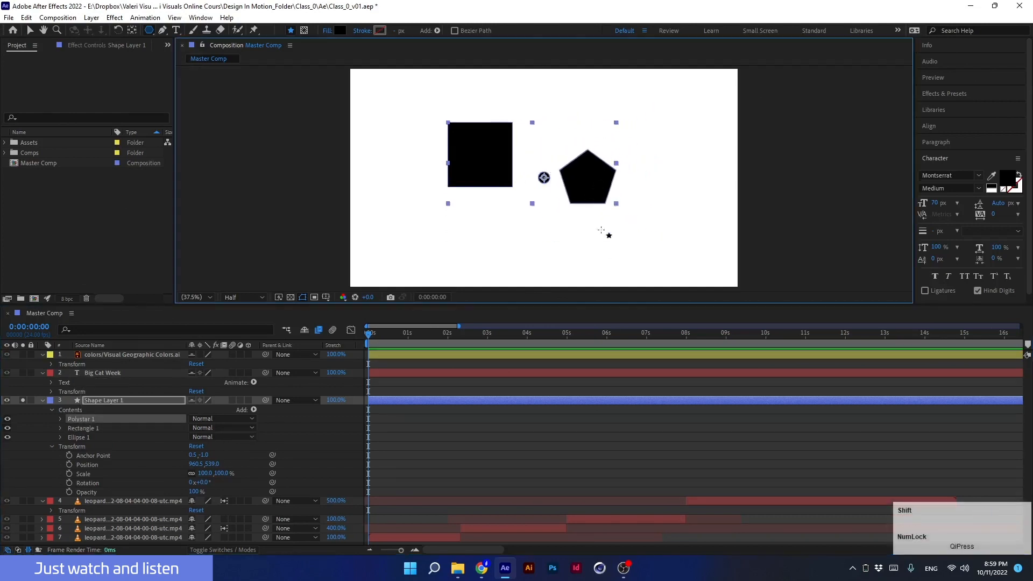
Step: Select Polystar 1, try changing Shape Layer 1's position in the layer's transform properties, and undo the change
{"action": "left_click", "coordinate": [68, 411]}
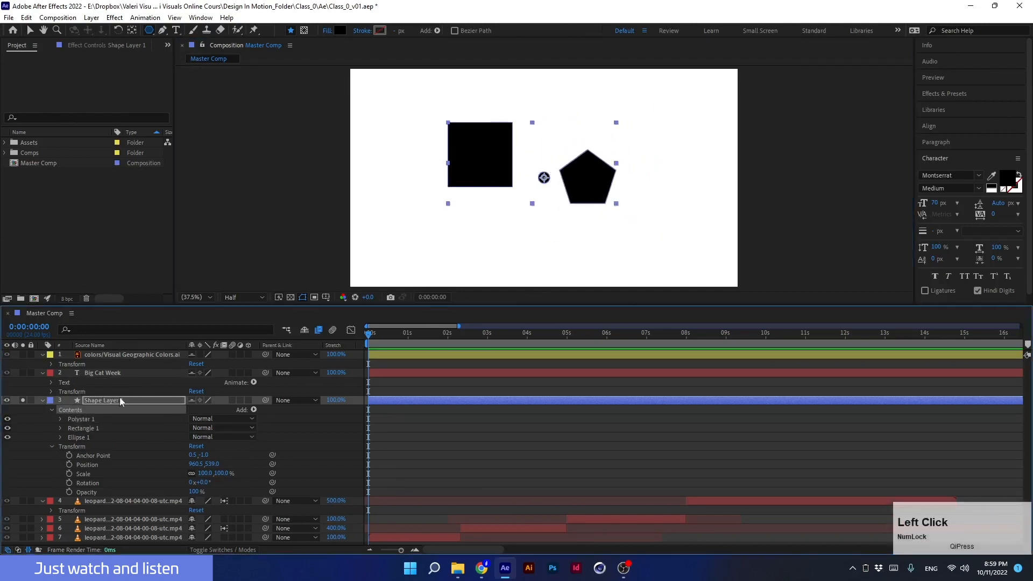
{"action": "left_click", "coordinate": [78, 420]}
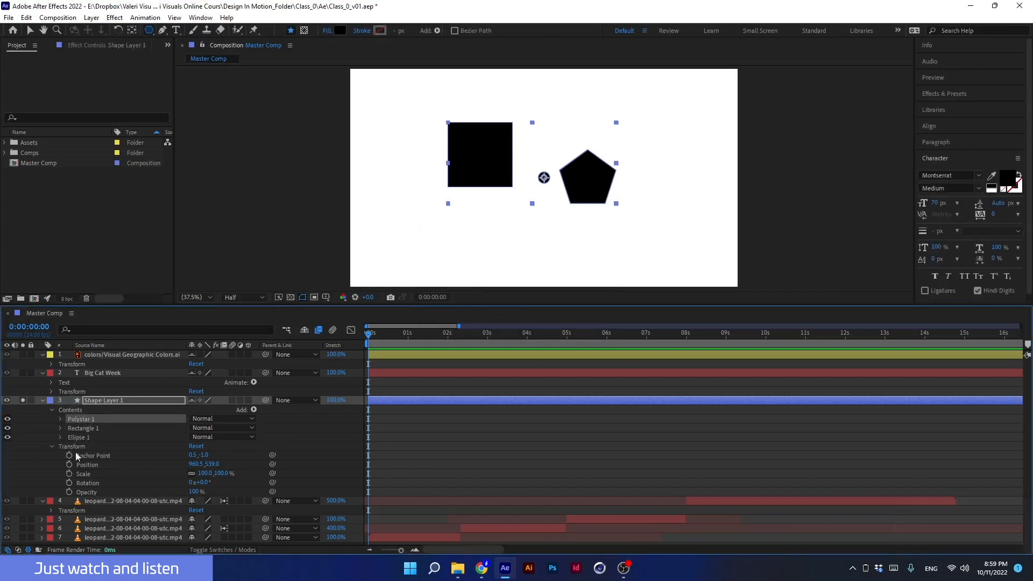
{"action": "mouse_move", "coordinate": [195, 463]}
{"action": "left_mouse_down"}
{"action": "mouse_move", "coordinate": [136, 462]}
{"action": "mouse_move", "coordinate": [243, 461]}
{"action": "mouse_move", "coordinate": [179, 462]}
{"action": "mouse_move", "coordinate": [188, 466]}
{"action": "left_mouse_up"}
{"action": "key", "text": "ctrl+z"}
{"action": "key", "text": "ctrl+z"}
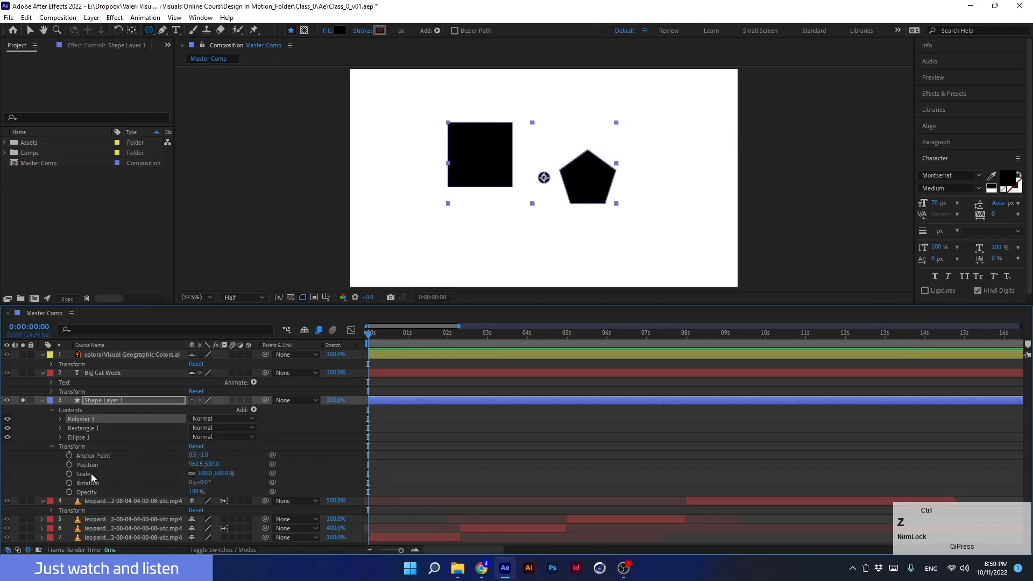
Step: Reveal Ellipse 1's own transform properties, collapsing the other layers and making the timeline taller to compare them with the layer's transform
{"action": "left_click", "coordinate": [60, 437]}
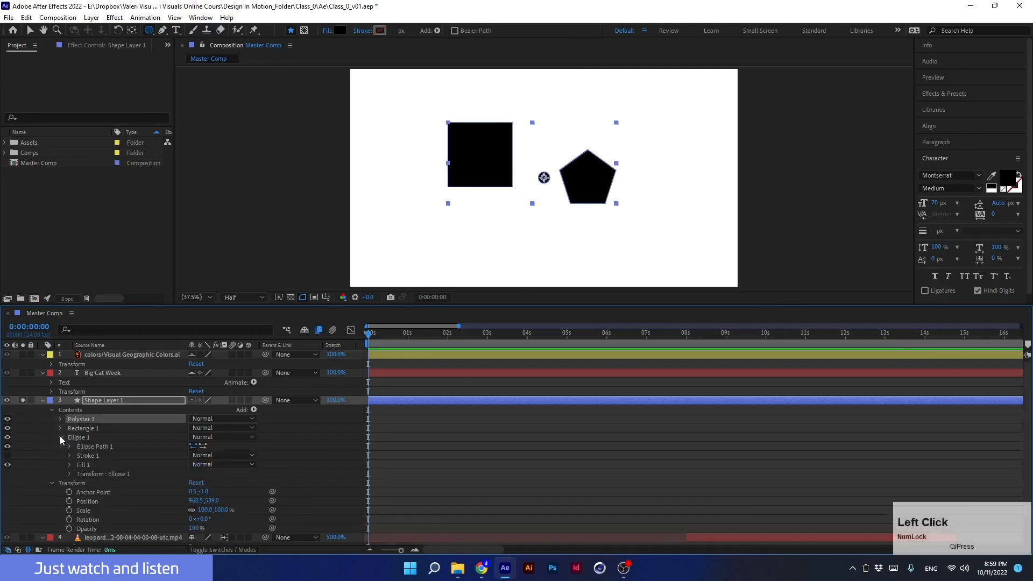
{"action": "left_click", "coordinate": [42, 373]}
{"action": "left_click", "coordinate": [41, 355]}
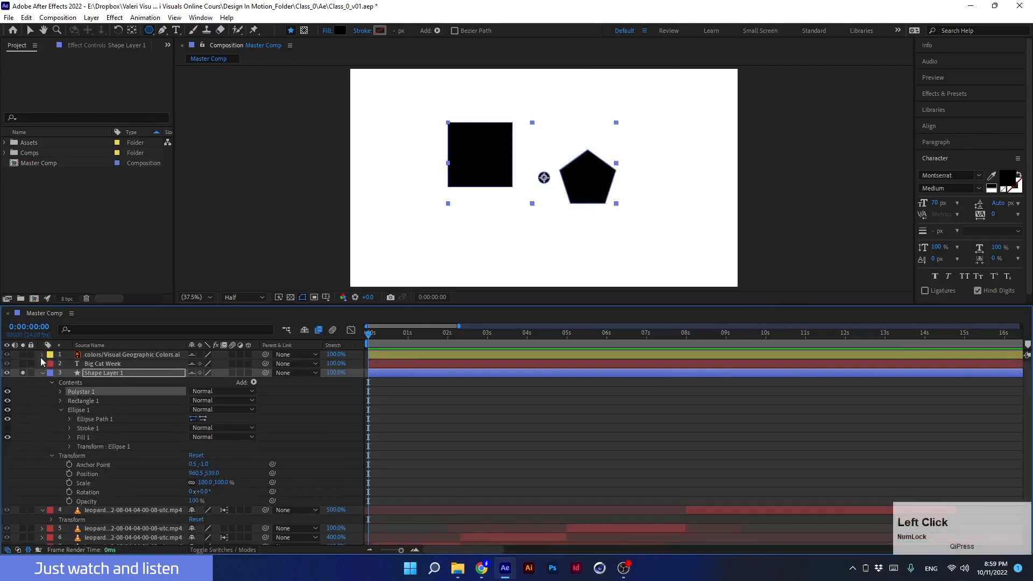
{"action": "left_click", "coordinate": [42, 510]}
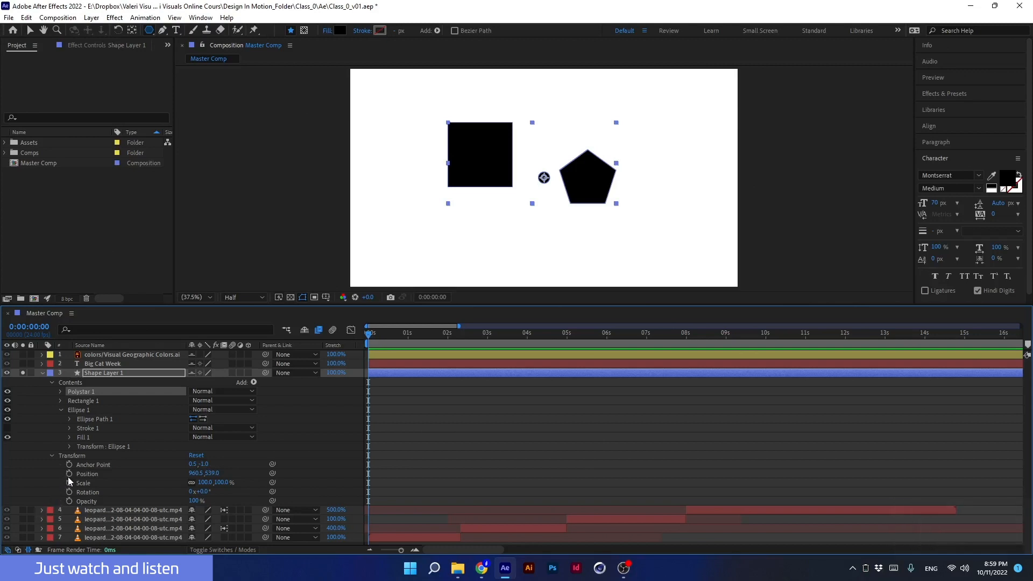
{"action": "left_click", "coordinate": [82, 445]}
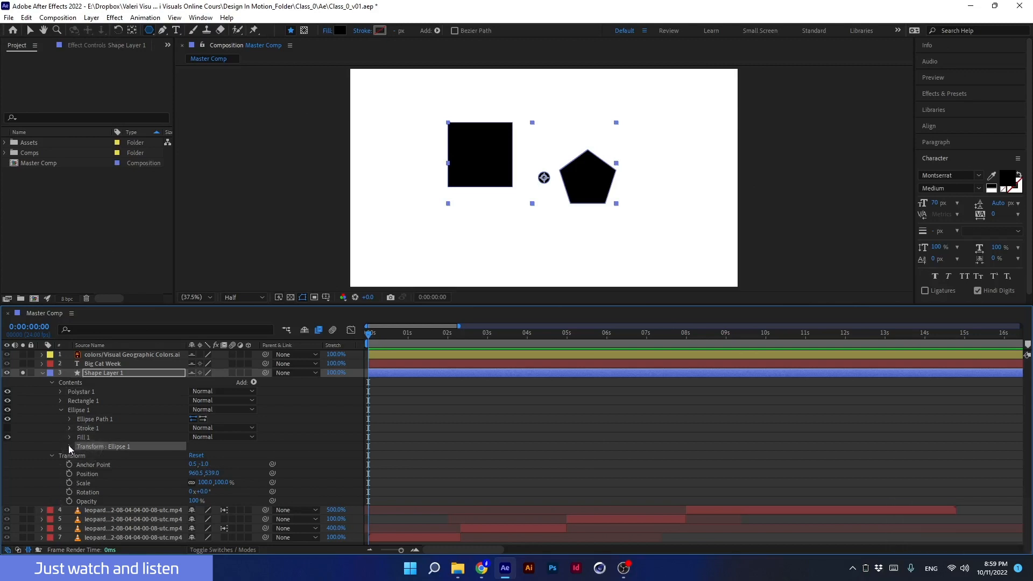
{"action": "left_click", "coordinate": [69, 446]}
{"action": "scroll", "coordinate": [69, 444], "scroll_direction": "down", "scroll_amount": 3}
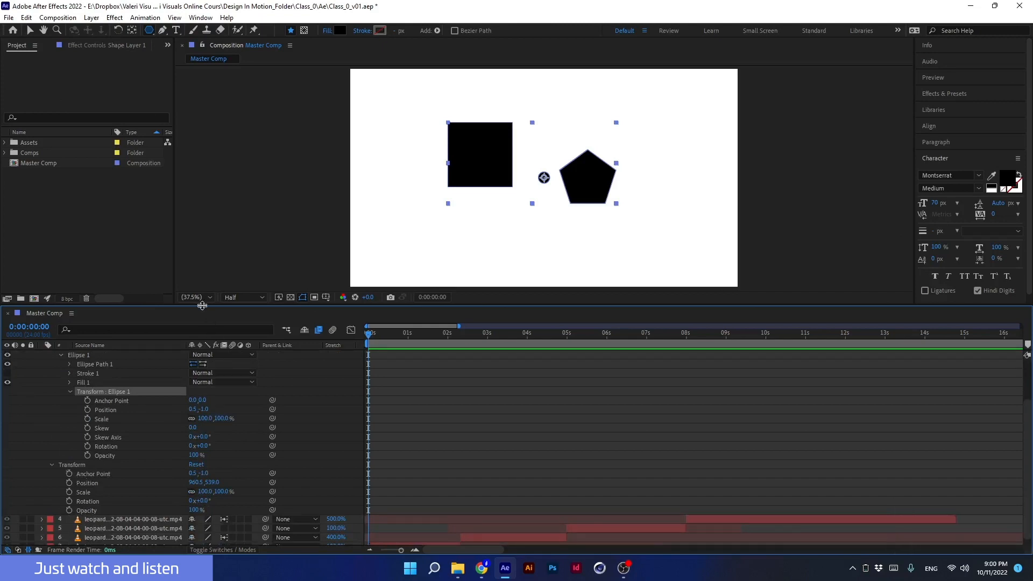
{"action": "left_click_drag", "start_coordinate": [200, 305], "coordinate": [195, 261]}
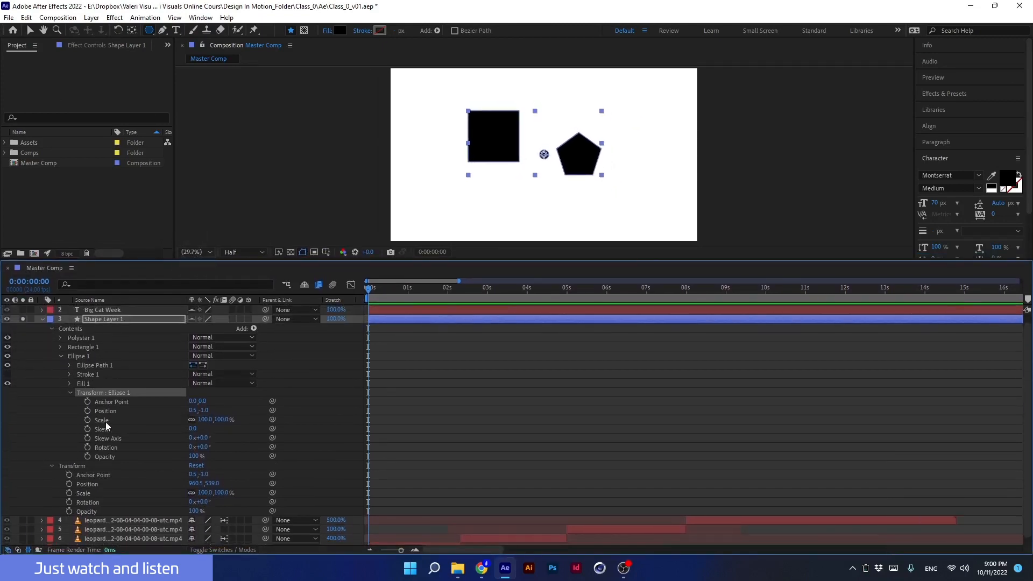
Step: Try lowering Shape Layer 1's overall opacity to 73%, compare it with Ellipse 1's opacity, and restore the layer to 100%
{"action": "left_click_drag", "start_coordinate": [202, 511], "coordinate": [148, 516]}
{"action": "left_click_drag", "start_coordinate": [154, 521], "coordinate": [178, 518]}
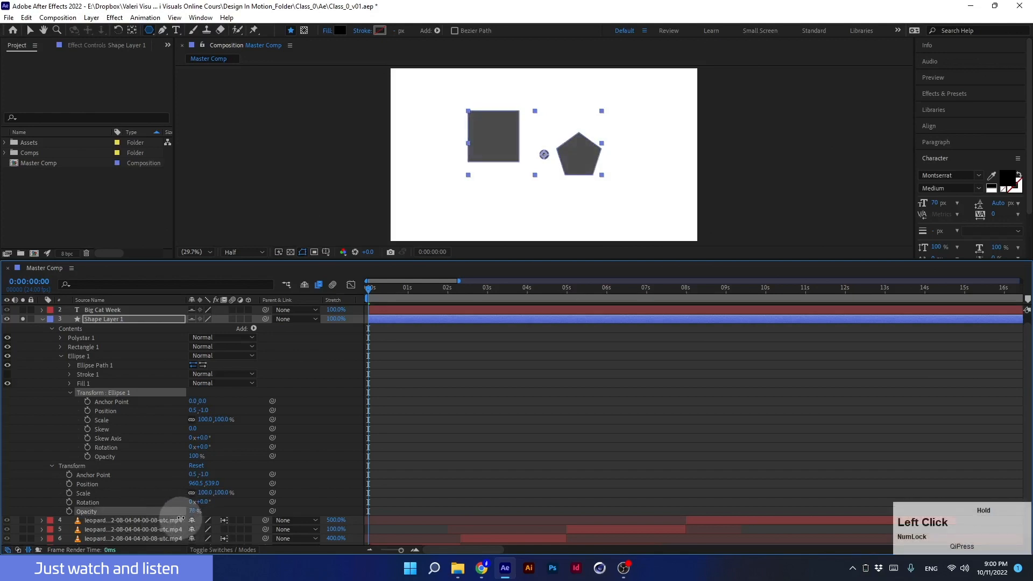
{"action": "left_click", "coordinate": [72, 465]}
{"action": "left_click", "coordinate": [95, 318]}
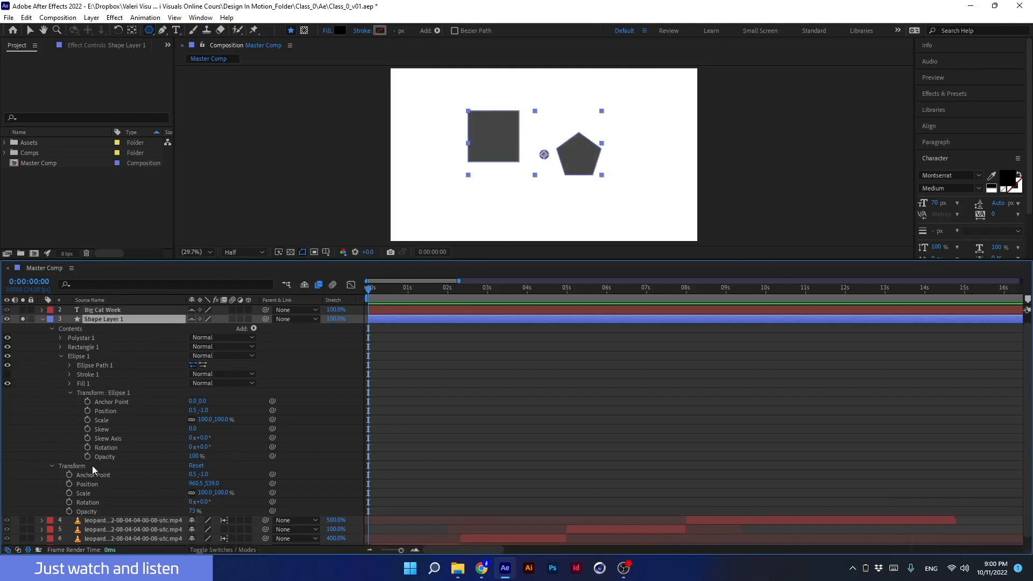
{"action": "left_click", "coordinate": [105, 457]}
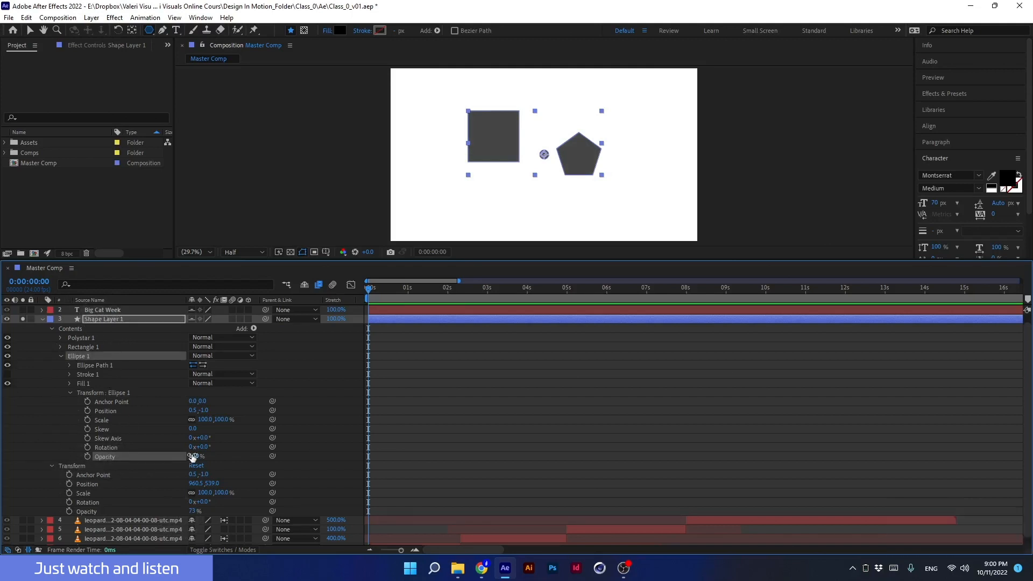
{"action": "left_click_drag", "start_coordinate": [194, 511], "coordinate": [232, 510]}
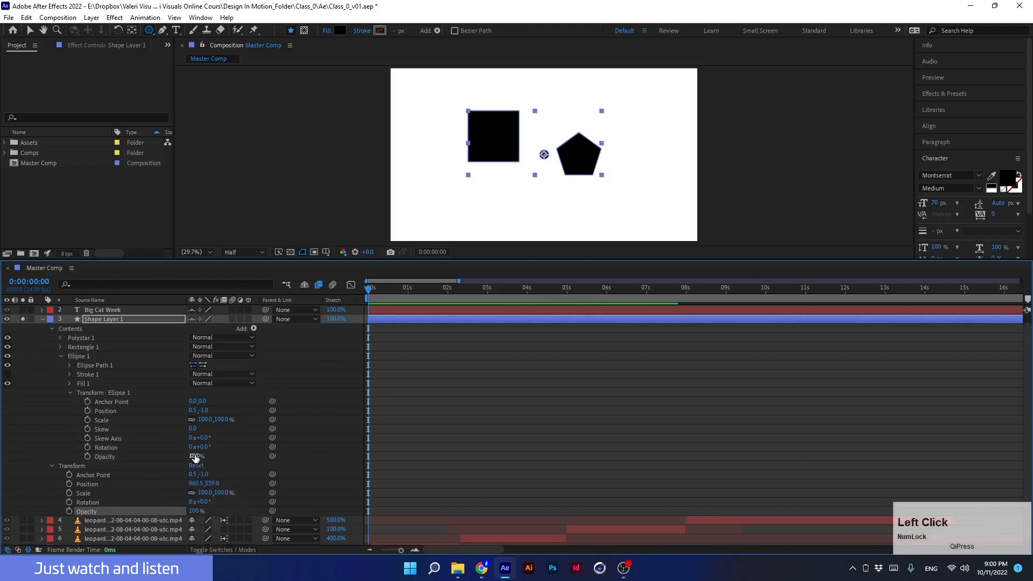
Step: Try setting Ellipse 1's own opacity to 0%, restore it to 100%, and collapse the ellipse's properties
{"action": "left_click_drag", "start_coordinate": [195, 458], "coordinate": [96, 457]}
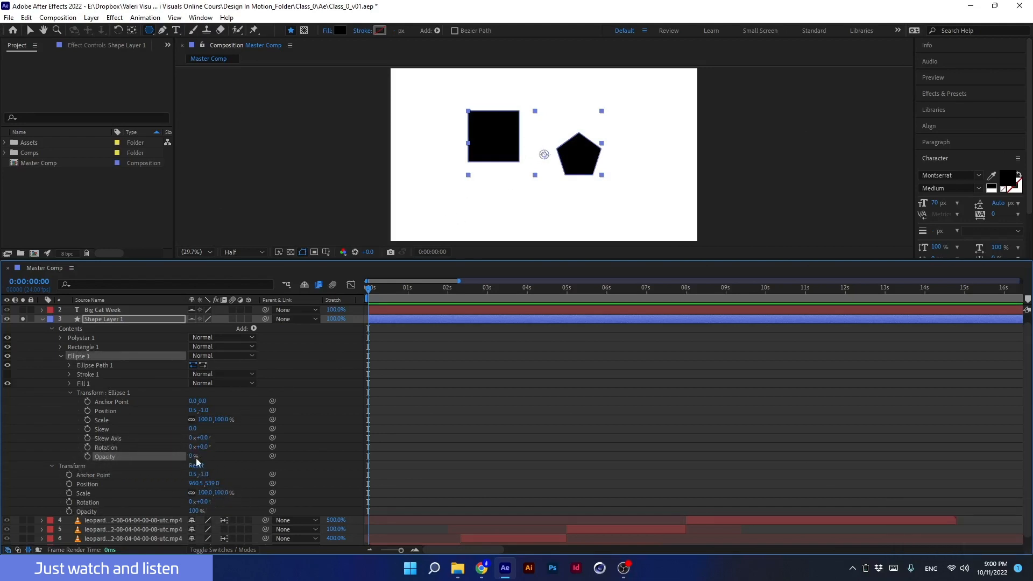
{"action": "left_click_drag", "start_coordinate": [191, 457], "coordinate": [241, 457]}
{"action": "left_click", "coordinate": [70, 392]}
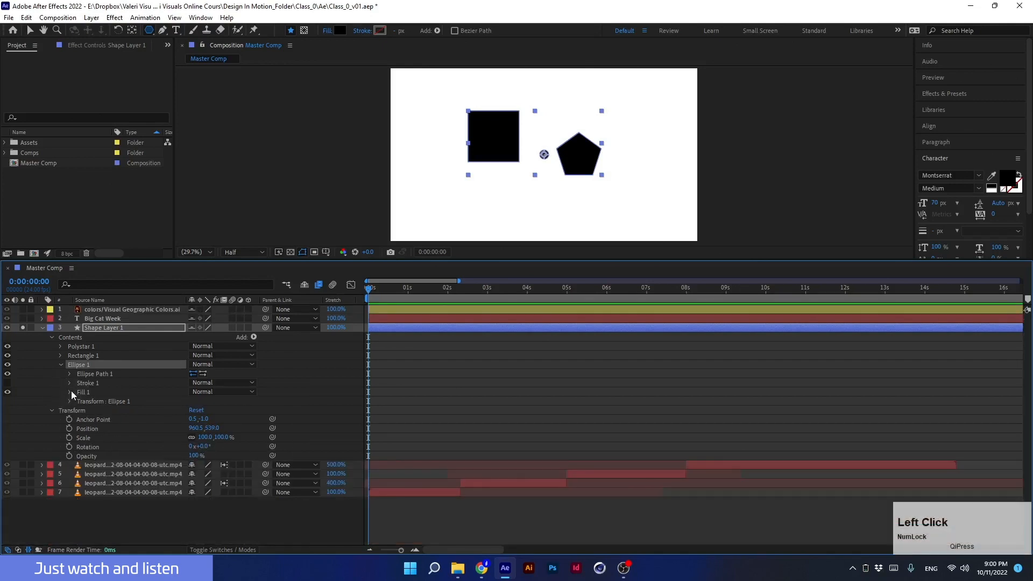
{"action": "left_click", "coordinate": [60, 366]}
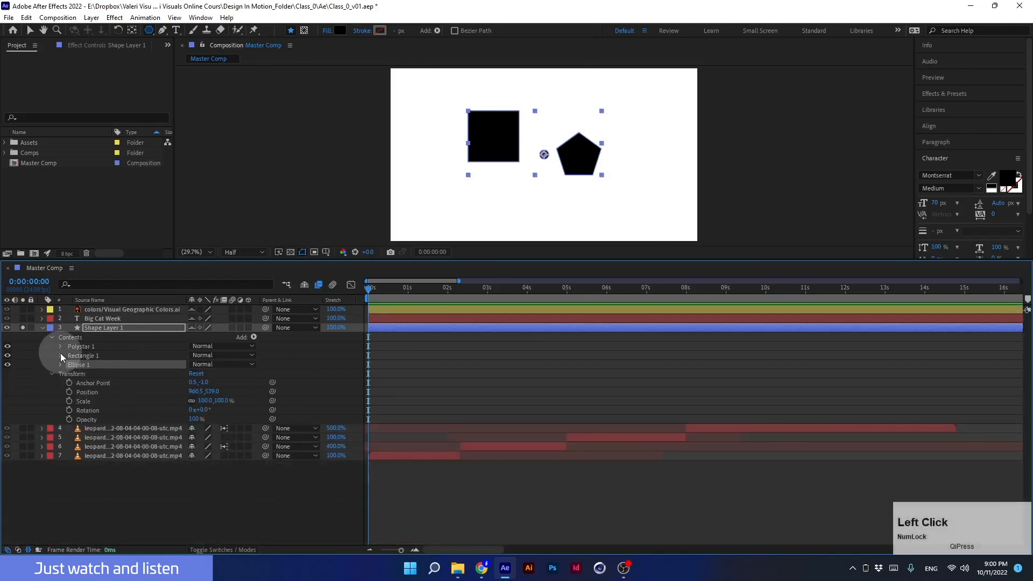
Step: Expand Rectangle 1's transform, try changing its opacity and return it to 100%, collapse the transform and select Shape Layer 1
{"action": "left_click", "coordinate": [61, 354]}
{"action": "left_click", "coordinate": [69, 393]}
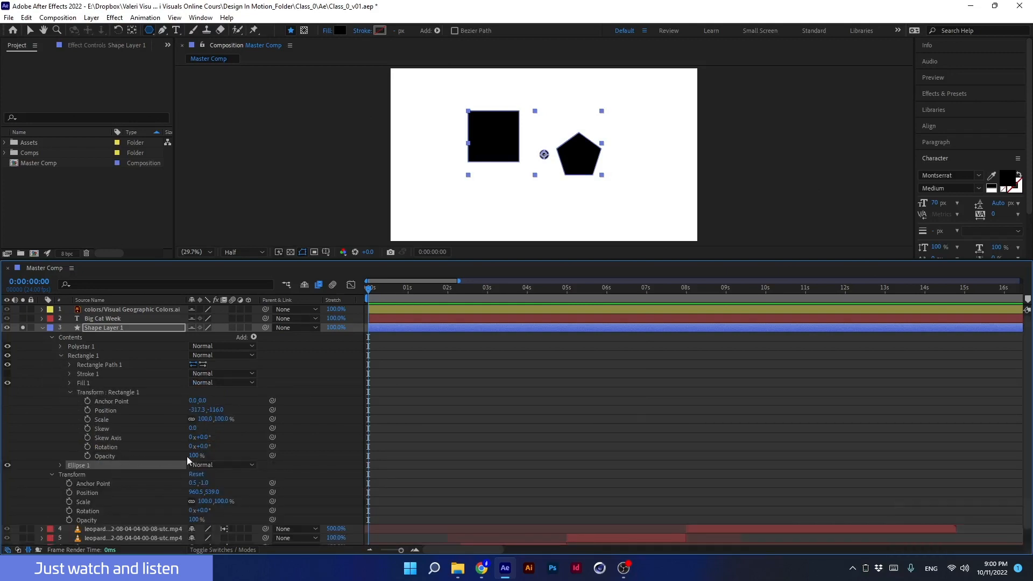
{"action": "mouse_move", "coordinate": [195, 456]}
{"action": "left_mouse_down"}
{"action": "mouse_move", "coordinate": [103, 456]}
{"action": "mouse_move", "coordinate": [216, 457]}
{"action": "left_mouse_up"}
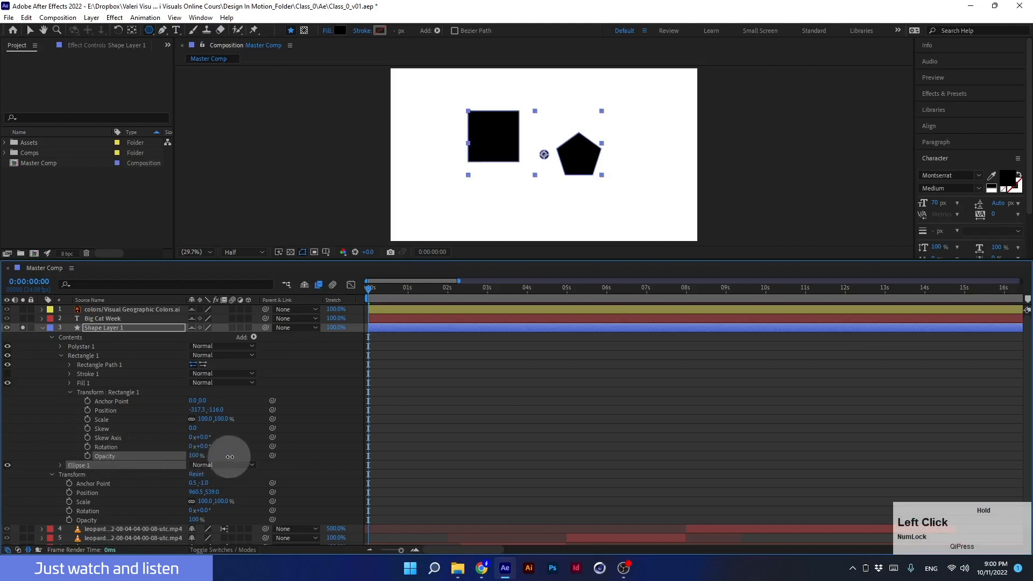
{"action": "left_click", "coordinate": [69, 391]}
{"action": "left_click", "coordinate": [109, 326]}
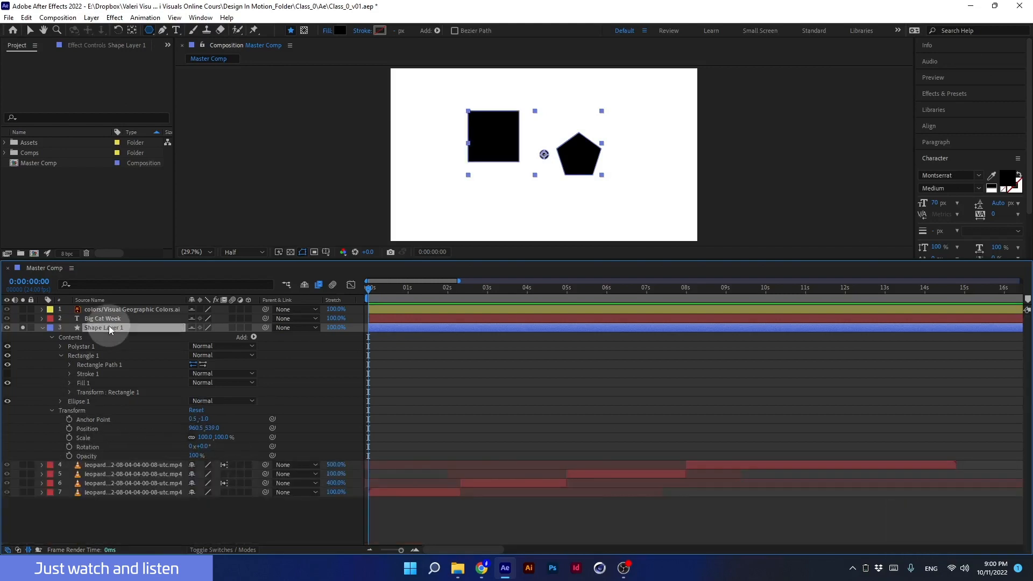
Step: Delete Polystar 1 and Rectangle 1 from Shape Layer 1, then expand Ellipse 1 and select the layer's Transform group
{"action": "left_click", "coordinate": [73, 347]}
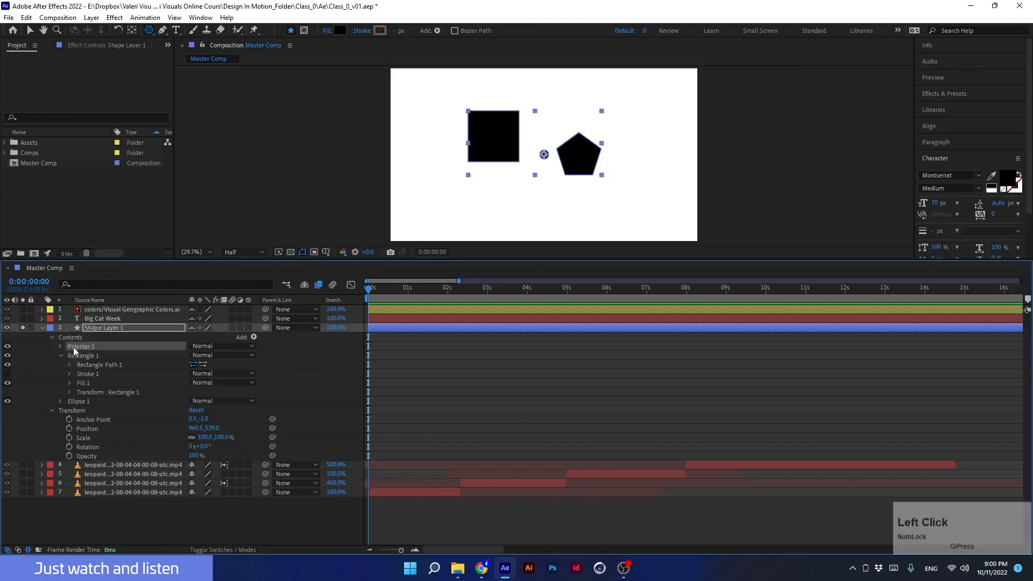
{"action": "key", "text": "Delete"}
{"action": "key", "text": "Delete"}
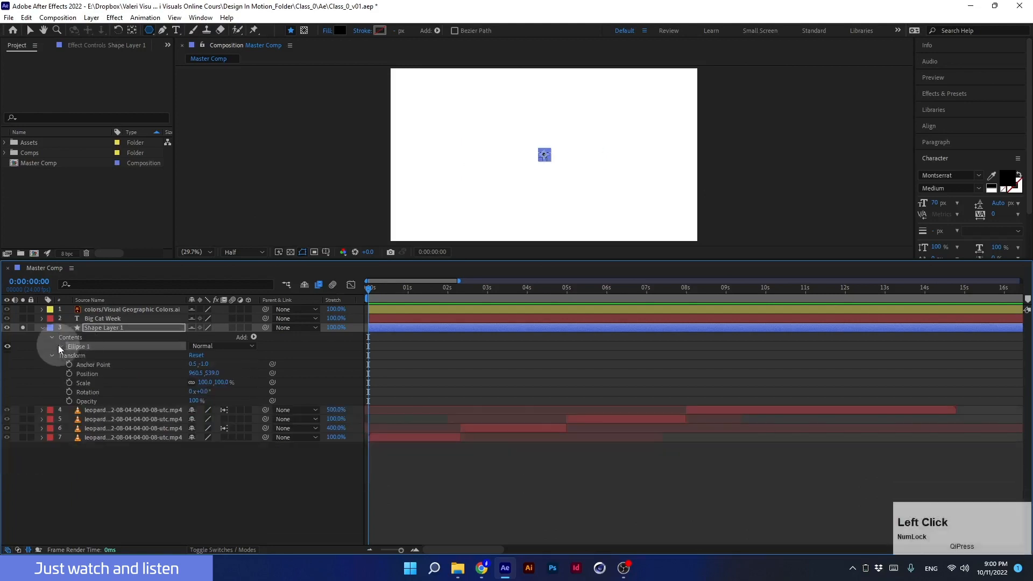
{"action": "left_click", "coordinate": [60, 345]}
{"action": "left_click", "coordinate": [73, 392]}
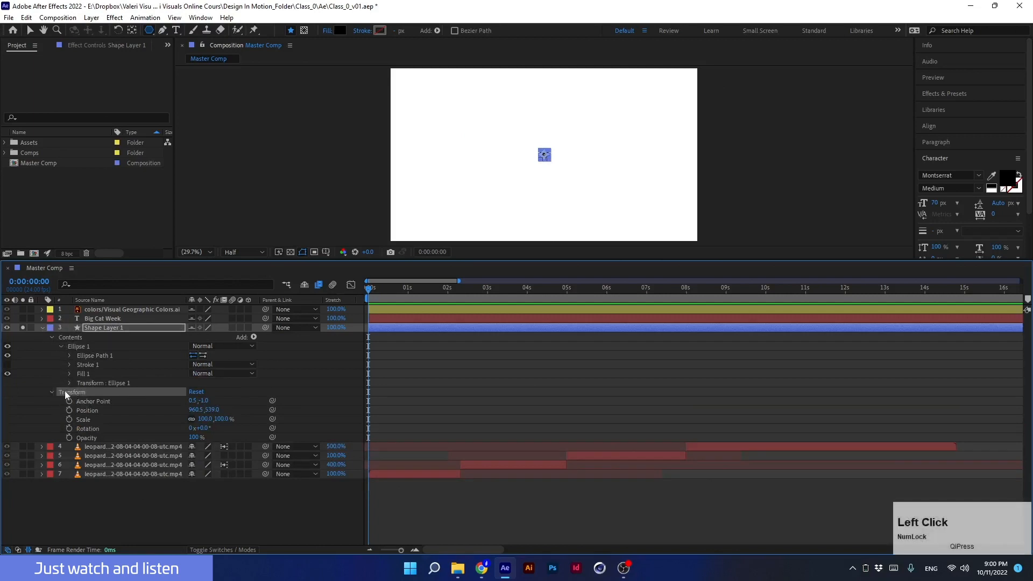
Step: Review Ellipse 1's transform properties, then collapse Ellipse 1 and the Contents group of Shape Layer 1, keeping the layer selected
{"action": "left_click", "coordinate": [116, 328]}
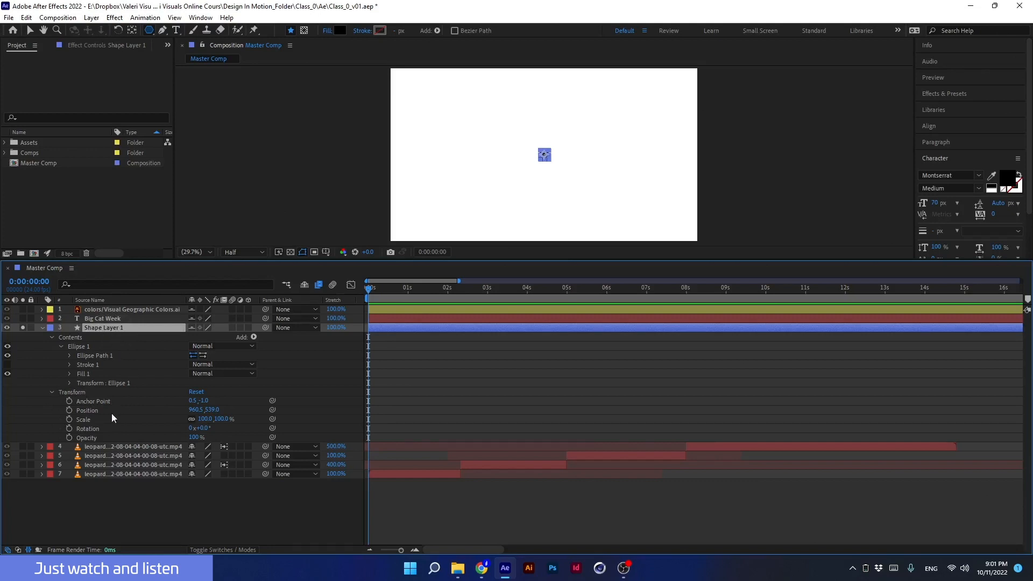
{"action": "left_click", "coordinate": [70, 382]}
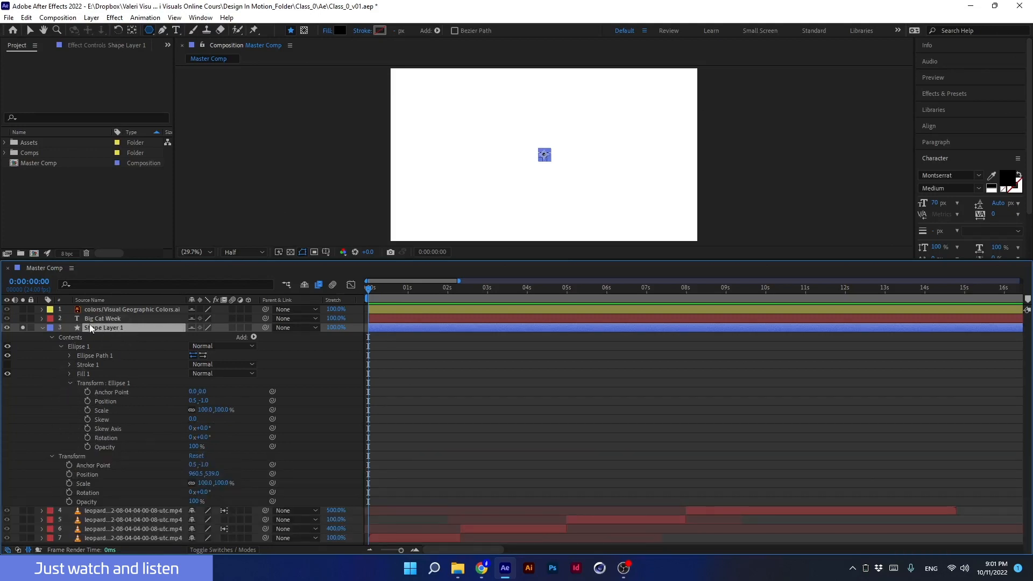
{"action": "left_click", "coordinate": [70, 383]}
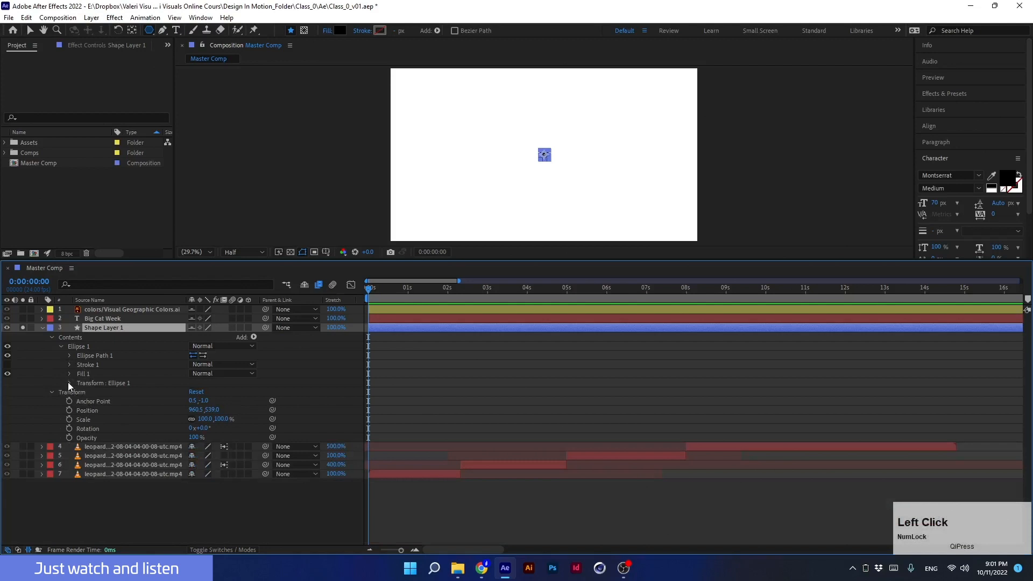
{"action": "left_click", "coordinate": [61, 345]}
{"action": "left_click", "coordinate": [59, 346]}
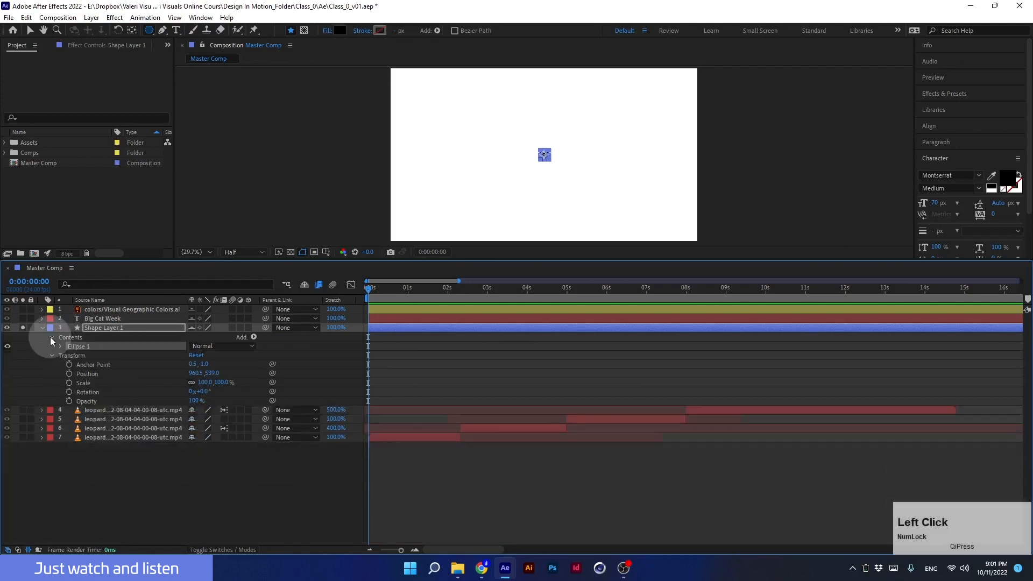
{"action": "left_click", "coordinate": [51, 338]}
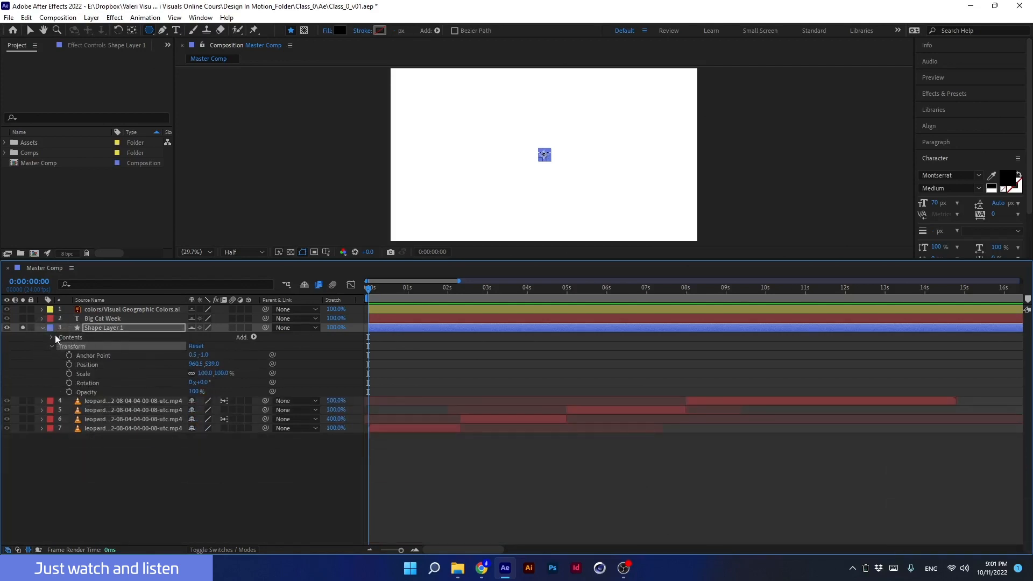
{"action": "left_click", "coordinate": [108, 329]}
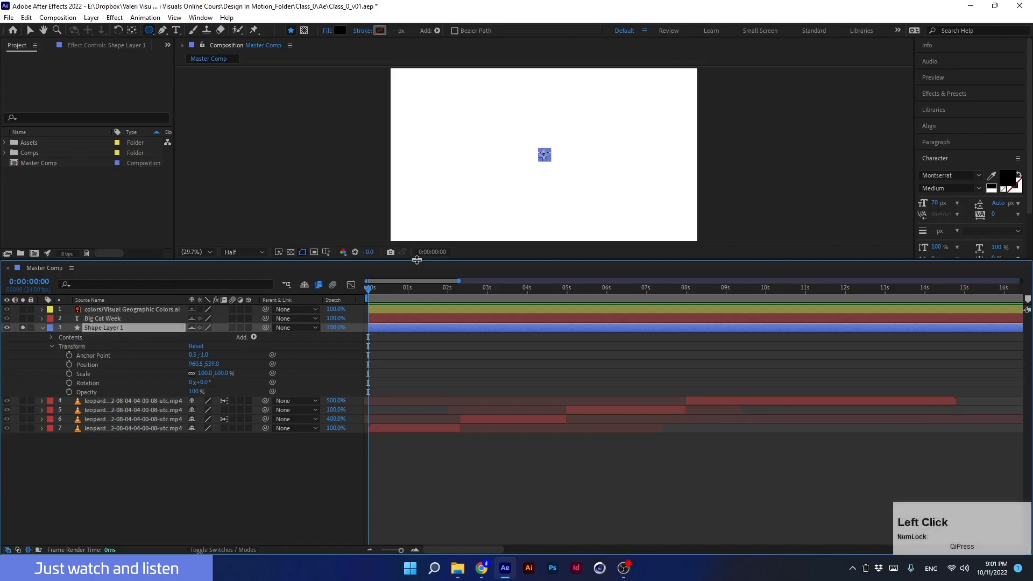
Step: Enlarge the composition viewer and rename Shape Layer 1 as Dot_1
{"action": "left_click_drag", "start_coordinate": [417, 260], "coordinate": [415, 347]}
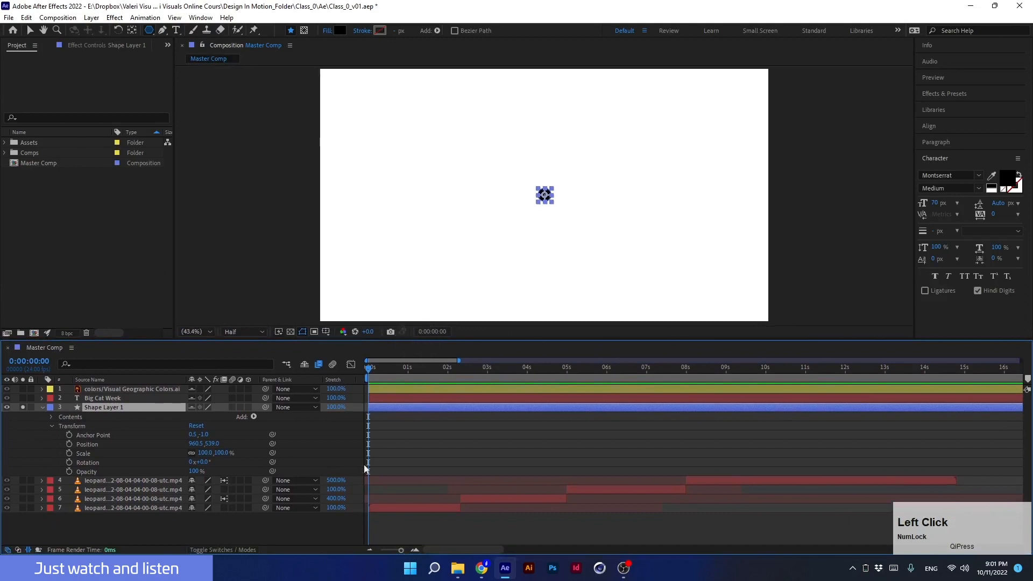
{"action": "left_click", "coordinate": [95, 407]}
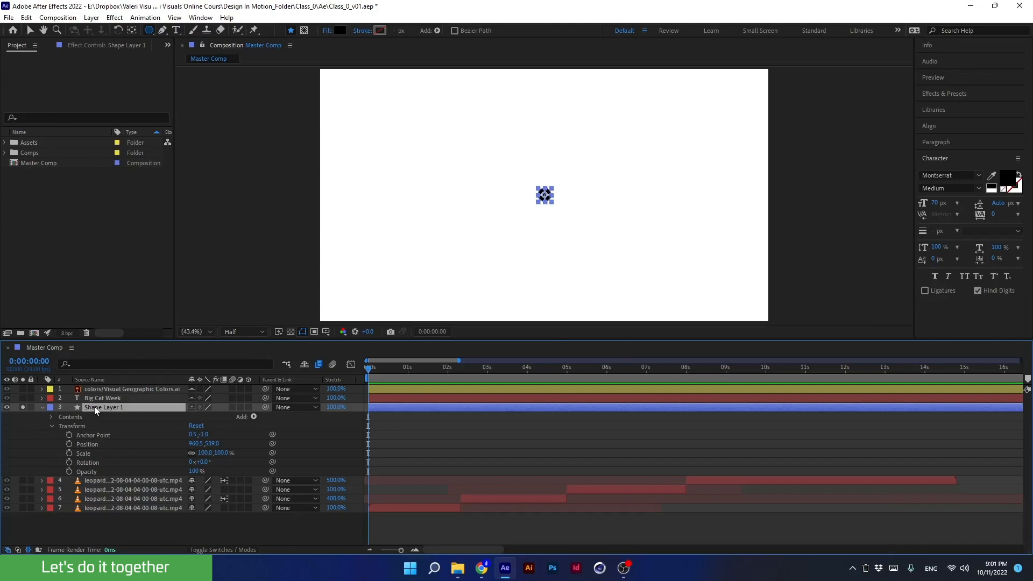
{"action": "key", "text": "Return"}
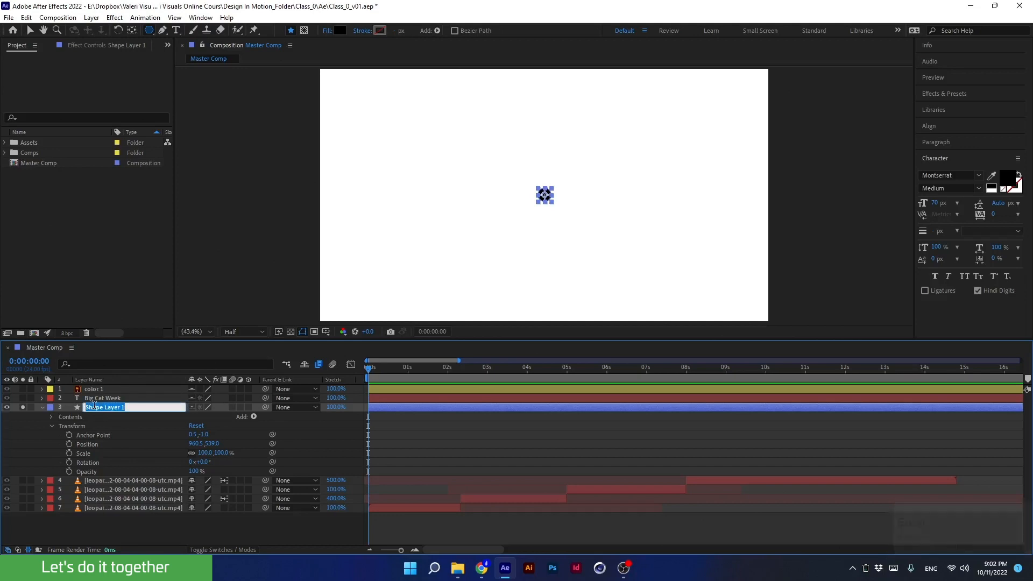
{"action": "type", "text": "Dot"}
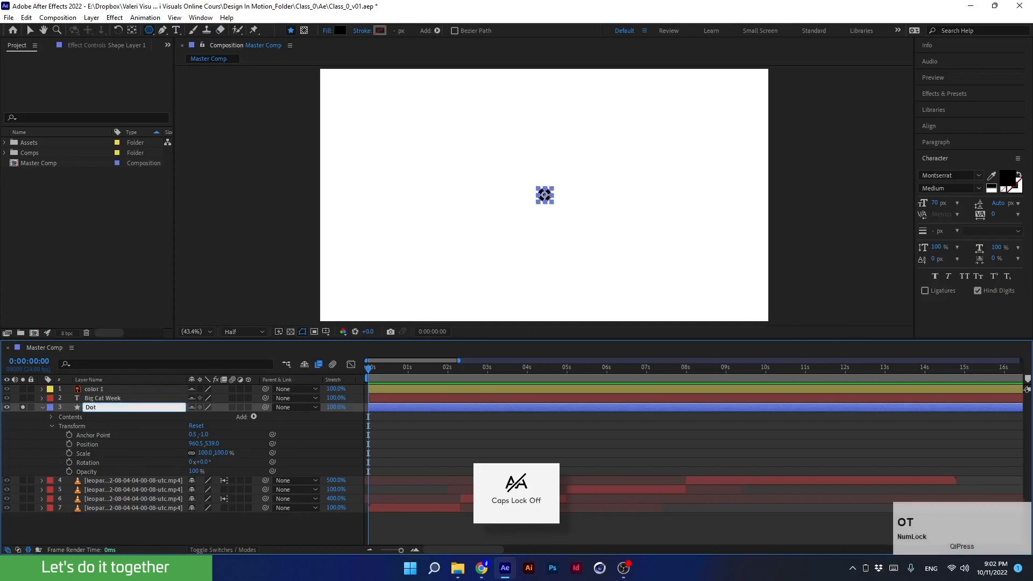
{"action": "type", "text": " 1"}
{"action": "key", "text": "Return"}
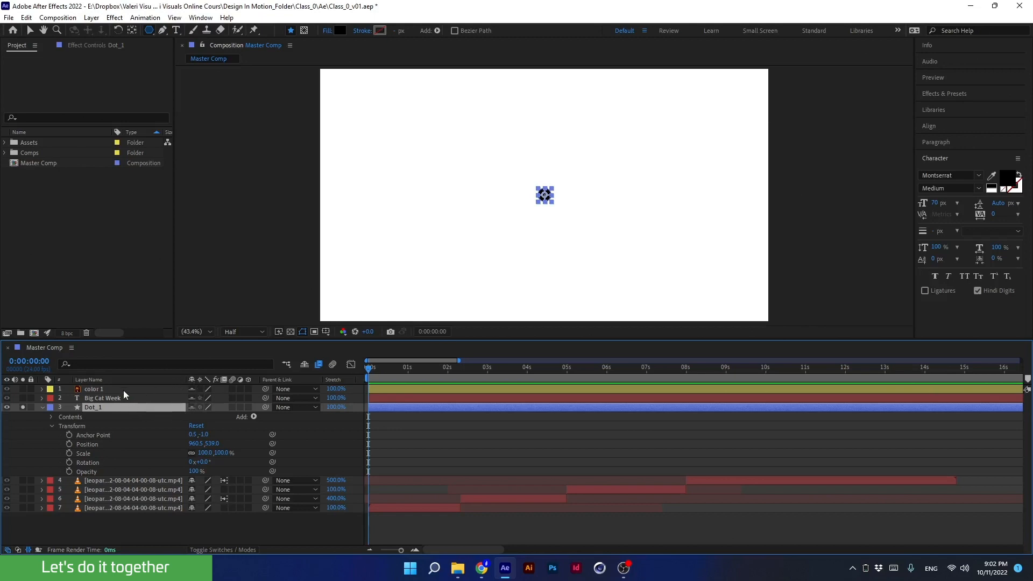
Step: Unmark Dot_1 as shy, mark the four leopard video layers as shy, and hide all shy layers from the timeline
{"action": "left_click", "coordinate": [103, 389]}
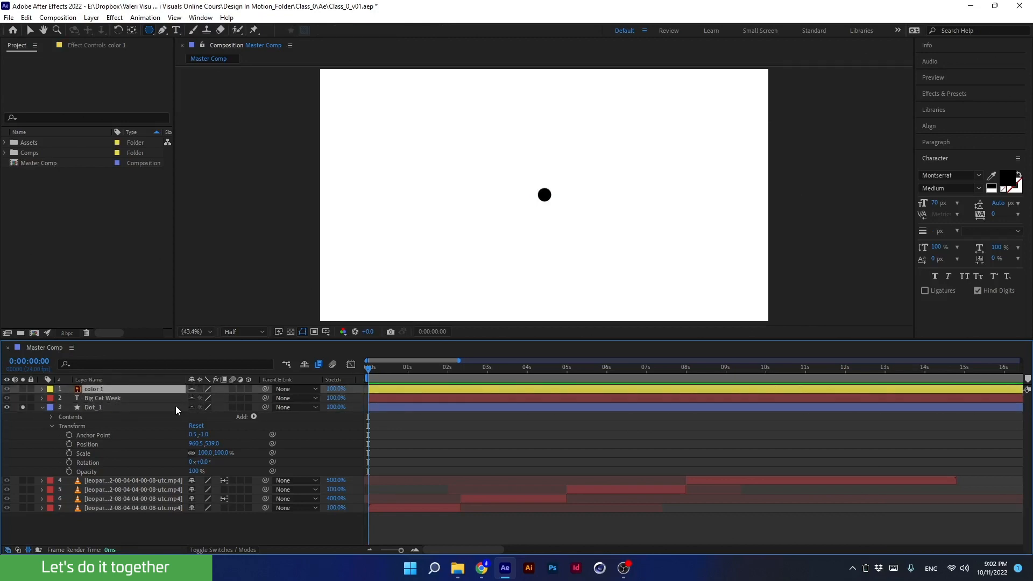
{"action": "left_click", "coordinate": [161, 408]}
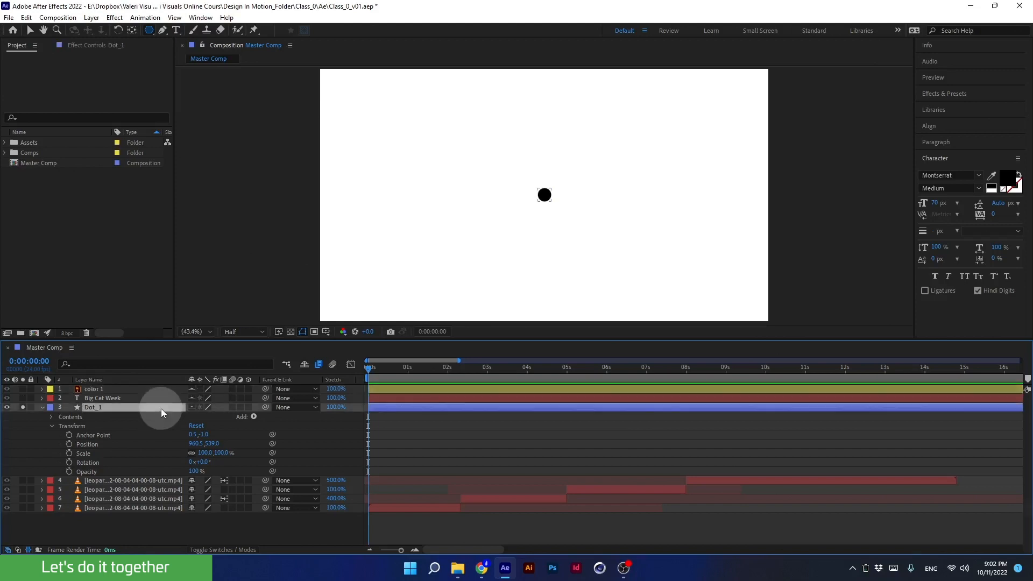
{"action": "left_click", "coordinate": [192, 408]}
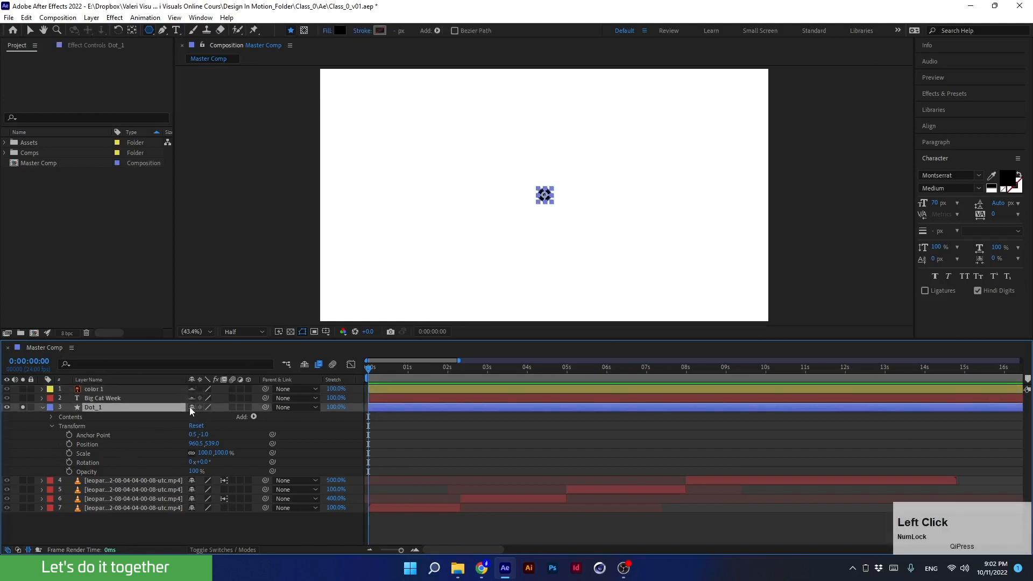
{"action": "left_click", "coordinate": [192, 481]}
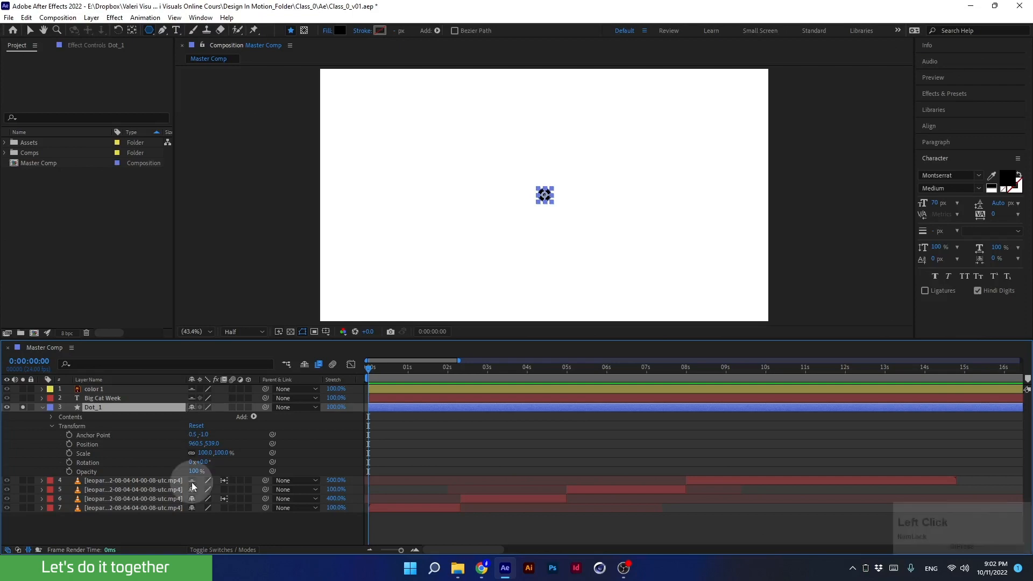
{"action": "left_click", "coordinate": [192, 489]}
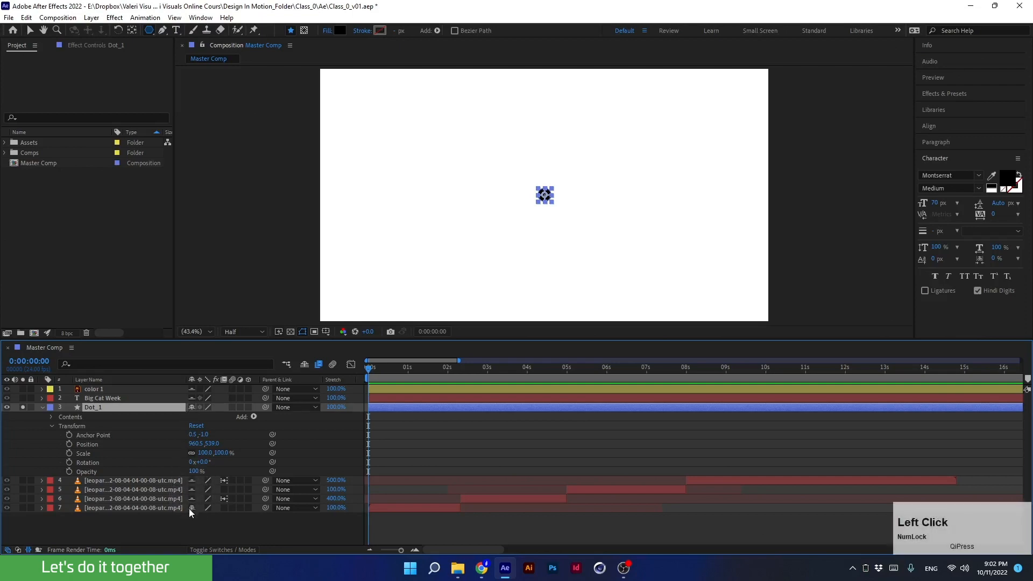
{"action": "left_click", "coordinate": [190, 508]}
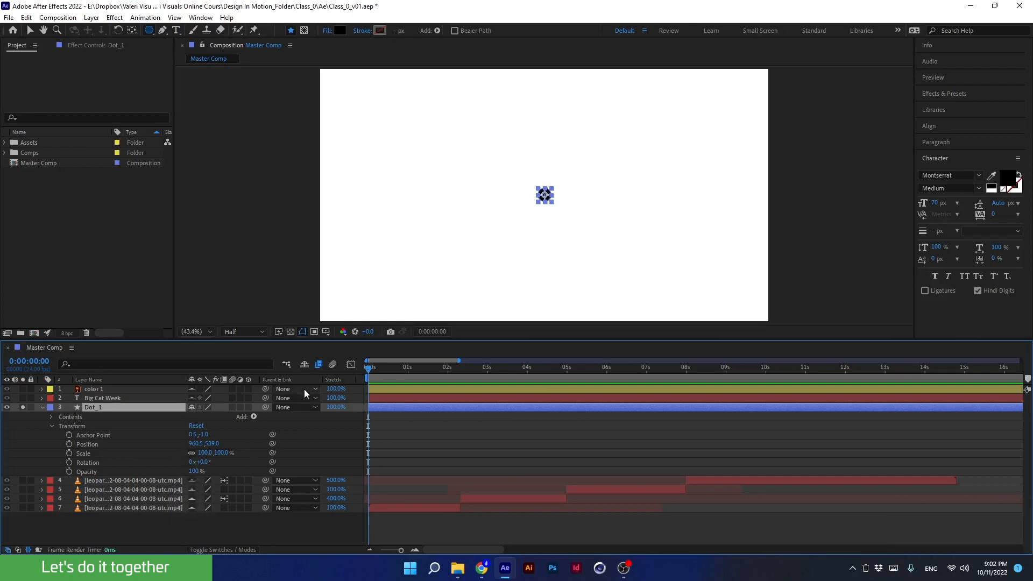
{"action": "left_click", "coordinate": [304, 366]}
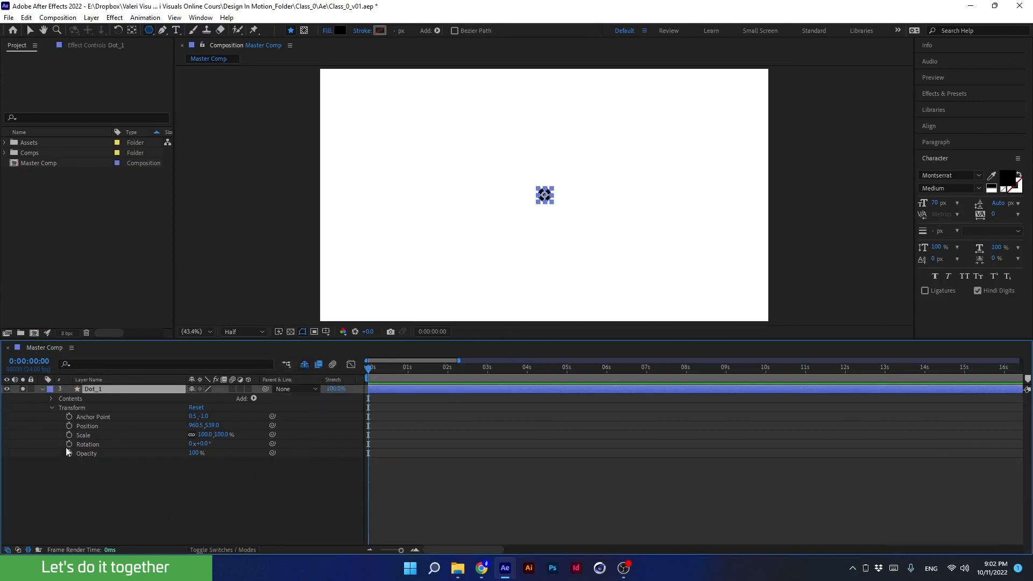
Step: Isolate Dot_1's transform properties one at a time, through Position, Scale, Opacity and Rotation, ending with only Position shown
{"action": "left_click", "coordinate": [92, 427]}
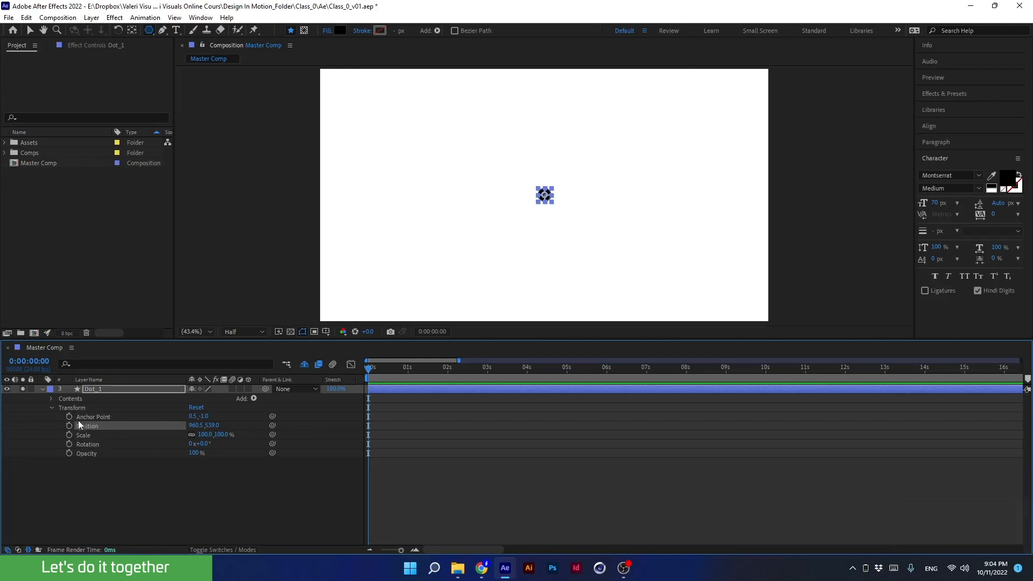
{"action": "left_click", "coordinate": [99, 390]}
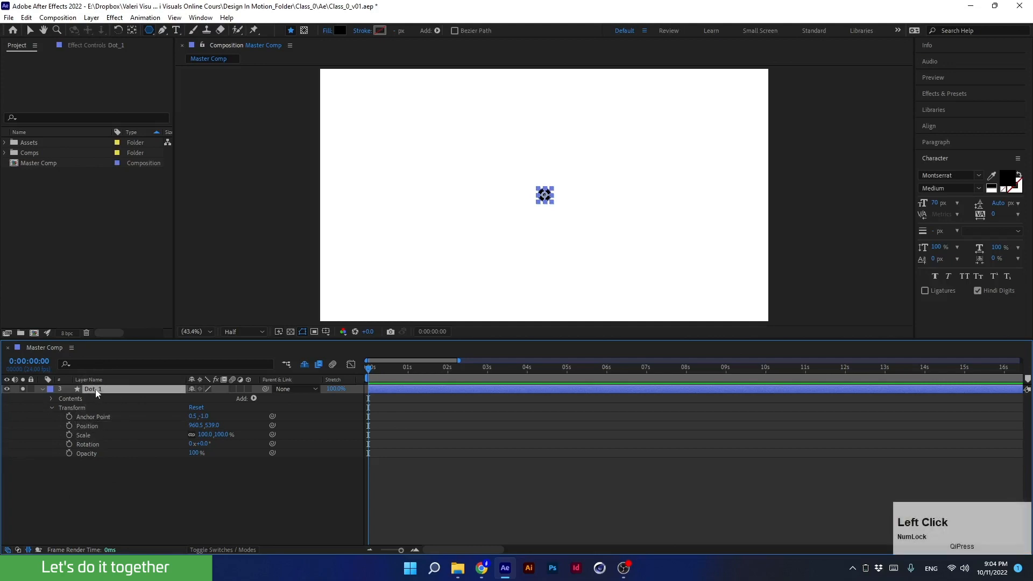
{"action": "key", "text": "p"}
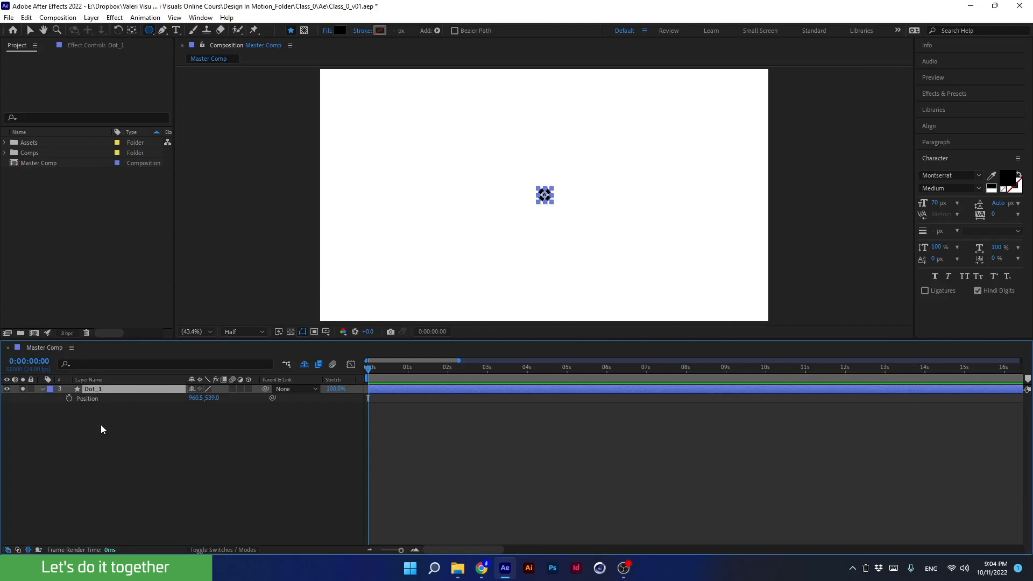
{"action": "key", "text": "s"}
{"action": "key", "text": "t"}
{"action": "key", "text": "r"}
{"action": "key", "text": "p"}
Step: Check Dot_1's anchor point up close with the Pan Behind (Anchor Point) tool, then return to the Selection tool
{"action": "scroll", "coordinate": [546, 196], "scroll_direction": "up", "scroll_amount": 4}
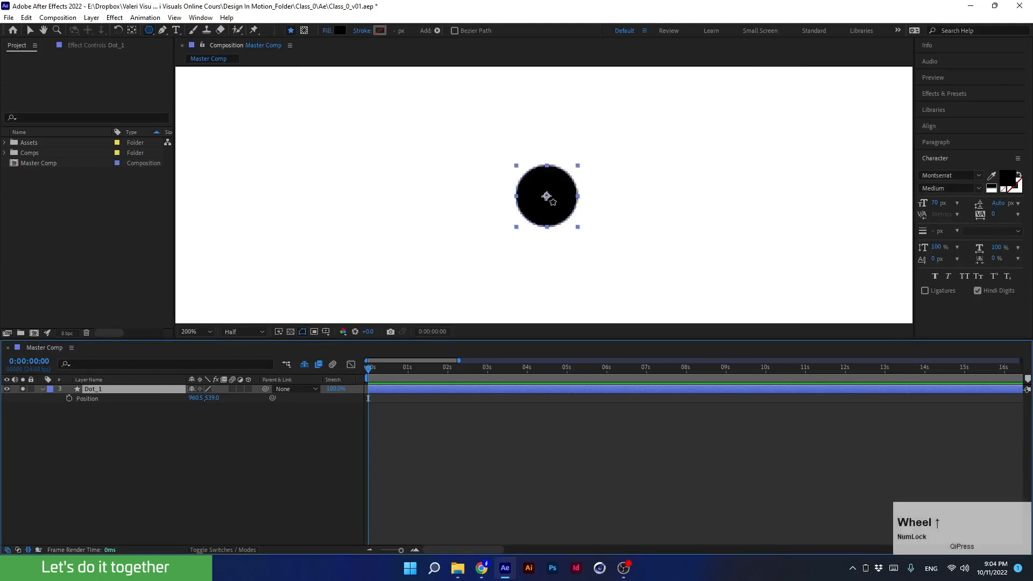
{"action": "scroll", "coordinate": [546, 196], "scroll_direction": "down", "scroll_amount": 4}
{"action": "scroll", "coordinate": [546, 196], "scroll_direction": "up", "scroll_amount": 2}
{"action": "scroll", "coordinate": [546, 196], "scroll_direction": "down", "scroll_amount": 2}
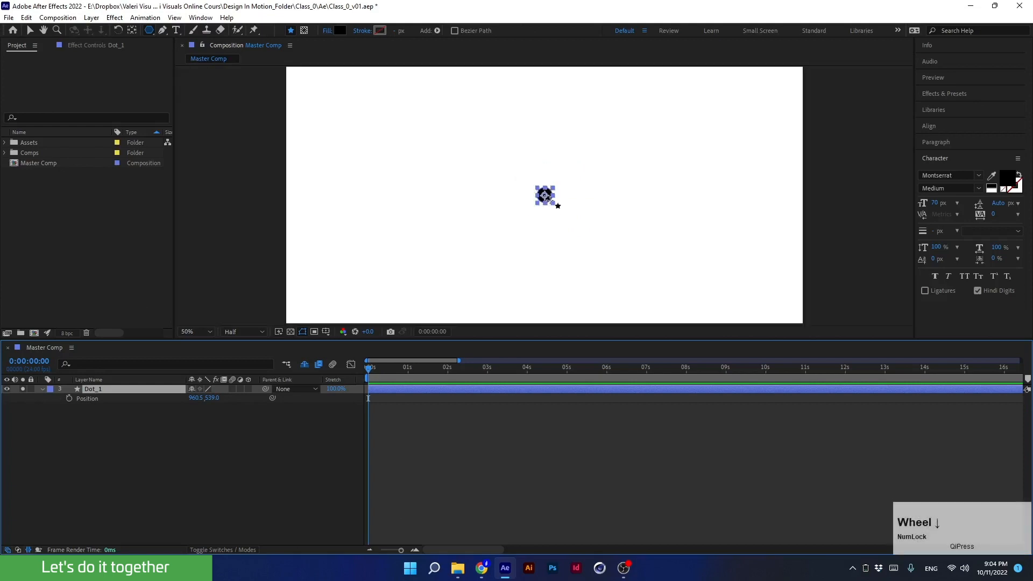
{"action": "left_click", "coordinate": [131, 30]}
{"action": "left_click_drag", "start_coordinate": [544, 196], "coordinate": [544, 199]}
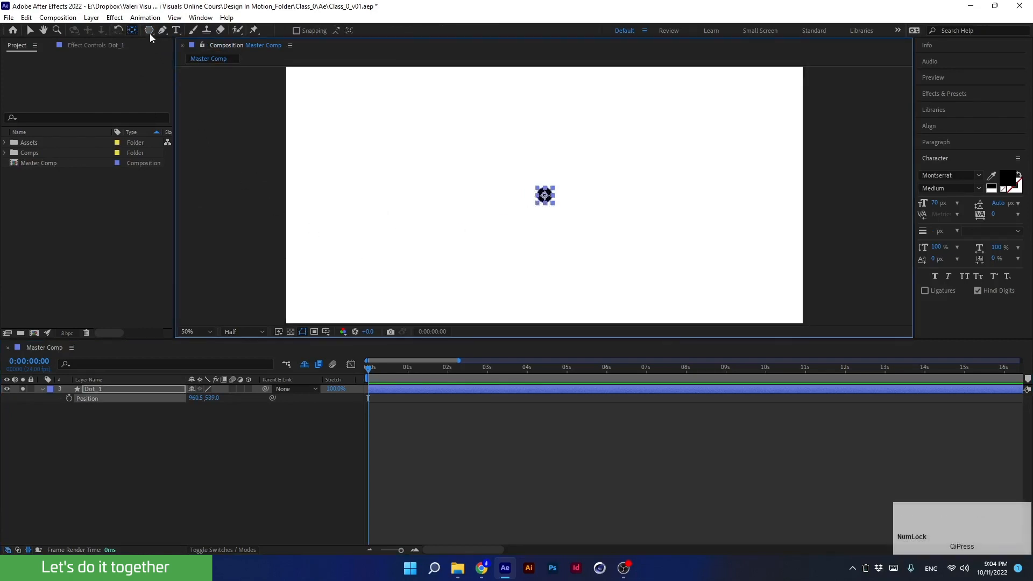
{"action": "left_click_drag", "start_coordinate": [150, 34], "coordinate": [169, 31]}
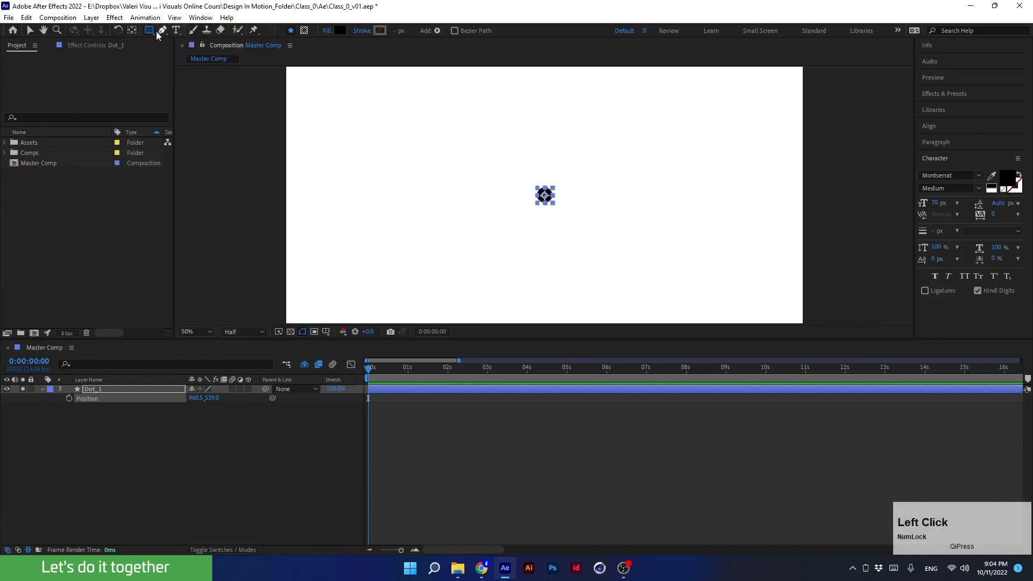
{"action": "left_click", "coordinate": [30, 34]}
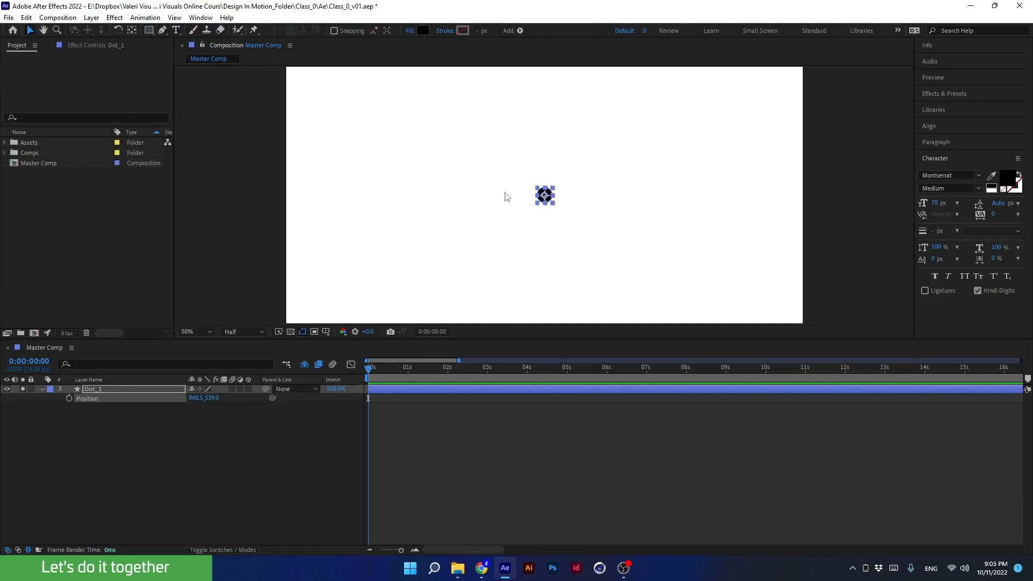
Step: Display the title/action-safe guides over Master Comp and enlarge the composition viewer, keeping the Selection tool active
{"action": "key", "text": "apostrophe"}
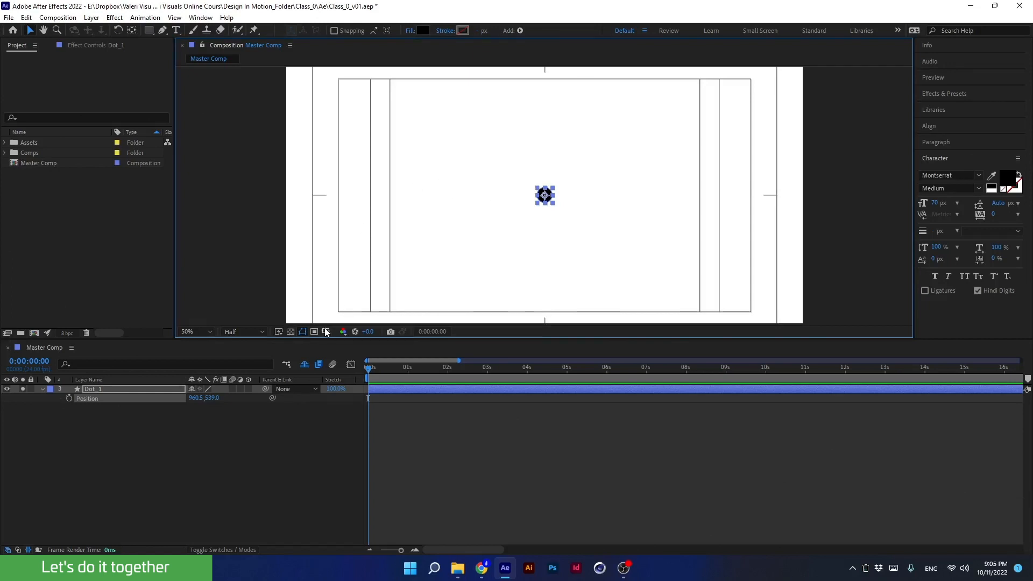
{"action": "left_click_drag", "start_coordinate": [398, 339], "coordinate": [466, 393]}
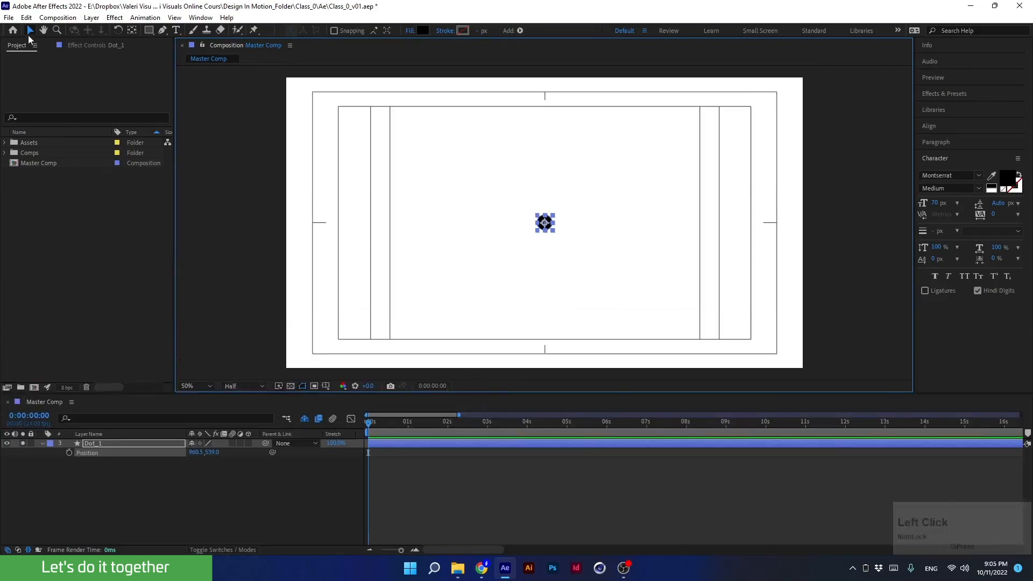
{"action": "left_click", "coordinate": [29, 32]}
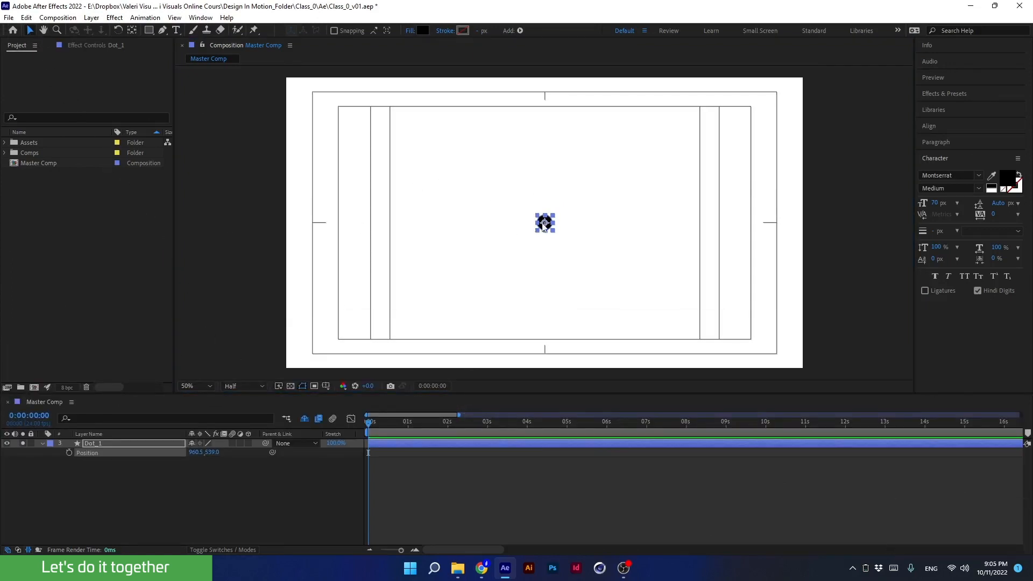
Step: Move Dot_1 horizontally outside the frame's left edge, with its position at -72.5, 539
{"action": "left_click_drag", "start_coordinate": [545, 225], "coordinate": [532, 206]}
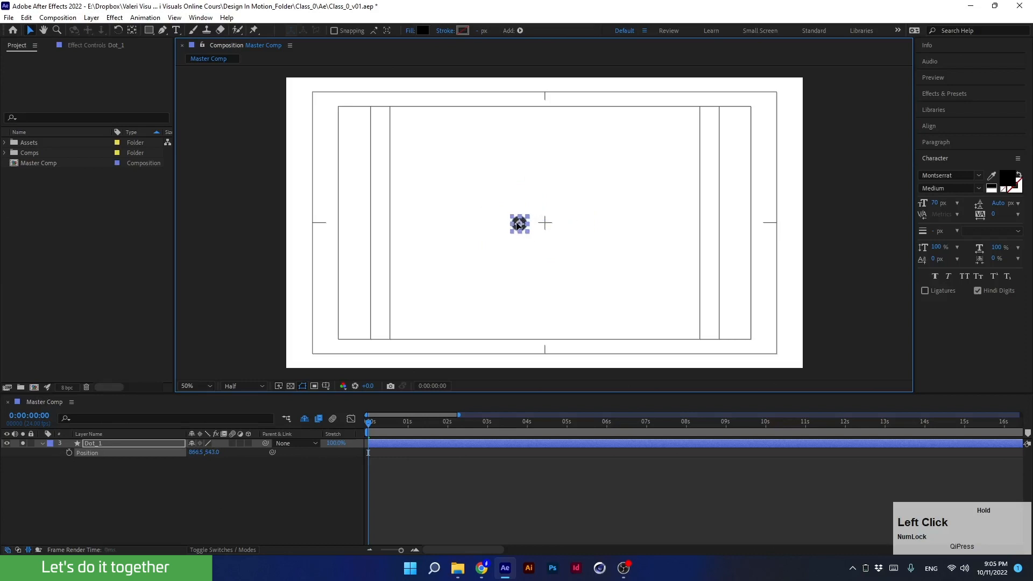
{"action": "left_click_drag", "start_coordinate": [527, 227], "coordinate": [268, 228]}
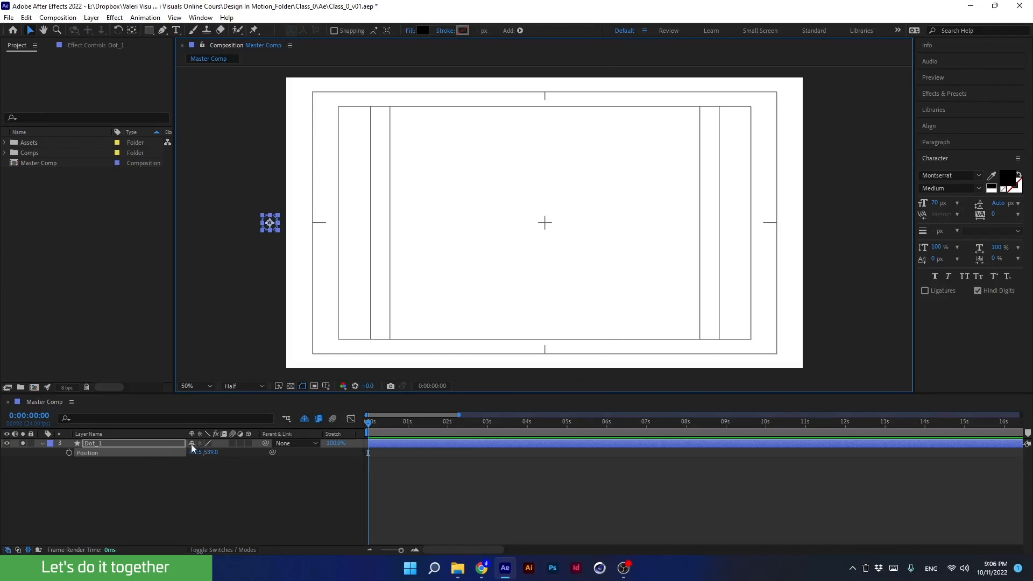
{"action": "mouse_move", "coordinate": [199, 454]}
{"action": "left_mouse_down"}
{"action": "mouse_move", "coordinate": [210, 451]}
{"action": "mouse_move", "coordinate": [190, 452]}
{"action": "mouse_move", "coordinate": [195, 460]}
{"action": "left_mouse_up"}
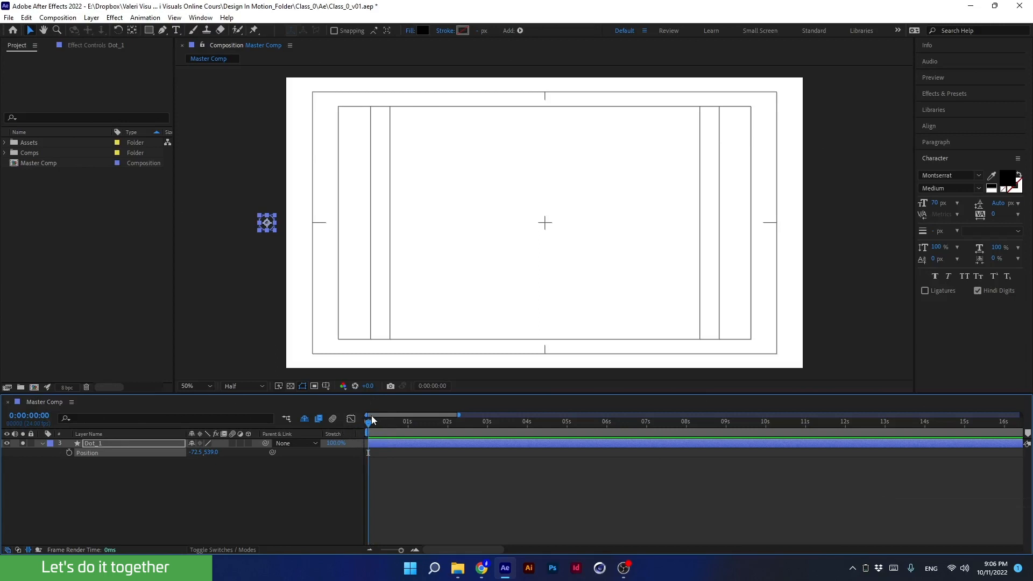
Step: Keyframe Dot_1's Position at 0 seconds, then move it to the frame's centre at about 957.5, 539 at 1 second
{"action": "left_click_drag", "start_coordinate": [370, 420], "coordinate": [369, 421]}
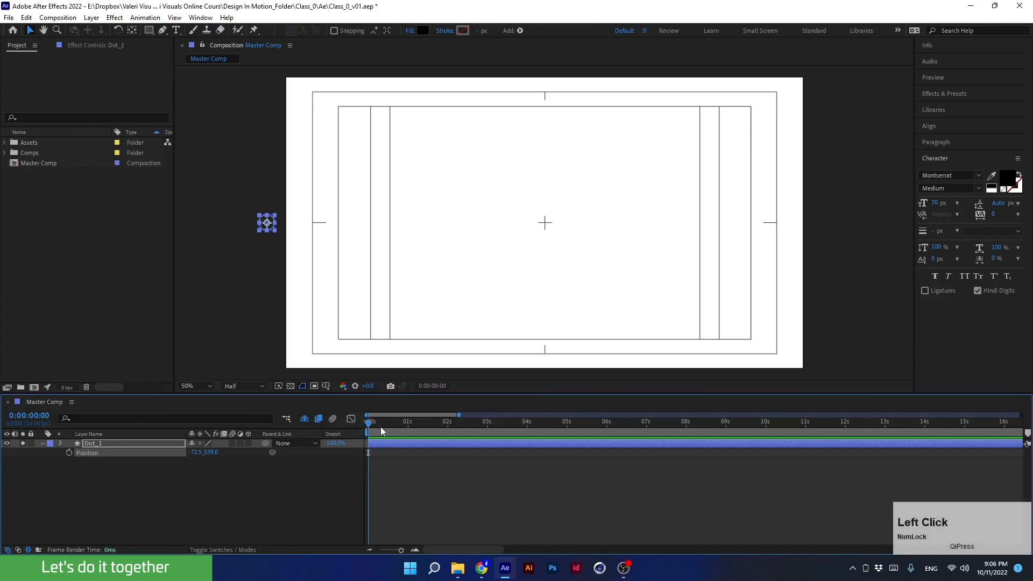
{"action": "left_click", "coordinate": [69, 453]}
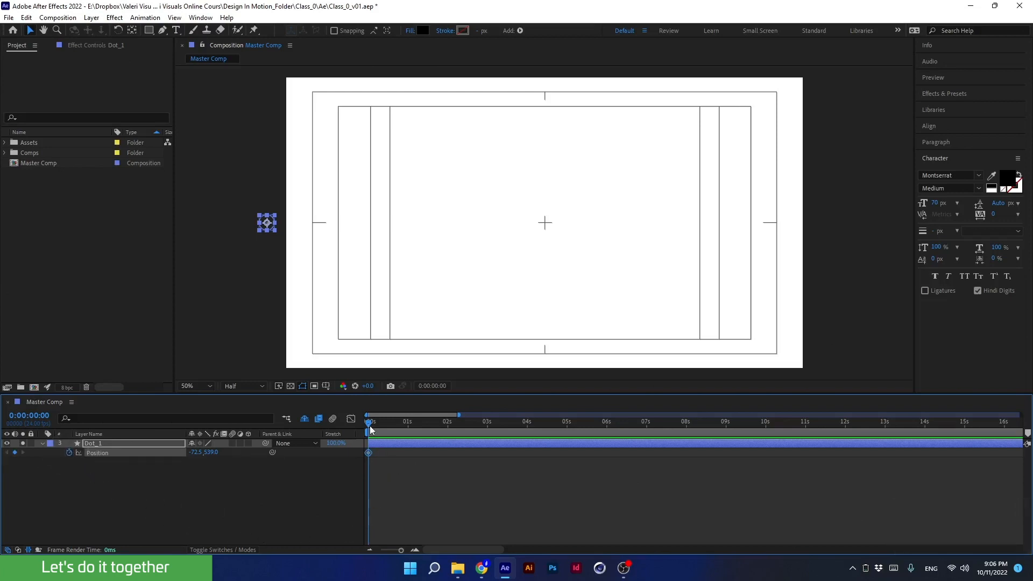
{"action": "left_click_drag", "start_coordinate": [370, 426], "coordinate": [408, 427]}
{"action": "left_click_drag", "start_coordinate": [267, 225], "coordinate": [543, 237]}
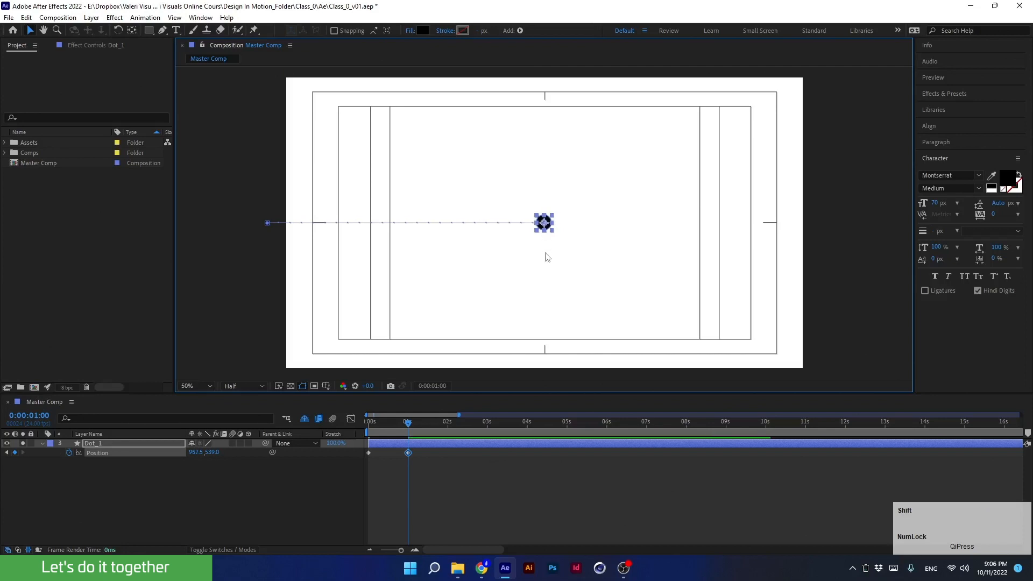
Step: Preview Dot_1's movement between its two Position keyframes from 0 seconds, then return the playhead to the start
{"action": "left_click", "coordinate": [408, 453]}
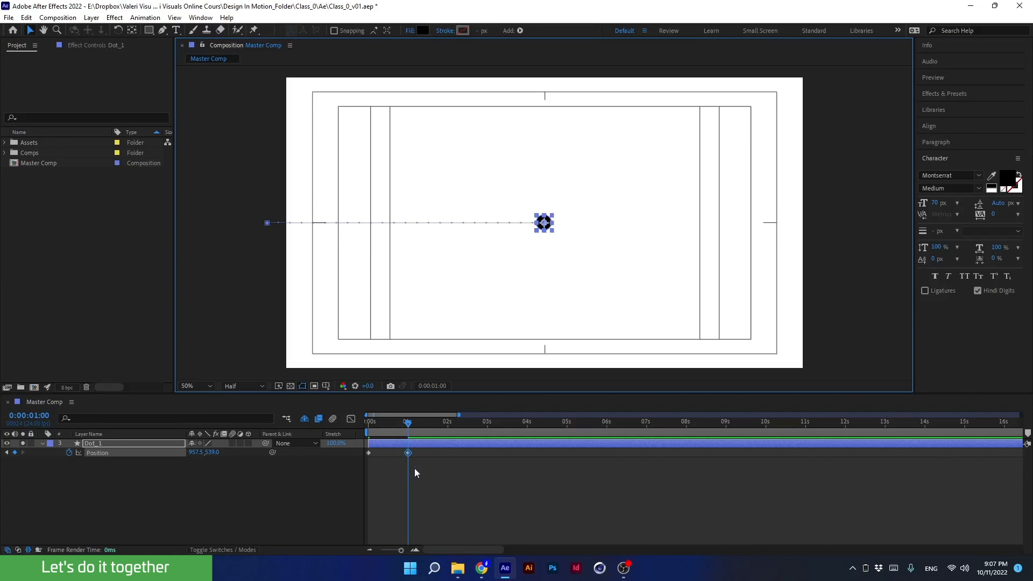
{"action": "left_click_drag", "start_coordinate": [380, 466], "coordinate": [355, 441]}
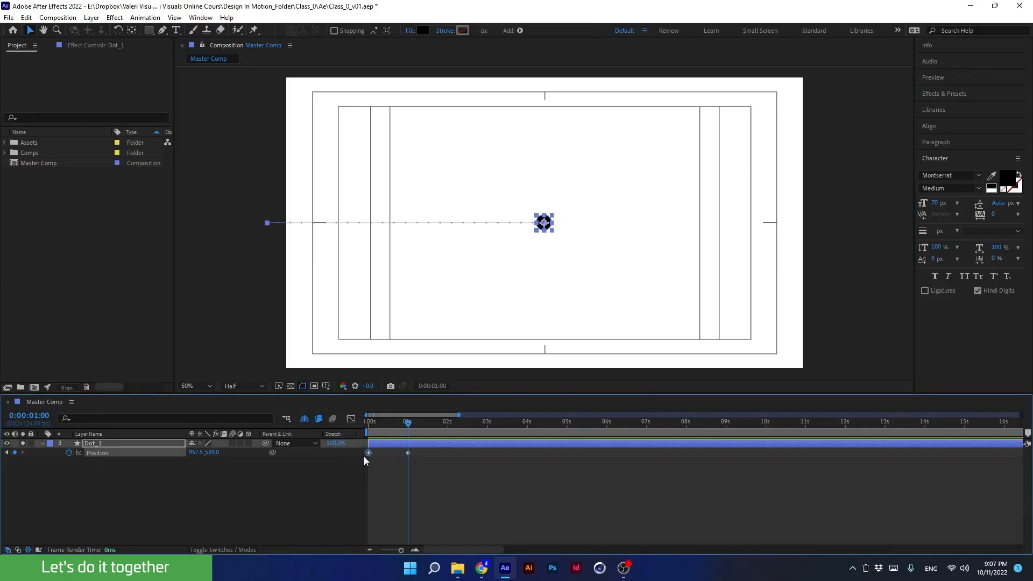
{"action": "left_click_drag", "start_coordinate": [406, 422], "coordinate": [199, 466]}
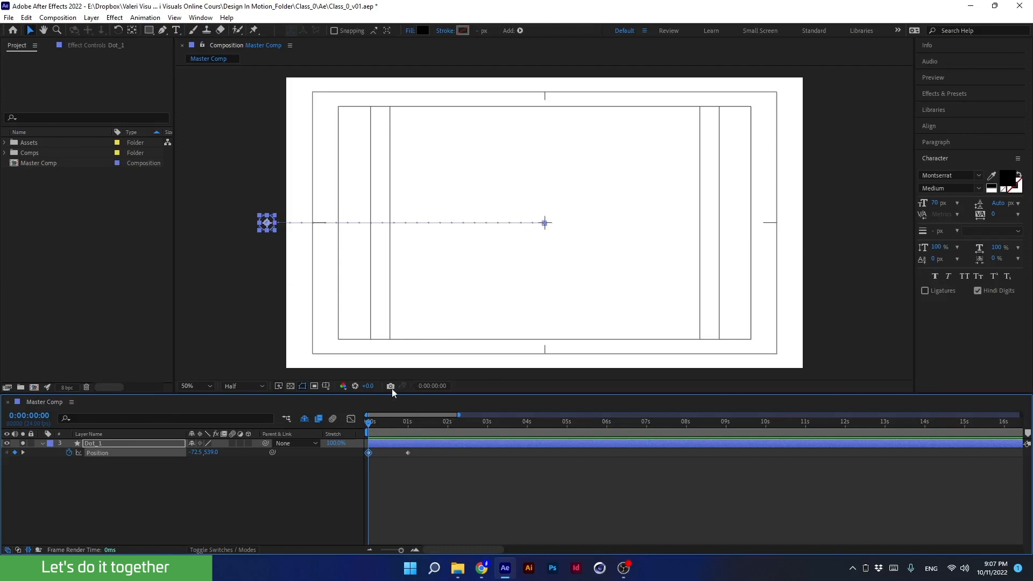
{"action": "left_click_drag", "start_coordinate": [370, 422], "coordinate": [348, 439]}
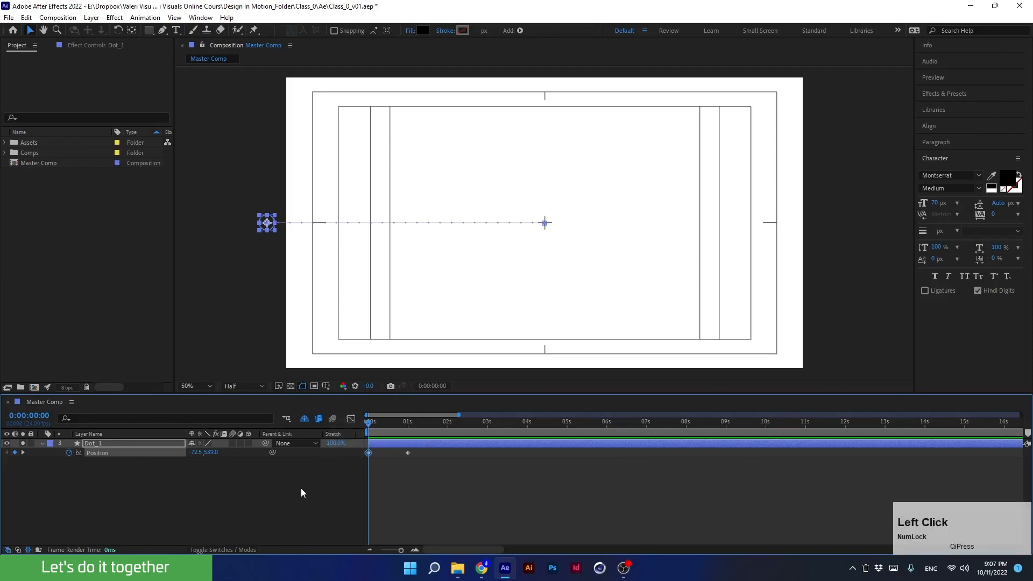
{"action": "key", "text": "space"}
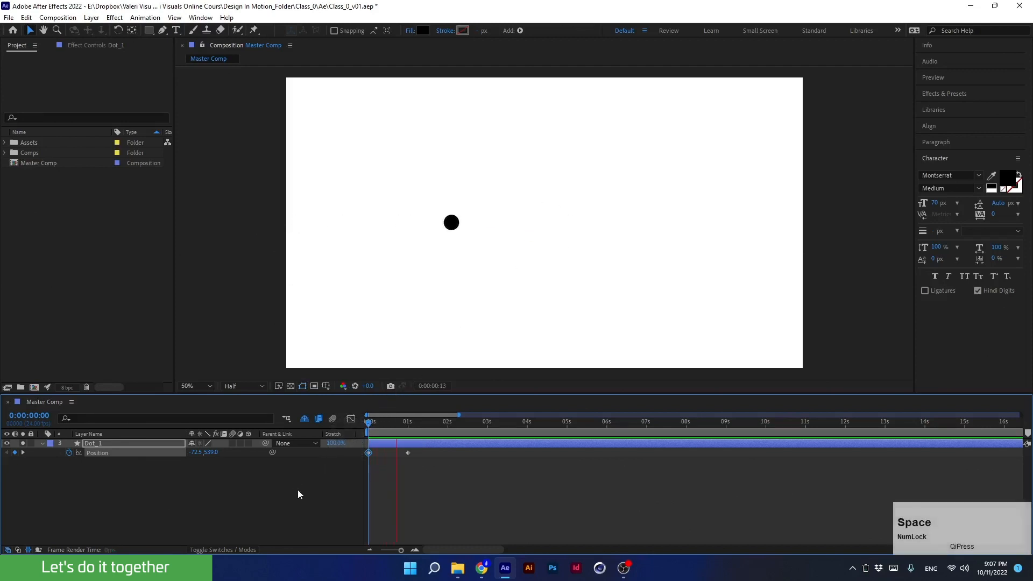
{"action": "key", "text": "space"}
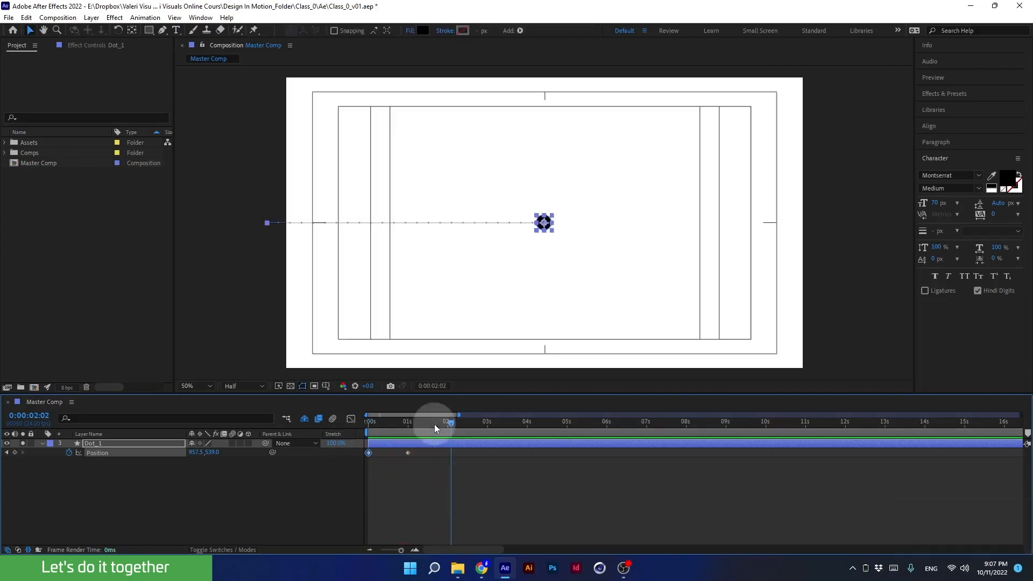
{"action": "left_click_drag", "start_coordinate": [434, 424], "coordinate": [354, 454]}
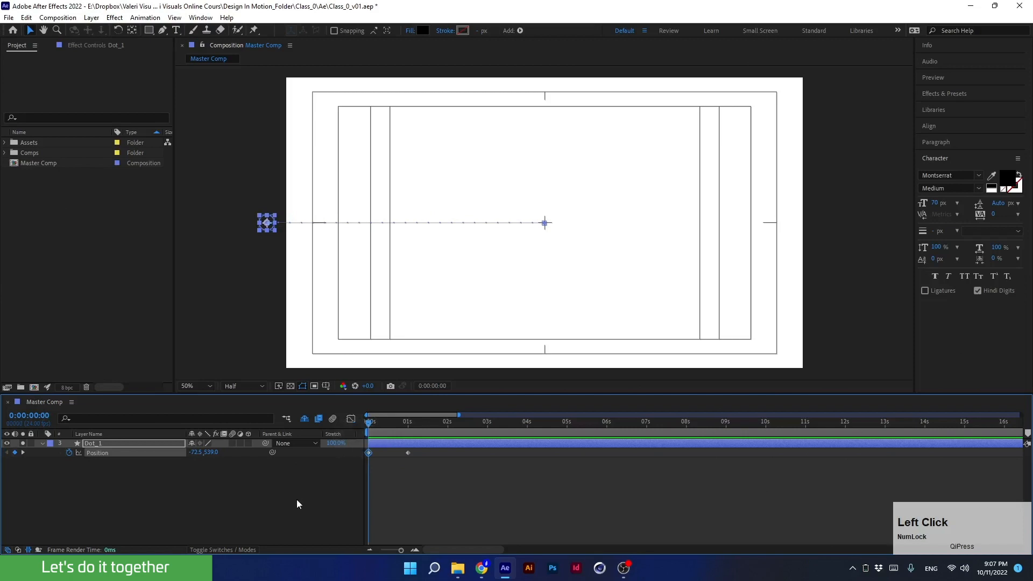
Step: Hide the title/action-safe guides, enlarge the Master Comp view to 100% around Dot_1's motion path, and select the first Position keyframe
{"action": "key", "text": "apostrophe"}
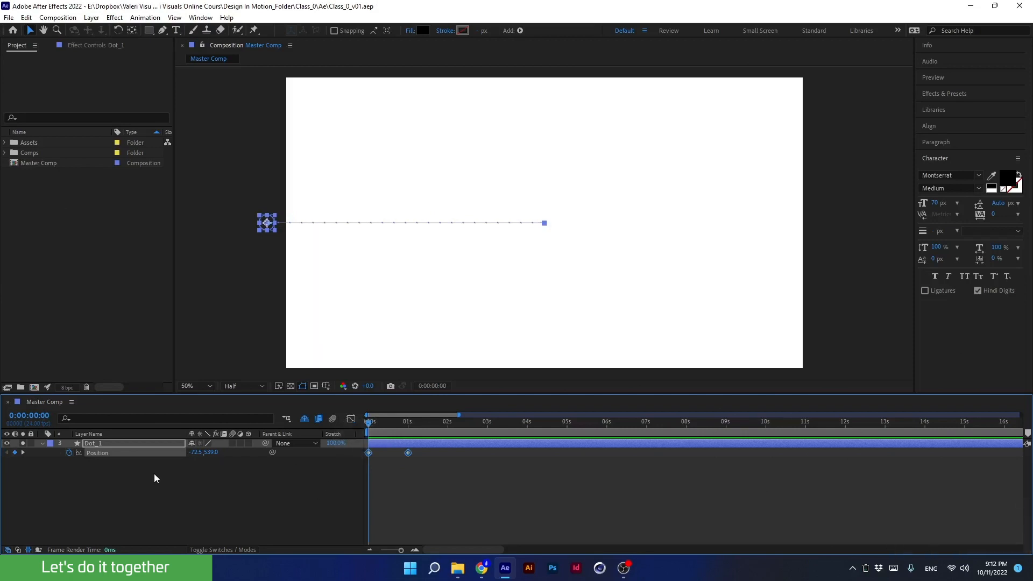
{"action": "scroll", "coordinate": [248, 242], "scroll_direction": "up", "scroll_amount": 2}
{"action": "left_click_drag", "start_coordinate": [249, 242], "coordinate": [485, 242]}
{"action": "left_click", "coordinate": [379, 462]}
{"action": "left_click_drag", "start_coordinate": [380, 462], "coordinate": [356, 450]}
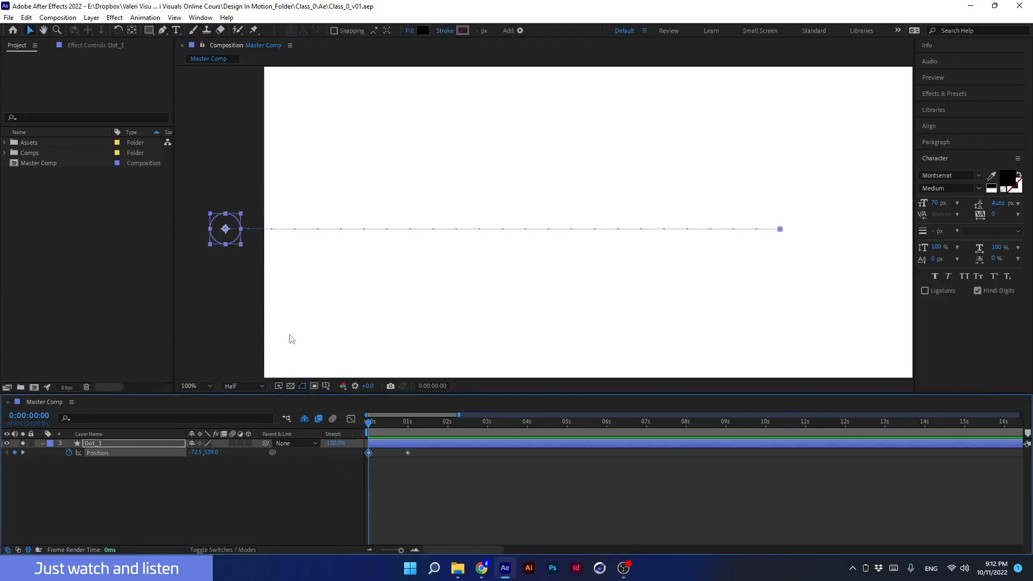
Step: Step frame by frame from Dot_1's first Position keyframe towards the second to examine its in-between positions, then return to 0 seconds
{"action": "left_click_drag", "start_coordinate": [417, 466], "coordinate": [395, 444]}
{"action": "key", "text": "ctrl+Right"}
{"action": "key", "text": "ctrl+Right"}
{"action": "key", "text": "ctrl+Right"}
{"action": "key", "text": "ctrl+Right"}
{"action": "key", "text": "ctrl+Right"}
{"action": "key", "text": "ctrl+Right"}
{"action": "key", "text": "ctrl+Right"}
{"action": "key", "text": "ctrl+Right"}
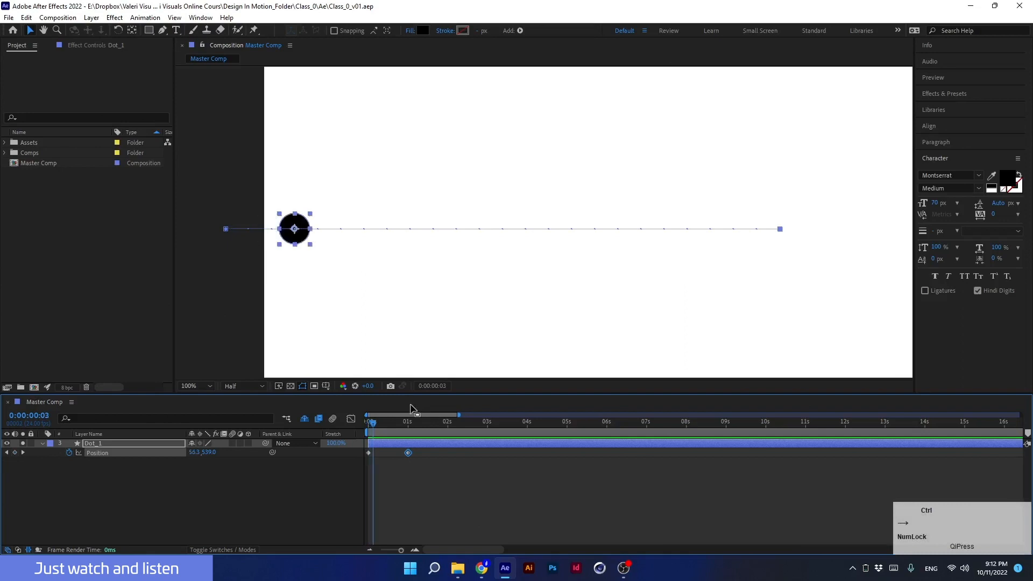
{"action": "key", "text": "ctrl+Right"}
{"action": "key", "text": "ctrl+Right"}
{"action": "key", "text": "ctrl+Right"}
{"action": "key", "text": "ctrl+Right"}
{"action": "key", "text": "ctrl+Right"}
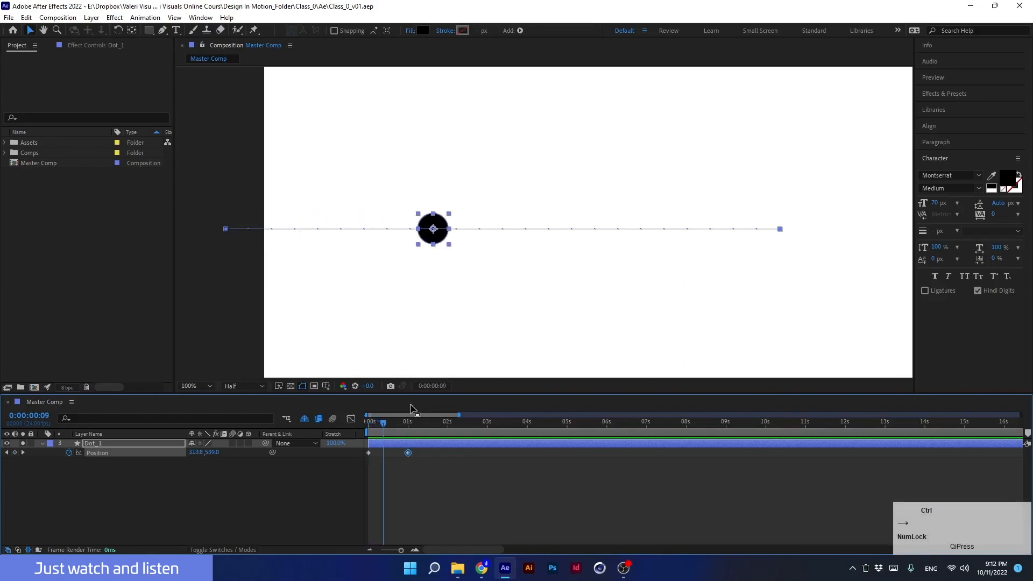
{"action": "key", "text": "ctrl+Right"}
{"action": "key", "text": "ctrl+Right"}
{"action": "key", "text": "ctrl+Right"}
{"action": "key", "text": "ctrl+Right"}
{"action": "key", "text": "ctrl+Right"}
{"action": "key", "text": "ctrl+Right"}
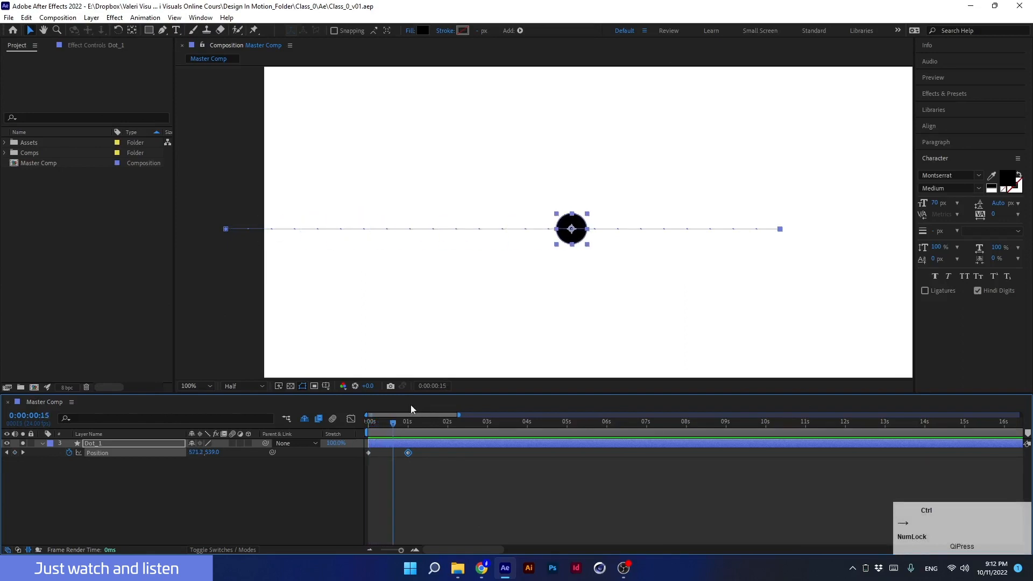
{"action": "key", "text": "ctrl+Right"}
{"action": "key", "text": "ctrl+Right"}
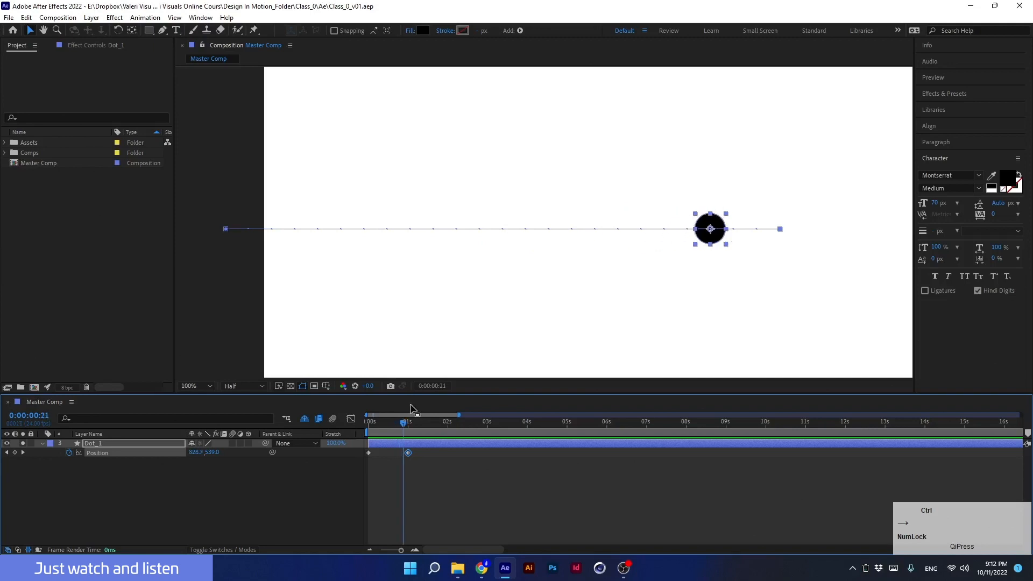
{"action": "key", "text": "ctrl+Right"}
{"action": "key", "text": "ctrl+Right"}
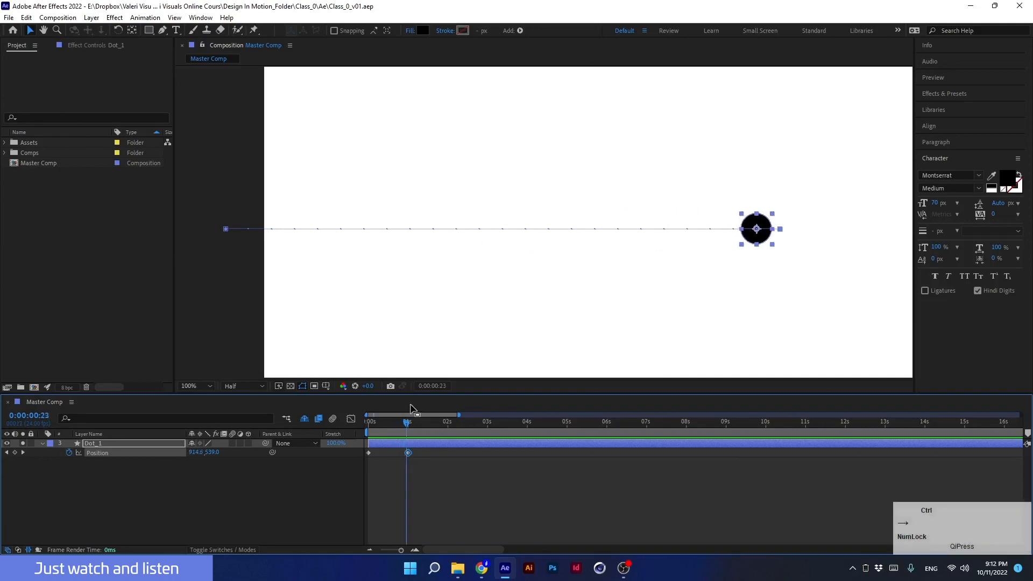
{"action": "left_click_drag", "start_coordinate": [400, 422], "coordinate": [360, 426]}
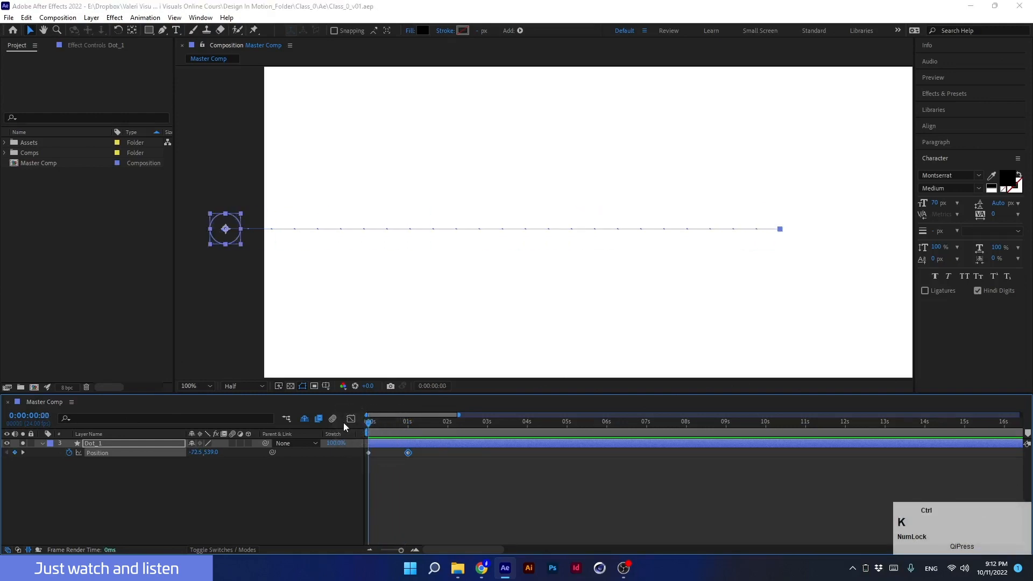
Step: Check Master Comp's frame rate in the composition settings, then scrub through the timeline's first frames and back to 0 seconds
{"action": "key", "text": "ctrl+k"}
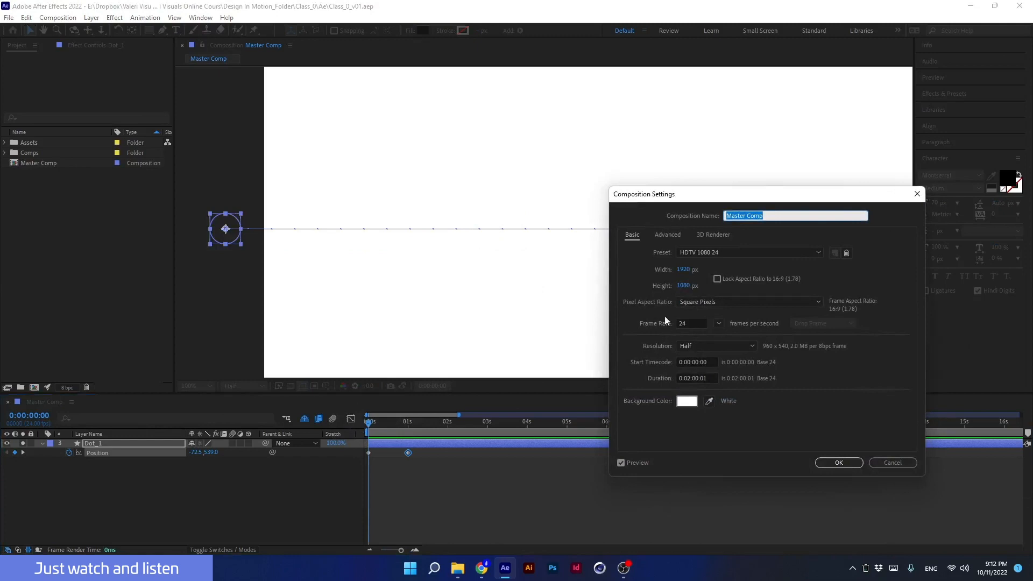
{"action": "left_click", "coordinate": [825, 462]}
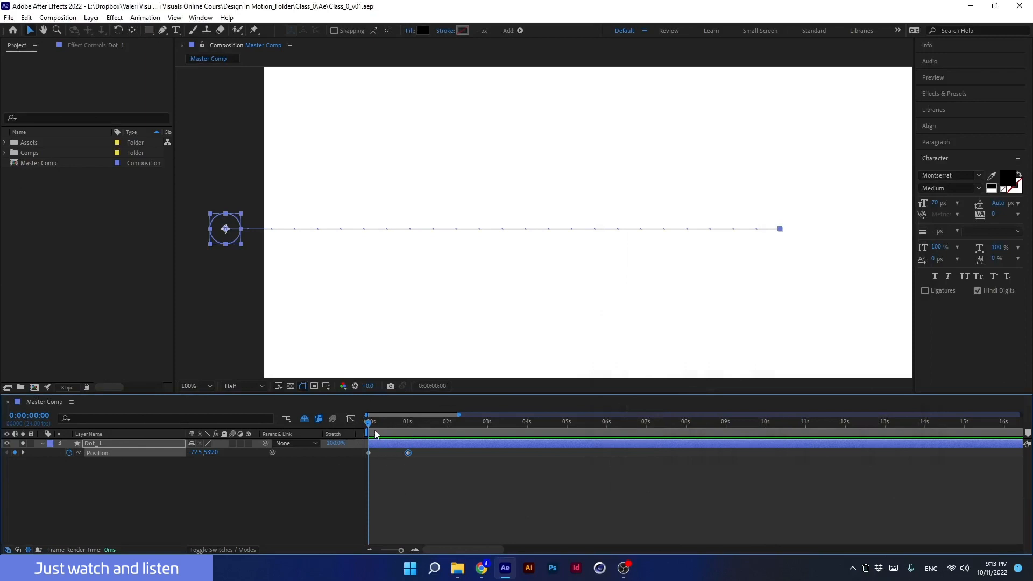
{"action": "mouse_move", "coordinate": [372, 427]}
{"action": "left_mouse_down"}
{"action": "mouse_move", "coordinate": [408, 431]}
{"action": "mouse_move", "coordinate": [357, 430]}
{"action": "left_mouse_up"}
{"action": "mouse_move", "coordinate": [373, 421]}
{"action": "left_mouse_down"}
{"action": "mouse_move", "coordinate": [410, 424]}
{"action": "mouse_move", "coordinate": [367, 422]}
{"action": "left_mouse_up"}
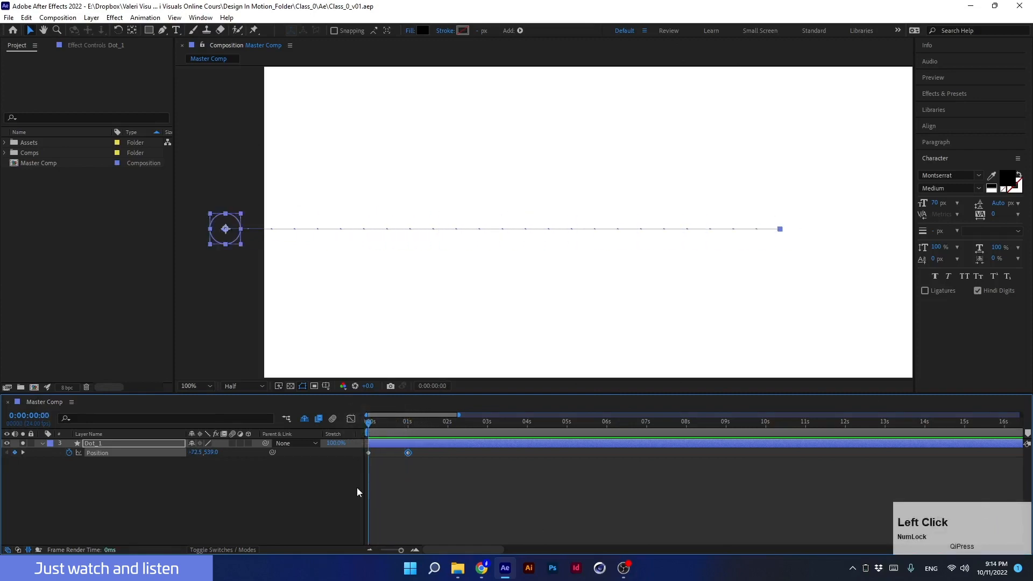
Step: Play Dot_1's movement briefly, then bring the playhead back to 0 seconds
{"action": "key", "text": "space"}
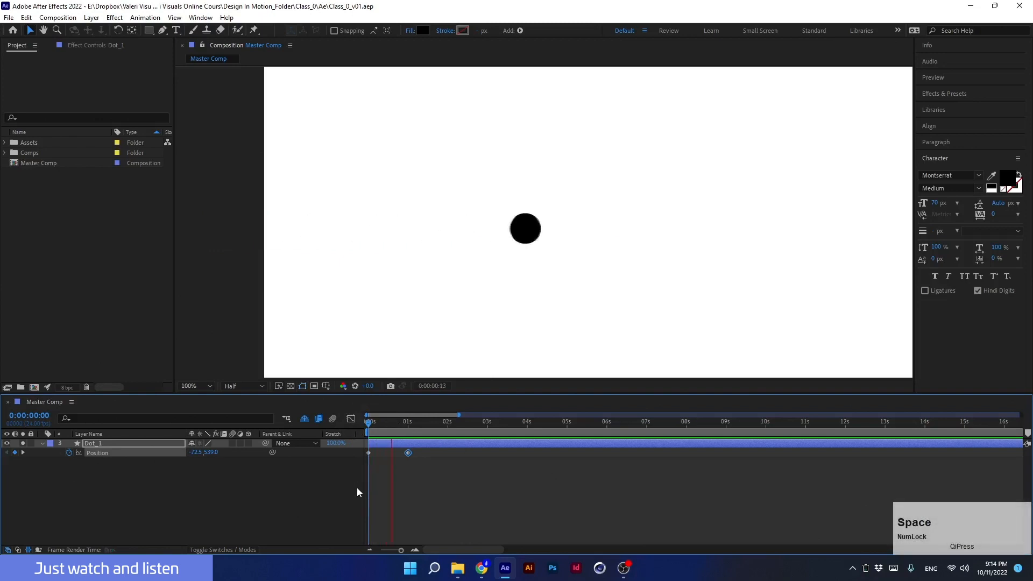
{"action": "key", "text": "space"}
{"action": "left_click_drag", "start_coordinate": [398, 427], "coordinate": [369, 425]}
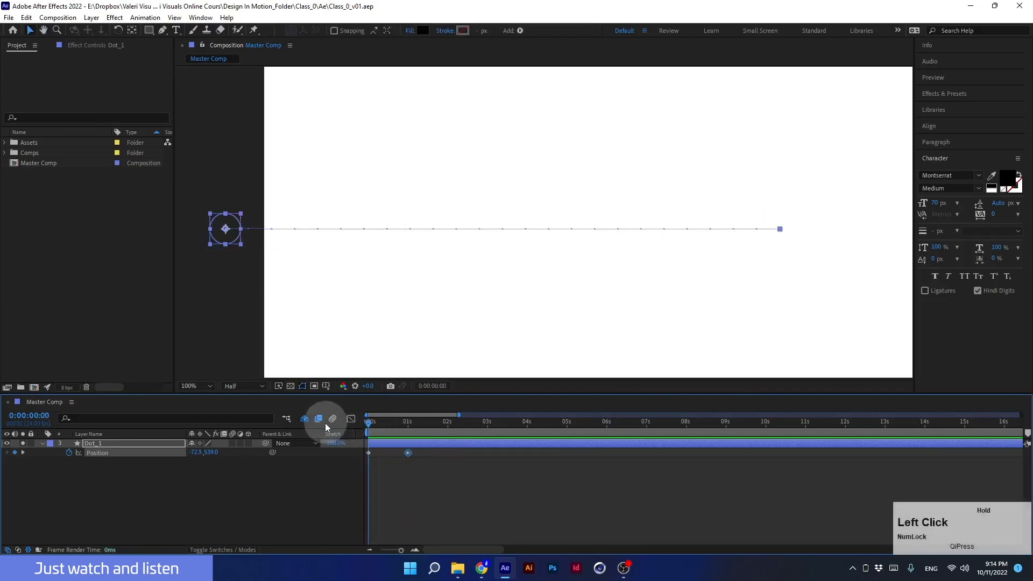
Step: Set the composition viewer's preview resolution to Full
{"action": "left_click", "coordinate": [244, 384]}
{"action": "left_click", "coordinate": [241, 411]}
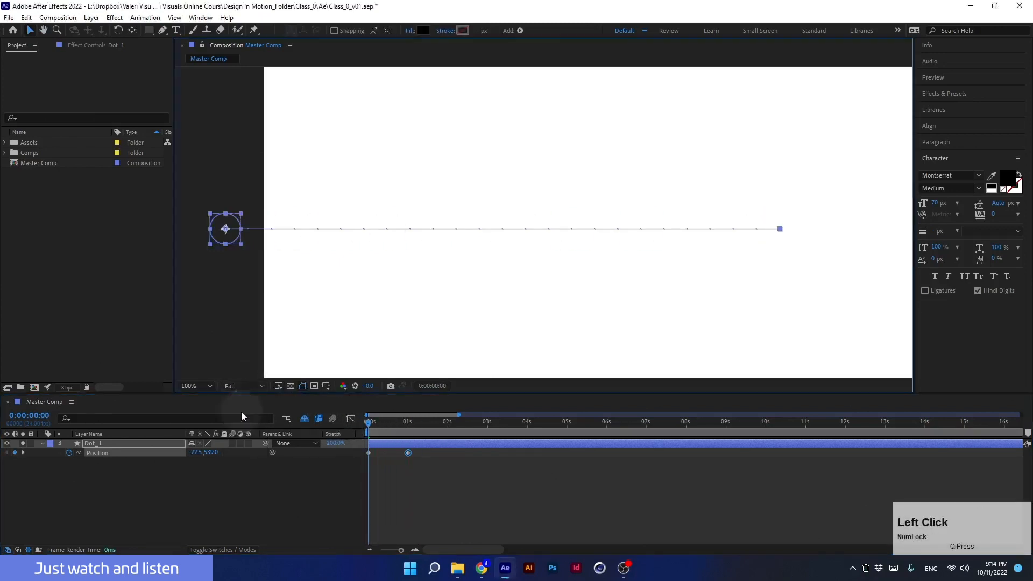
{"action": "left_click", "coordinate": [389, 474]}
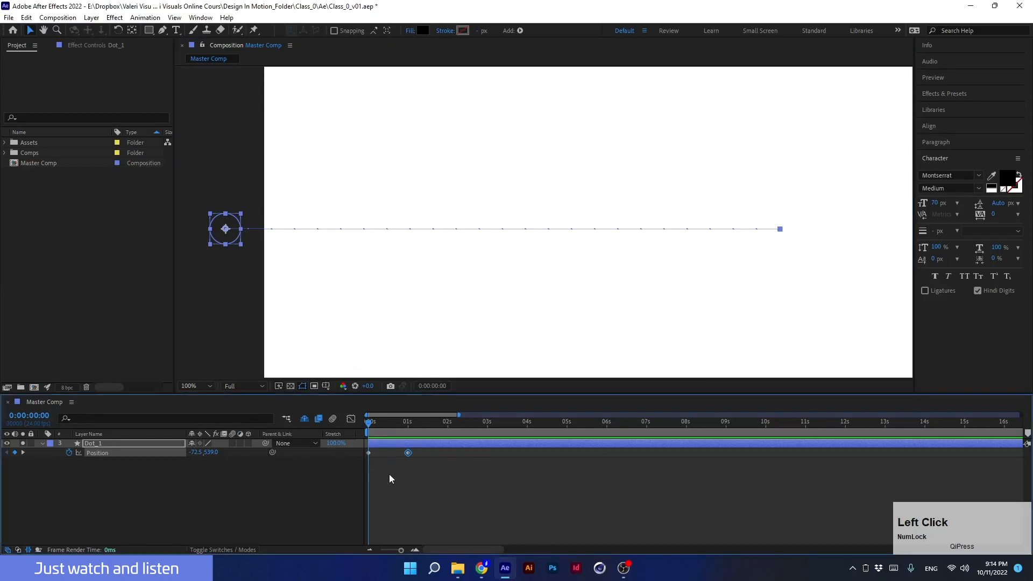
Step: Shift both Dot_1 Position keyframes to start at 4 seconds, preview the delayed movement, and place the playhead on the first keyframe
{"action": "left_click_drag", "start_coordinate": [413, 467], "coordinate": [536, 455]}
{"action": "left_click", "coordinate": [499, 479]}
{"action": "key", "text": "space"}
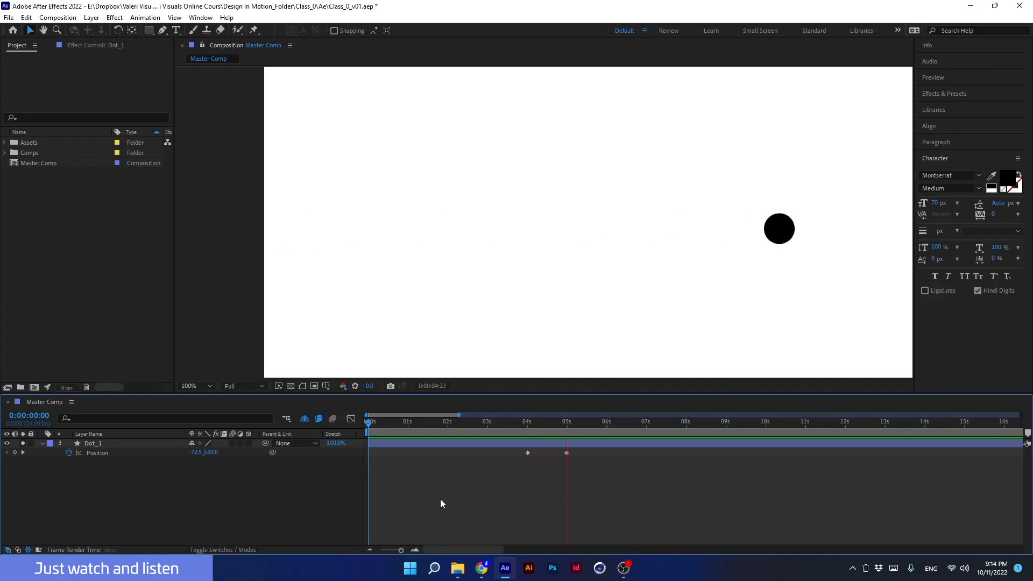
{"action": "key", "text": "space"}
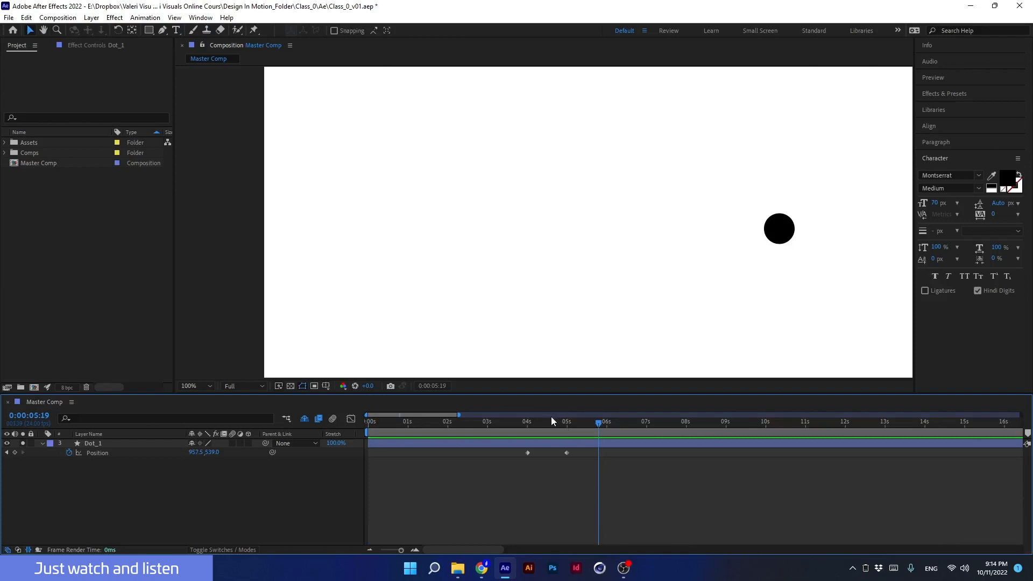
{"action": "left_click_drag", "start_coordinate": [543, 428], "coordinate": [509, 443]}
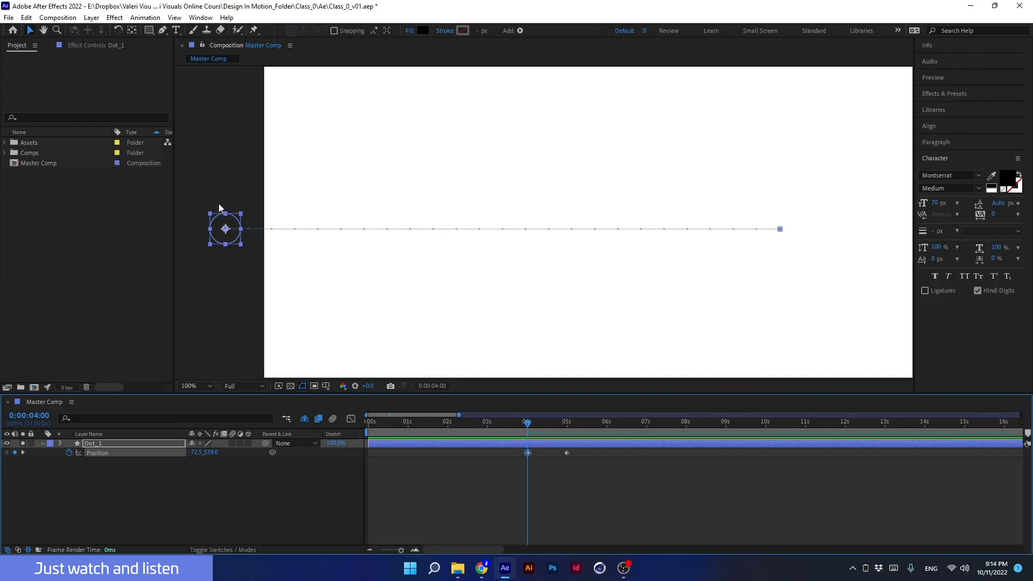
Step: Shift both Dot_1 Position keyframes together so the first one sits at 0:00:06:01
{"action": "left_click_drag", "start_coordinate": [487, 451], "coordinate": [588, 469]}
{"action": "left_click_drag", "start_coordinate": [528, 452], "coordinate": [609, 454]}
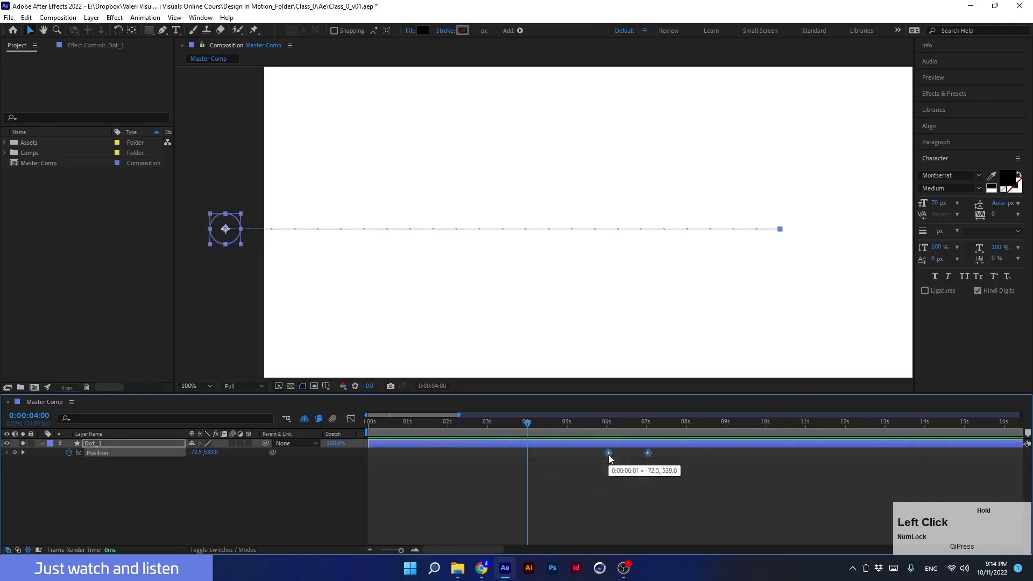
{"action": "left_click", "coordinate": [604, 465]}
{"action": "left_click", "coordinate": [601, 452]}
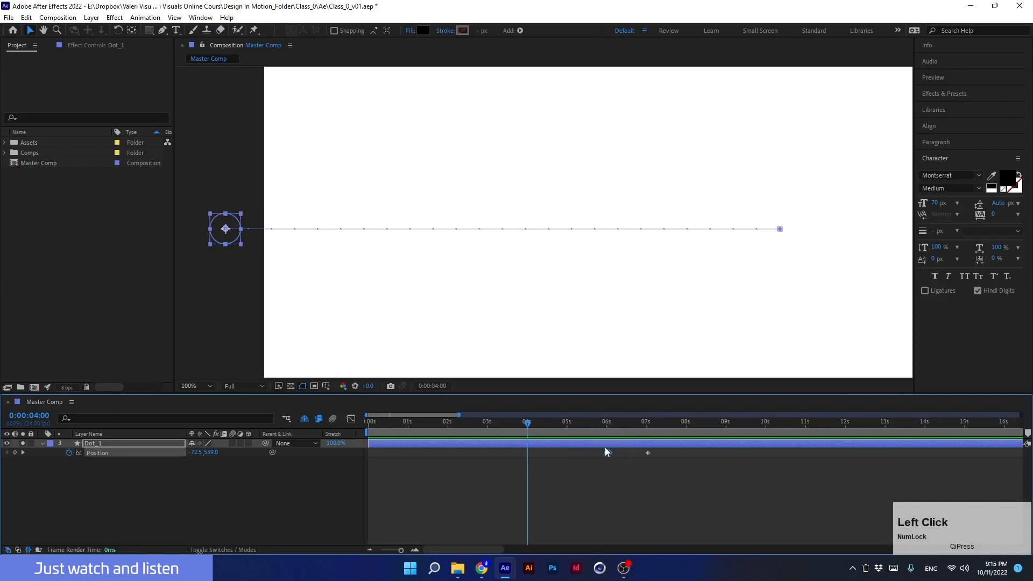
Step: Preview the delayed movement from 0 seconds, then inspect Dot_1's position at its first and last keyframes
{"action": "left_click_drag", "start_coordinate": [598, 425], "coordinate": [346, 428]}
{"action": "key", "text": "space"}
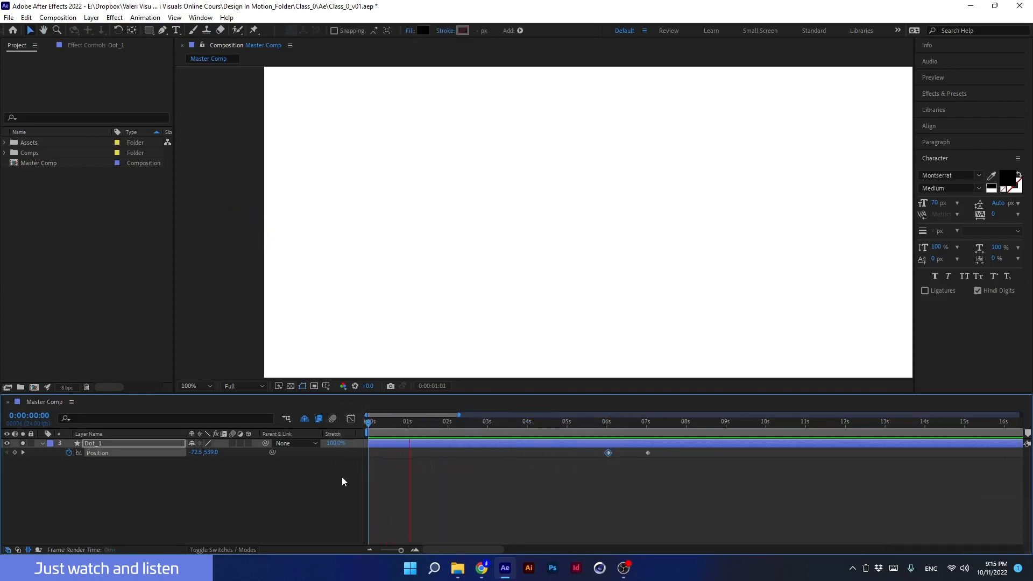
{"action": "key", "text": "space"}
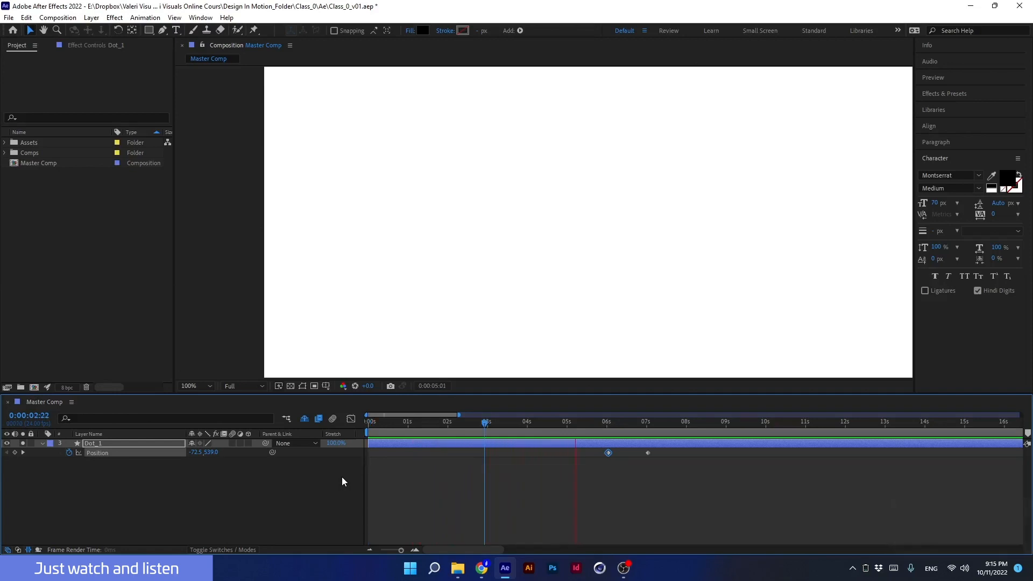
{"action": "key", "text": "space"}
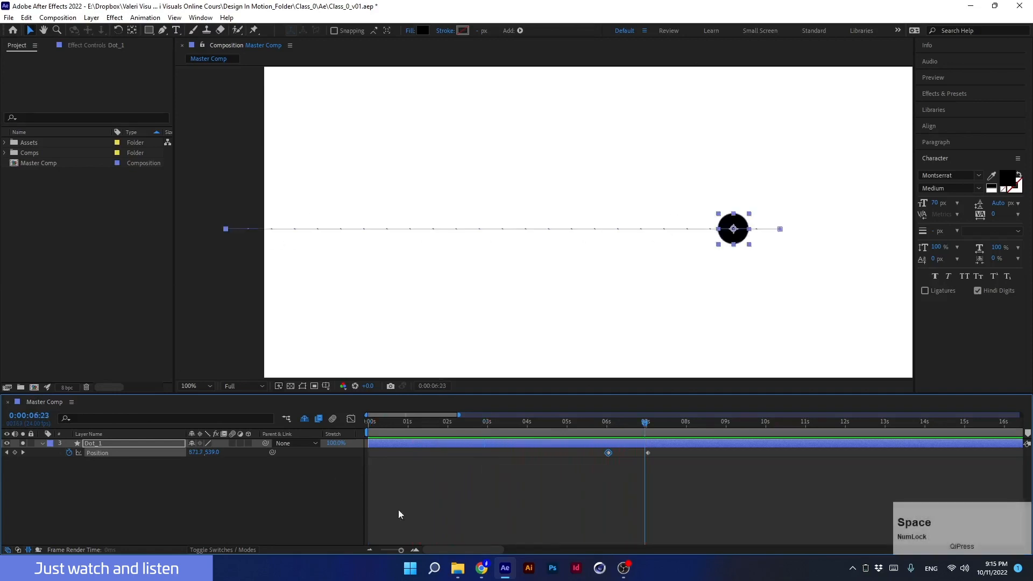
{"action": "left_click_drag", "start_coordinate": [618, 425], "coordinate": [602, 444]}
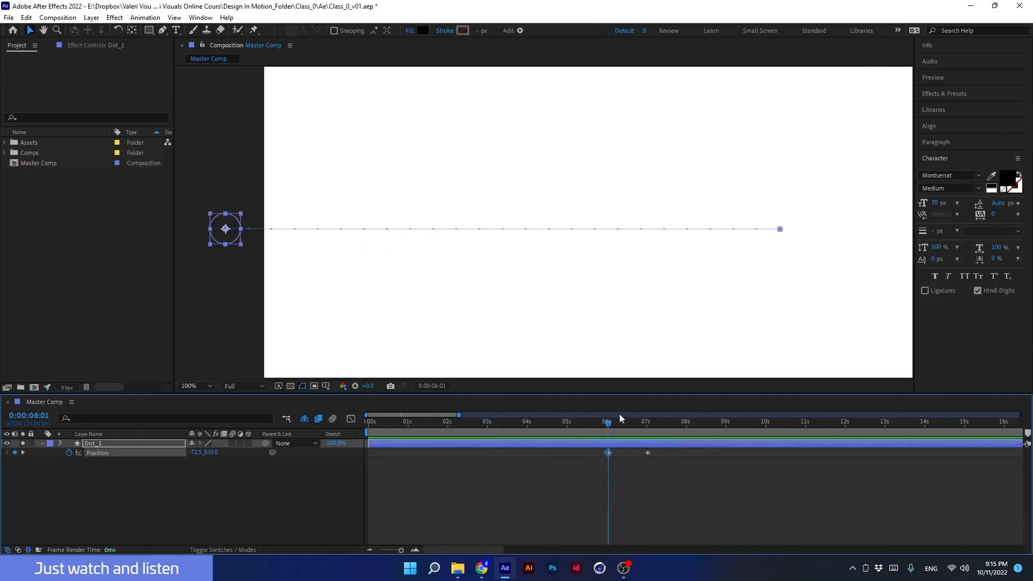
{"action": "left_click", "coordinate": [648, 453]}
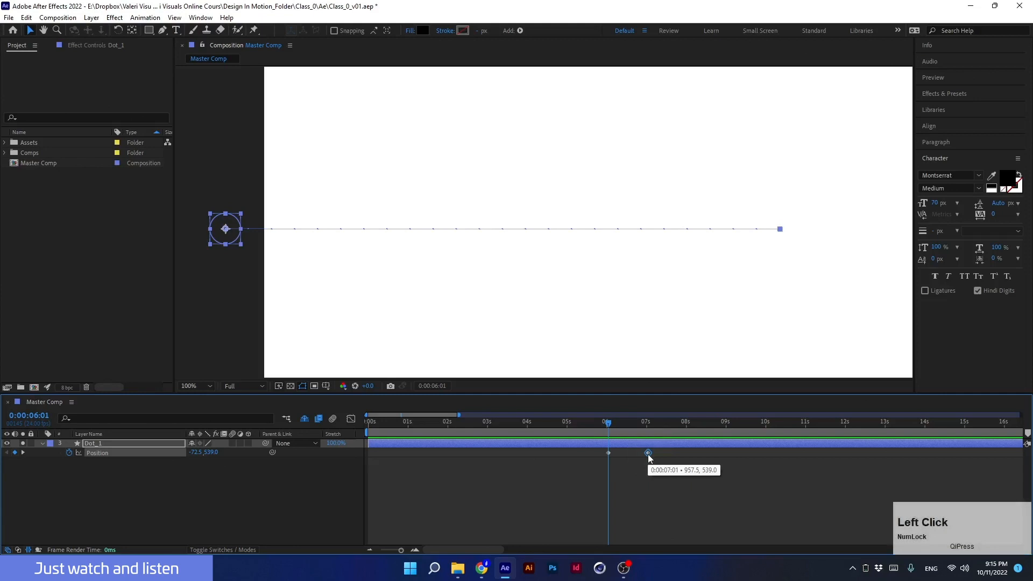
{"action": "left_click_drag", "start_coordinate": [611, 423], "coordinate": [649, 437]}
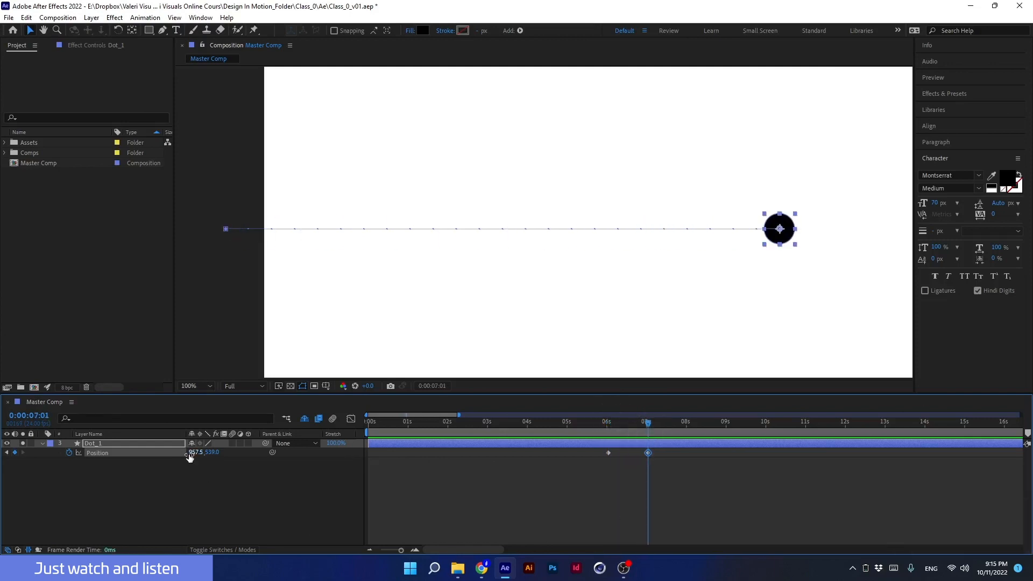
Step: Move both Dot_1 Position keyframes back so the first is at 0 seconds and the second at 1 second, then play the animation
{"action": "left_click", "coordinate": [630, 425]}
{"action": "key", "text": "j"}
{"action": "left_click_drag", "start_coordinate": [665, 478], "coordinate": [370, 462]}
{"action": "left_click_drag", "start_coordinate": [427, 425], "coordinate": [363, 440]}
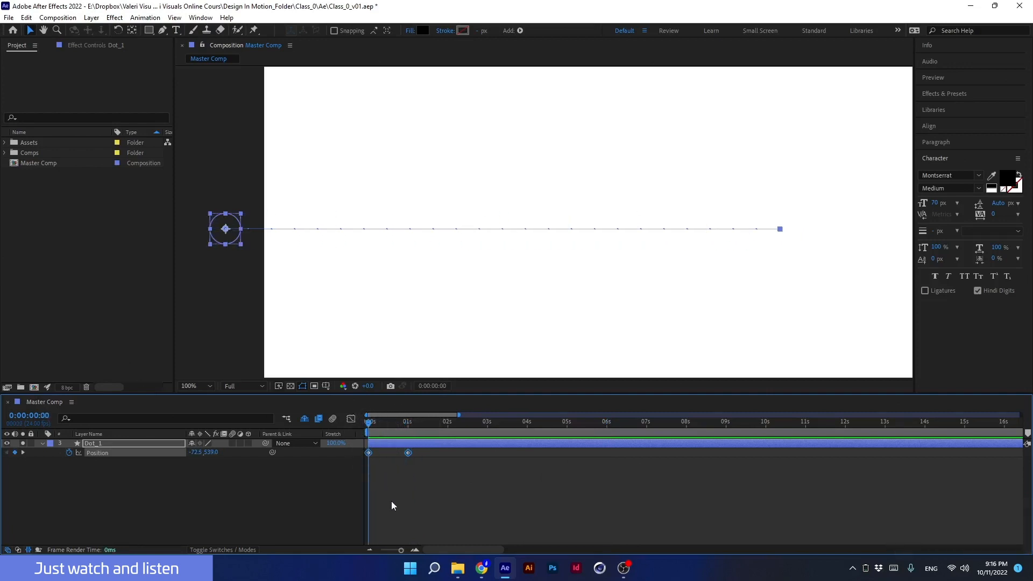
{"action": "key", "text": "space"}
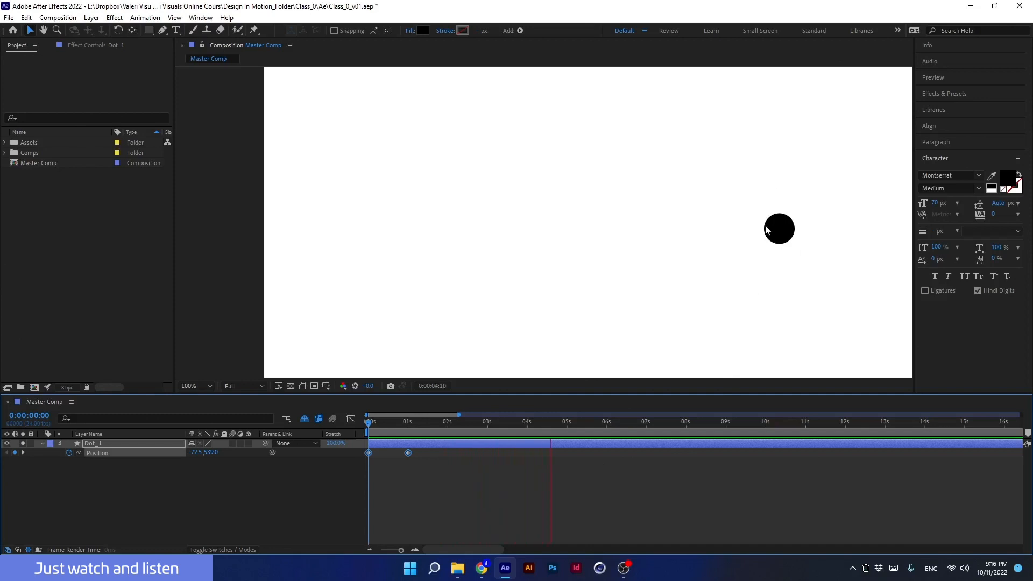
Step: Stop playback, replay Dot_1's one-second movement from 0 seconds, and return the playhead to 0 seconds
{"action": "key", "text": "space"}
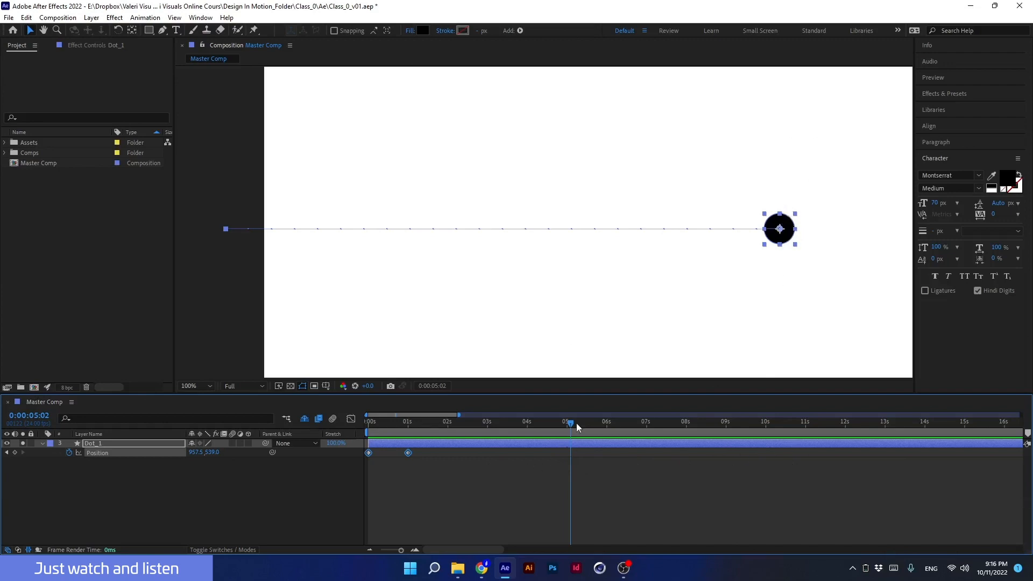
{"action": "left_click_drag", "start_coordinate": [569, 422], "coordinate": [354, 461]}
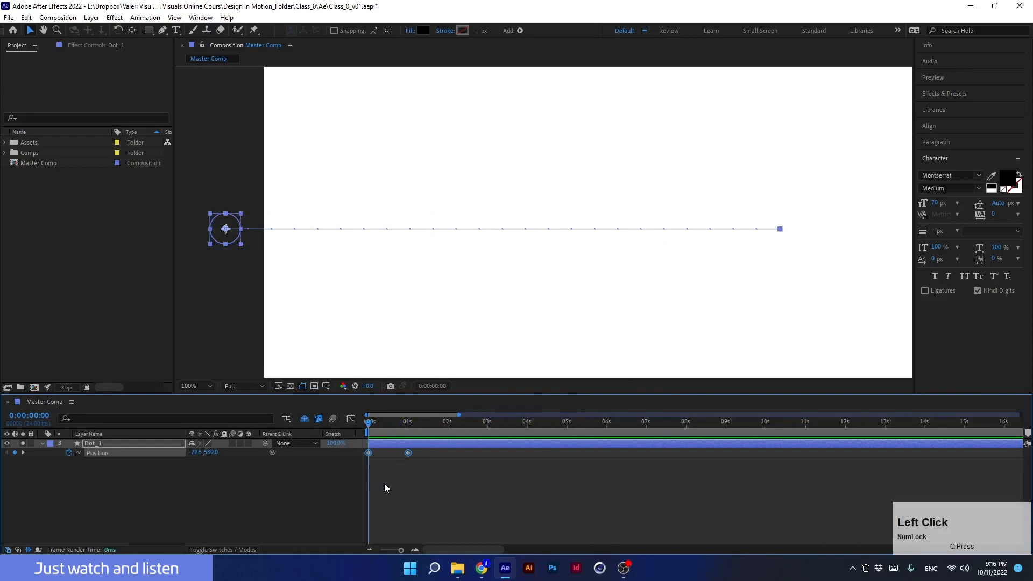
{"action": "left_click", "coordinate": [374, 461]}
{"action": "left_click", "coordinate": [368, 453]}
{"action": "left_click", "coordinate": [408, 452]}
{"action": "key", "text": "space"}
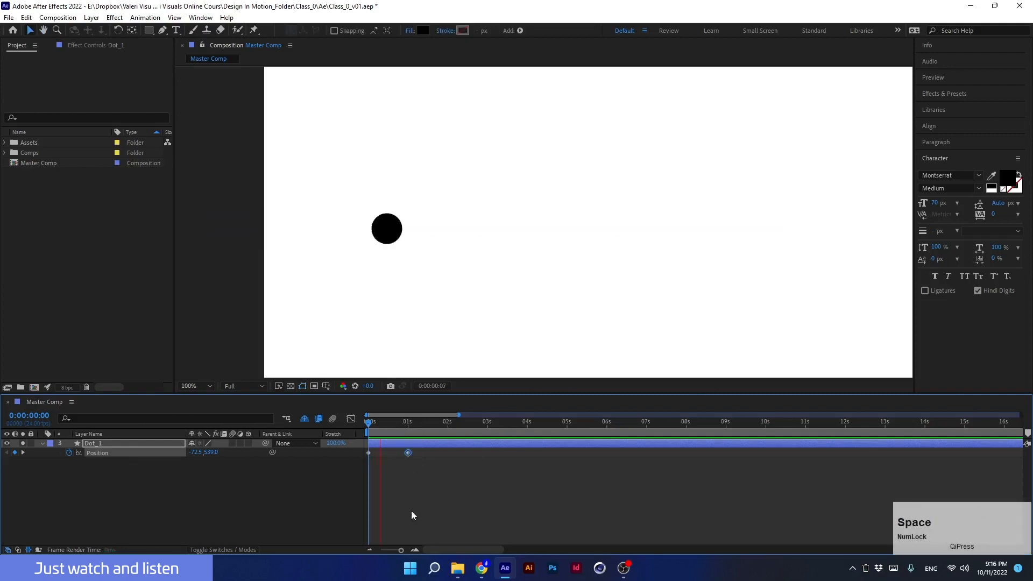
{"action": "left_click", "coordinate": [389, 429]}
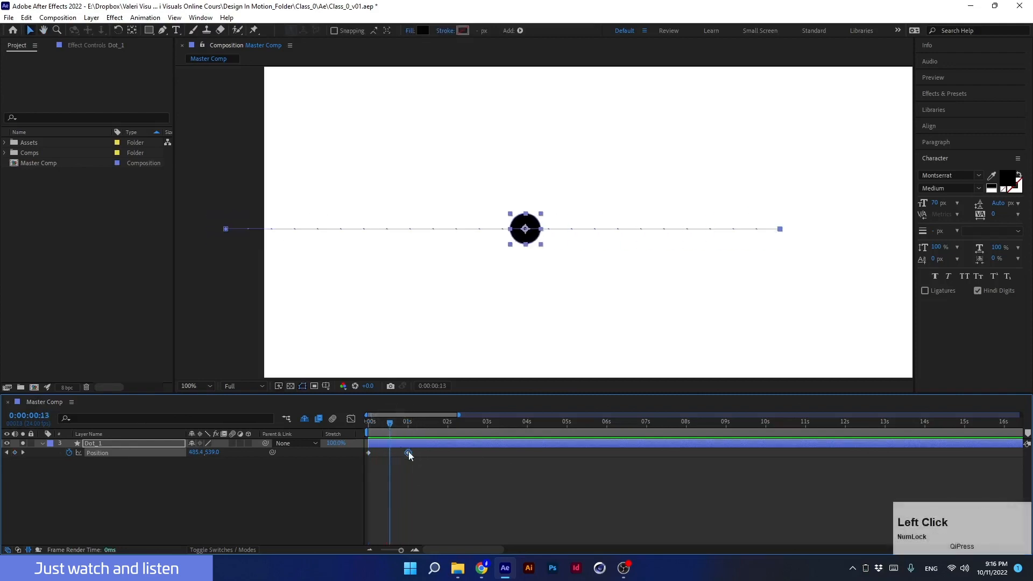
{"action": "left_click_drag", "start_coordinate": [390, 426], "coordinate": [368, 425]}
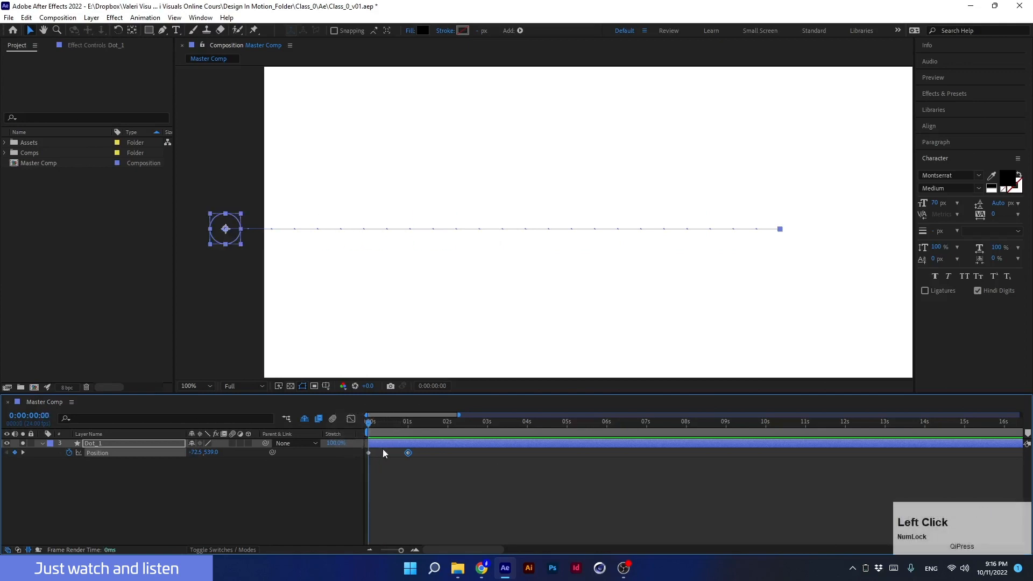
Step: Move Dot_1's second Position keyframe to 4 seconds and preview the longer movement from 0 seconds
{"action": "left_click_drag", "start_coordinate": [408, 453], "coordinate": [489, 457]}
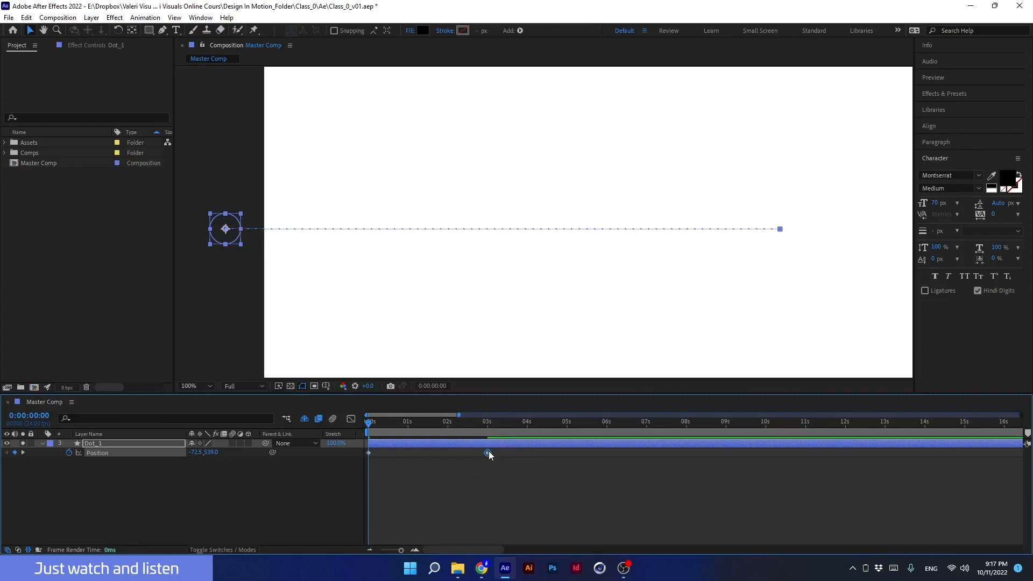
{"action": "left_click_drag", "start_coordinate": [488, 454], "coordinate": [525, 451]}
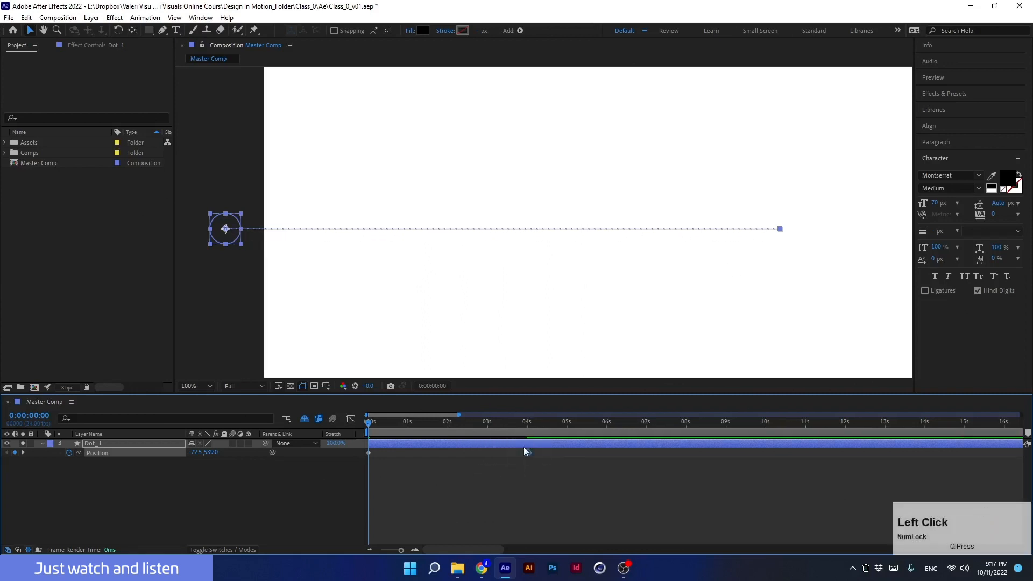
{"action": "left_click", "coordinate": [366, 423]}
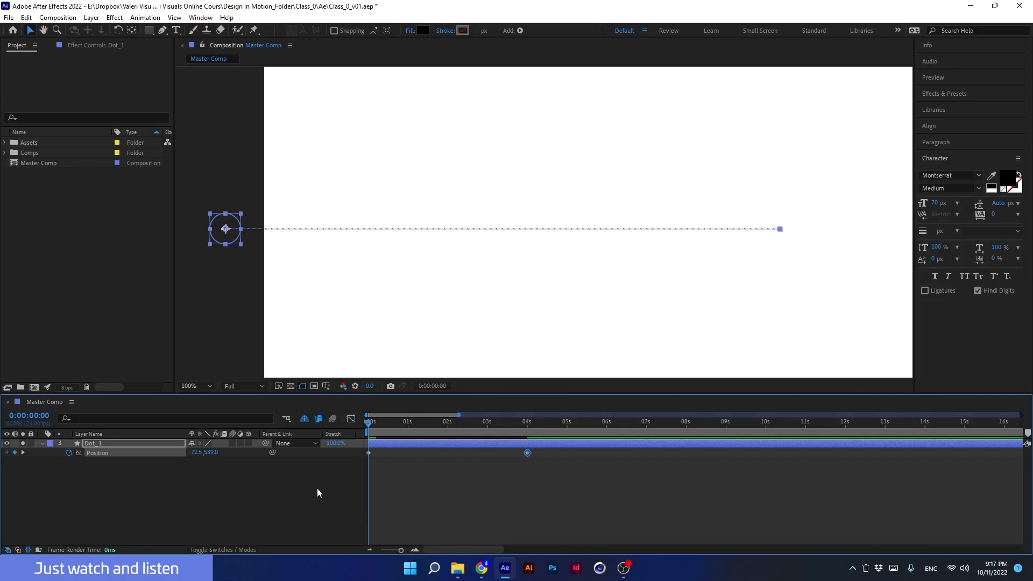
{"action": "key", "text": "space"}
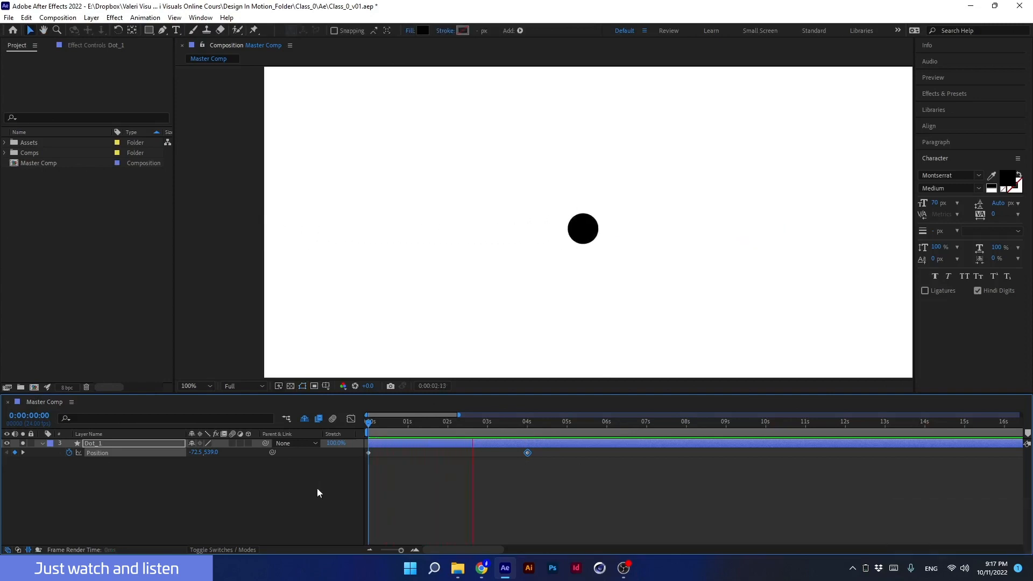
{"action": "key", "text": "space"}
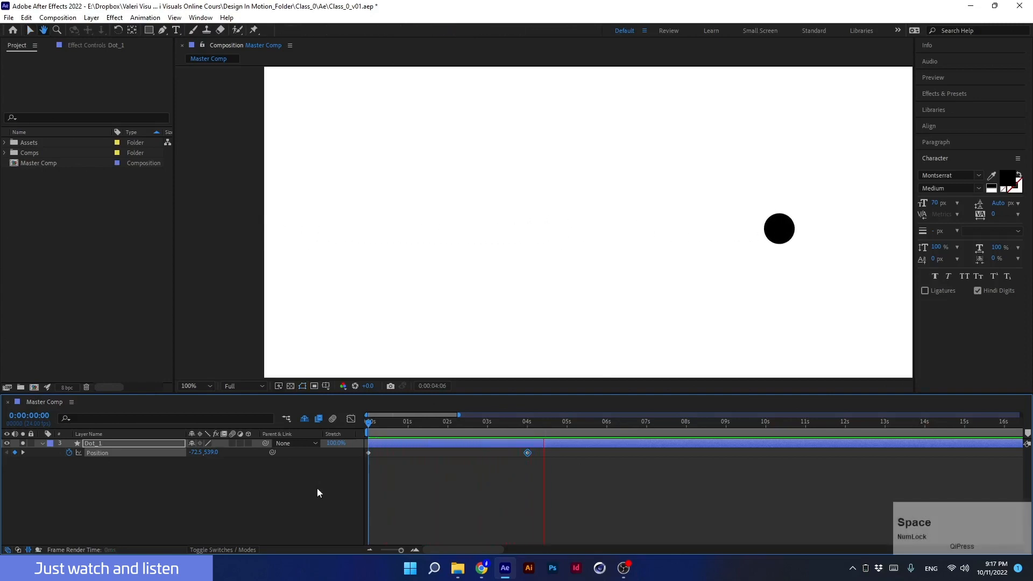
Step: Move Dot_1's second Position keyframe to 10 seconds and preview the movement from 0 seconds
{"action": "left_click_drag", "start_coordinate": [525, 421], "coordinate": [766, 437]}
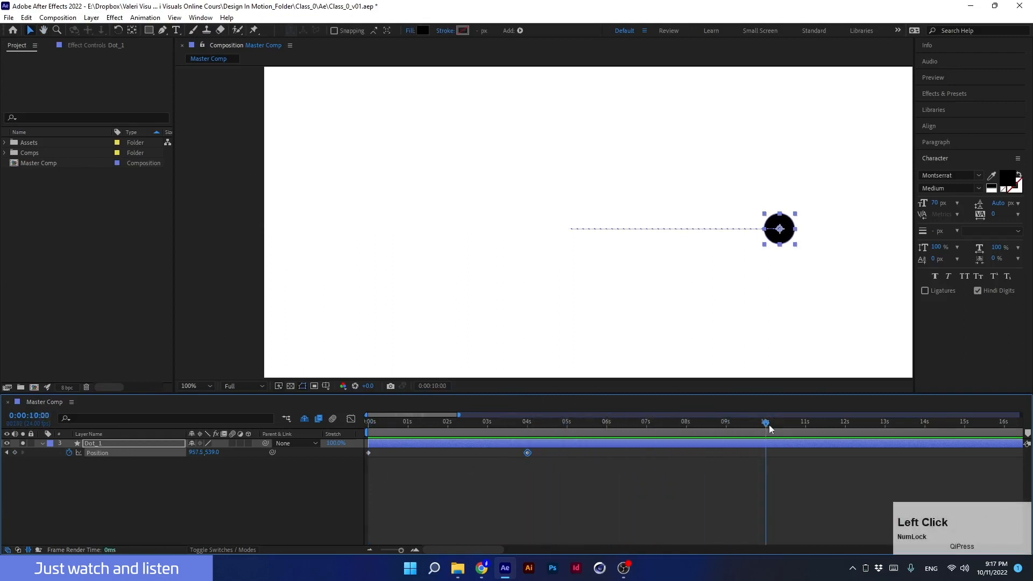
{"action": "left_click_drag", "start_coordinate": [528, 453], "coordinate": [283, 499]}
{"action": "key", "text": "space"}
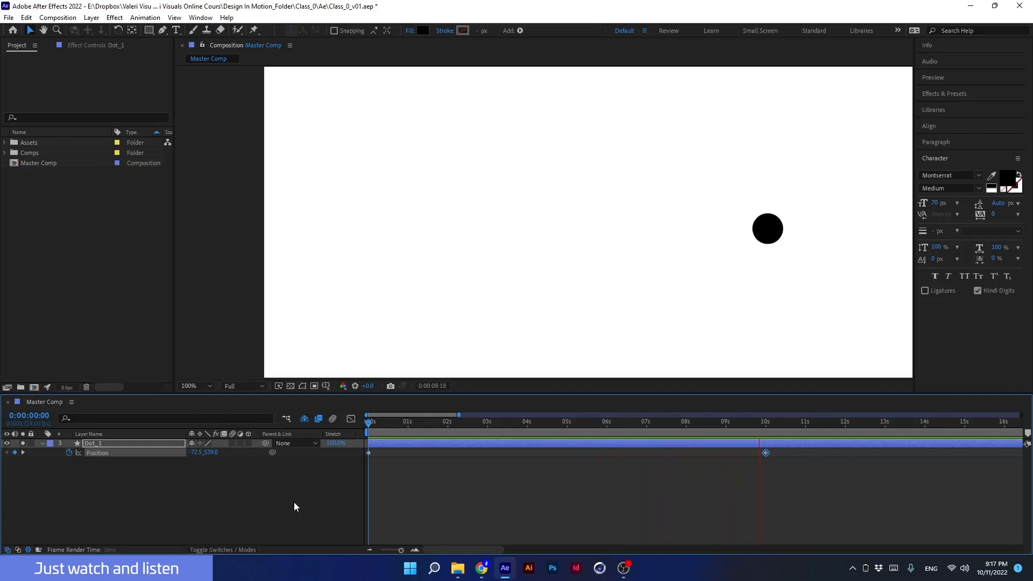
{"action": "key", "text": "space"}
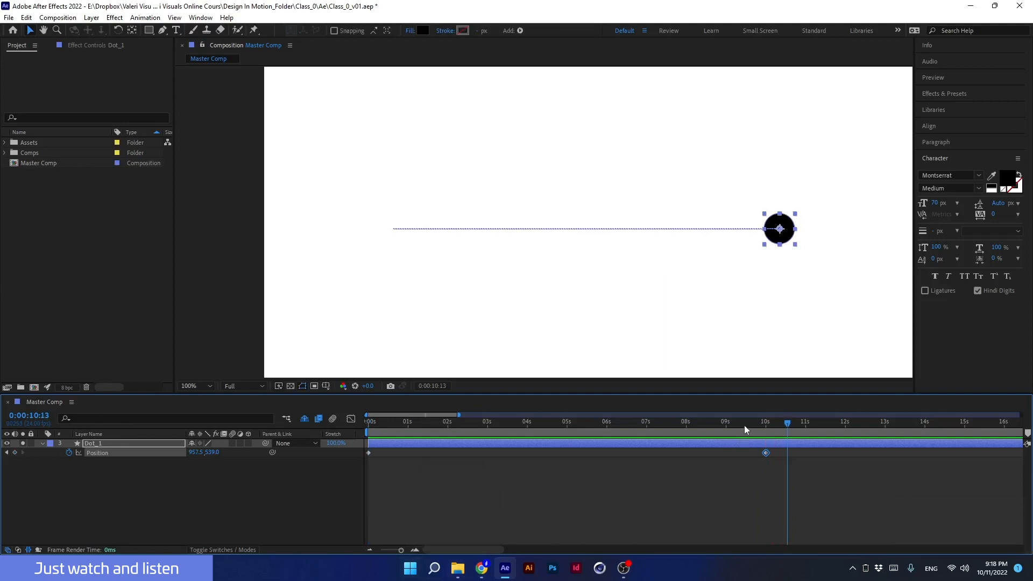
{"action": "left_click_drag", "start_coordinate": [744, 425], "coordinate": [704, 424]}
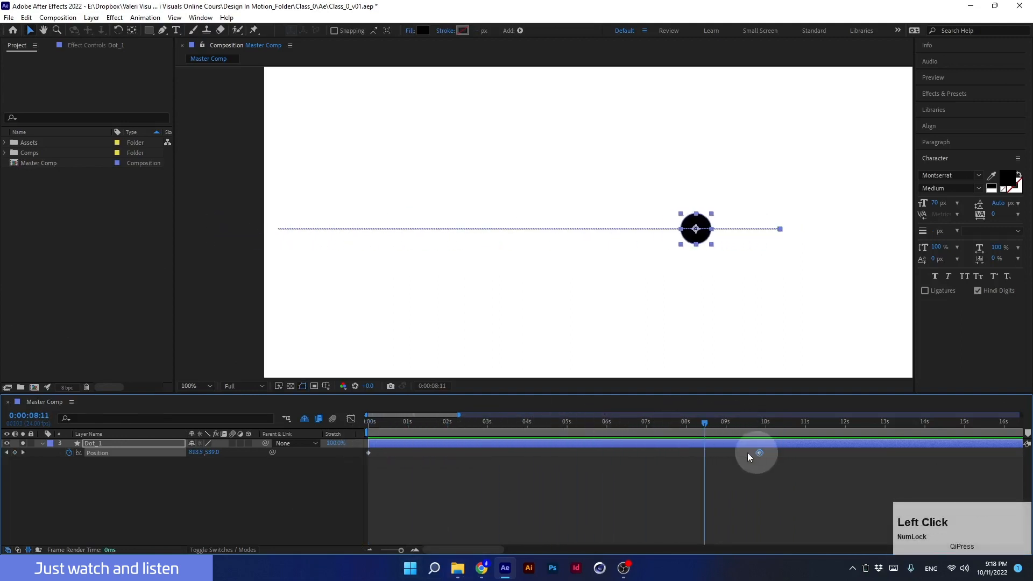
Step: Move Dot_1's second Position keyframe back to 1 second, preview the movement, and return the playhead to 0 seconds
{"action": "left_click_drag", "start_coordinate": [766, 452], "coordinate": [408, 466]}
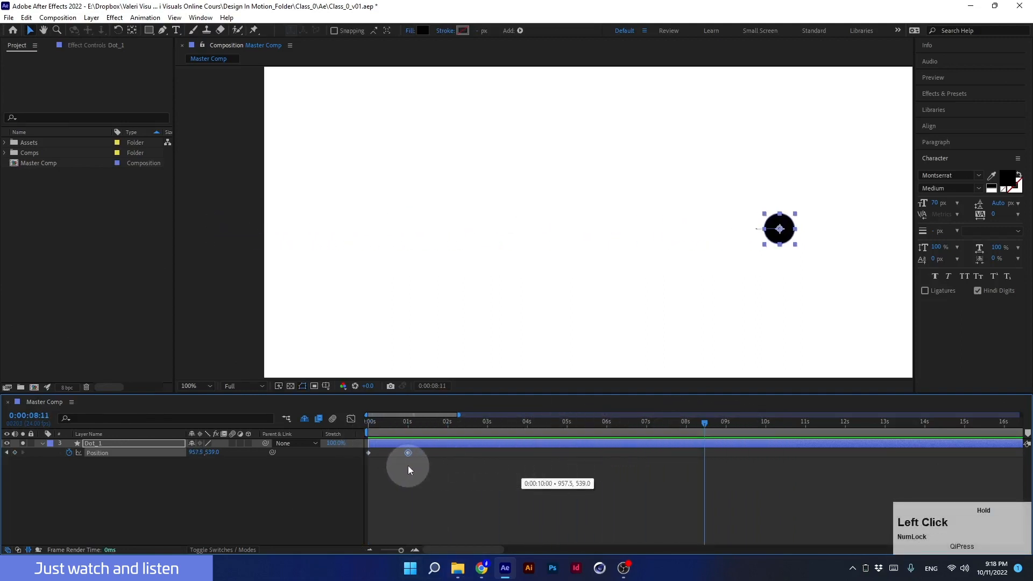
{"action": "left_click", "coordinate": [408, 426]}
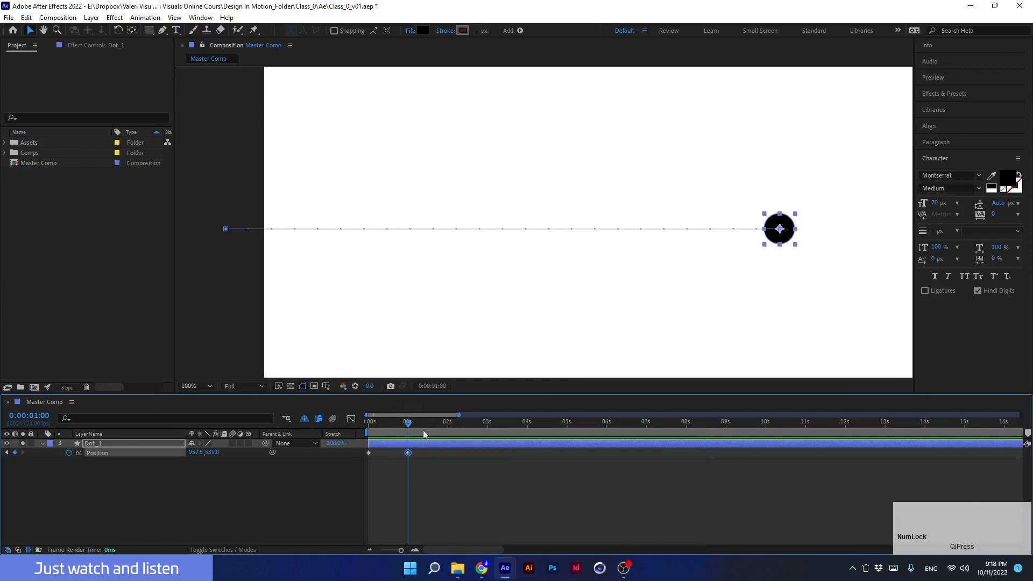
{"action": "left_click_drag", "start_coordinate": [408, 423], "coordinate": [340, 451]}
{"action": "key", "text": "space"}
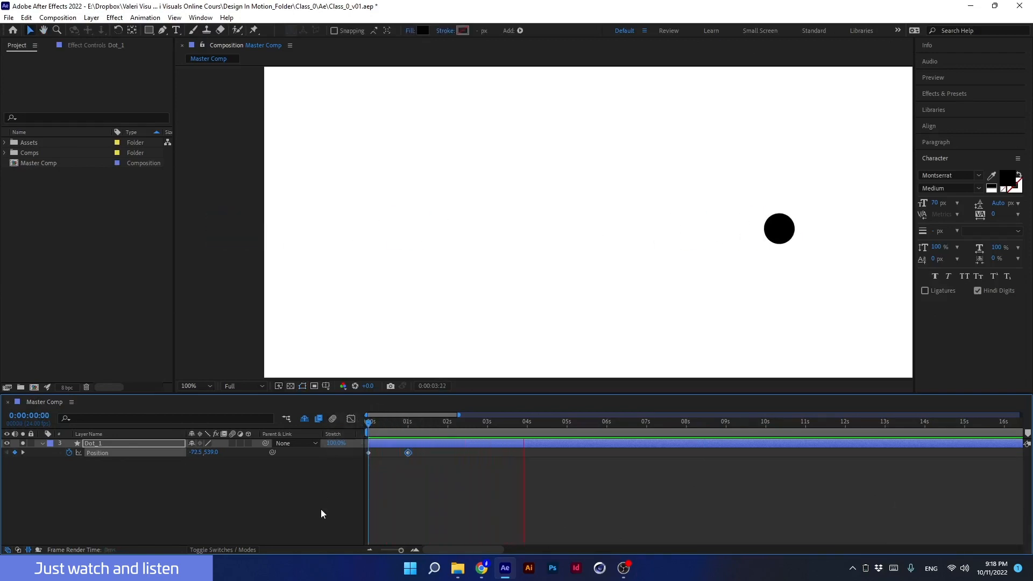
{"action": "key", "text": "space"}
{"action": "left_click_drag", "start_coordinate": [540, 427], "coordinate": [321, 511]}
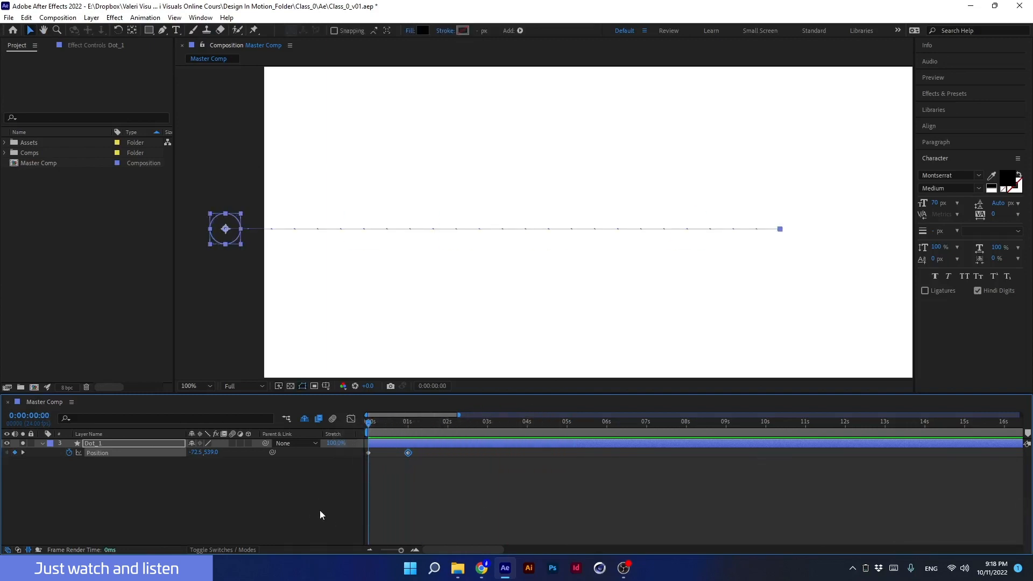
Step: Fit Master Comp to its viewer, enlarge the viewer by shrinking the timeline area, and deselect Dot_1
{"action": "left_click", "coordinate": [208, 386]}
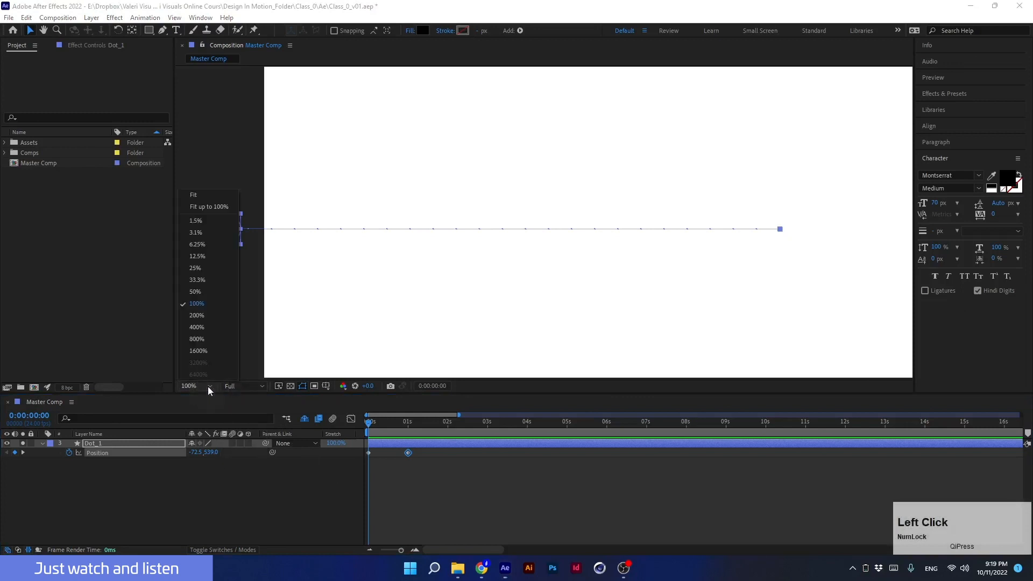
{"action": "left_click", "coordinate": [194, 198]}
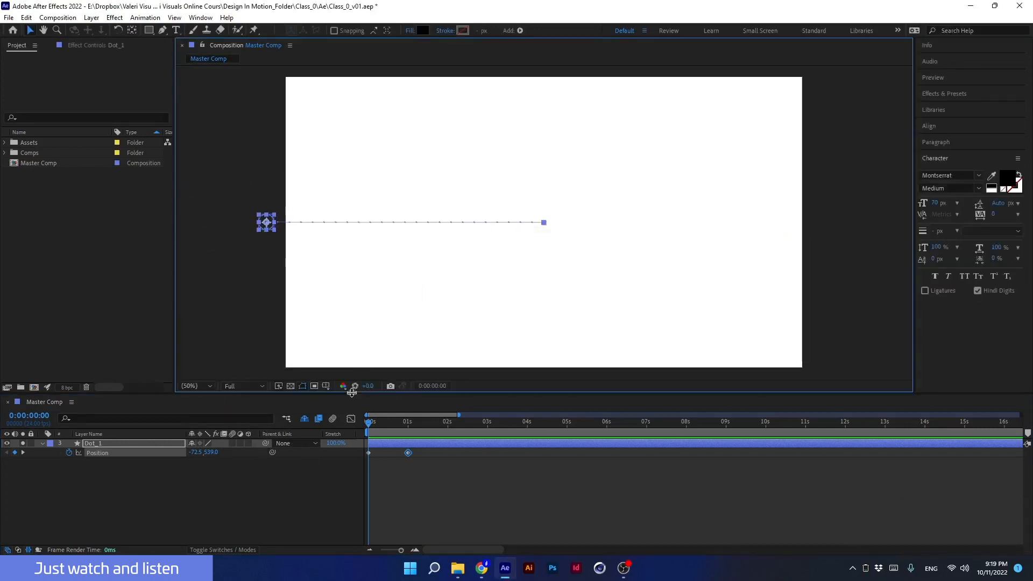
{"action": "left_click_drag", "start_coordinate": [351, 395], "coordinate": [346, 443]}
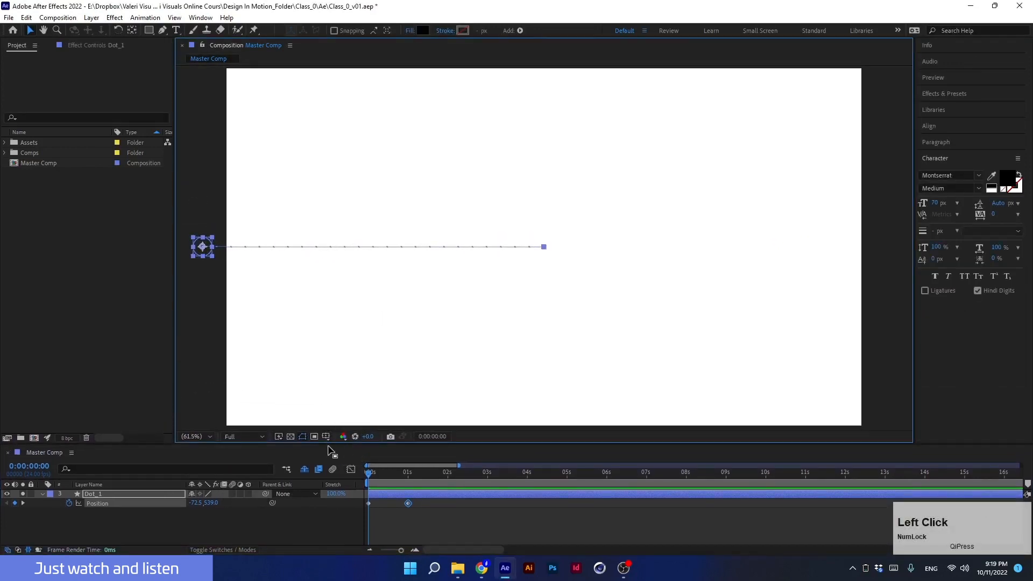
{"action": "left_click", "coordinate": [386, 515]}
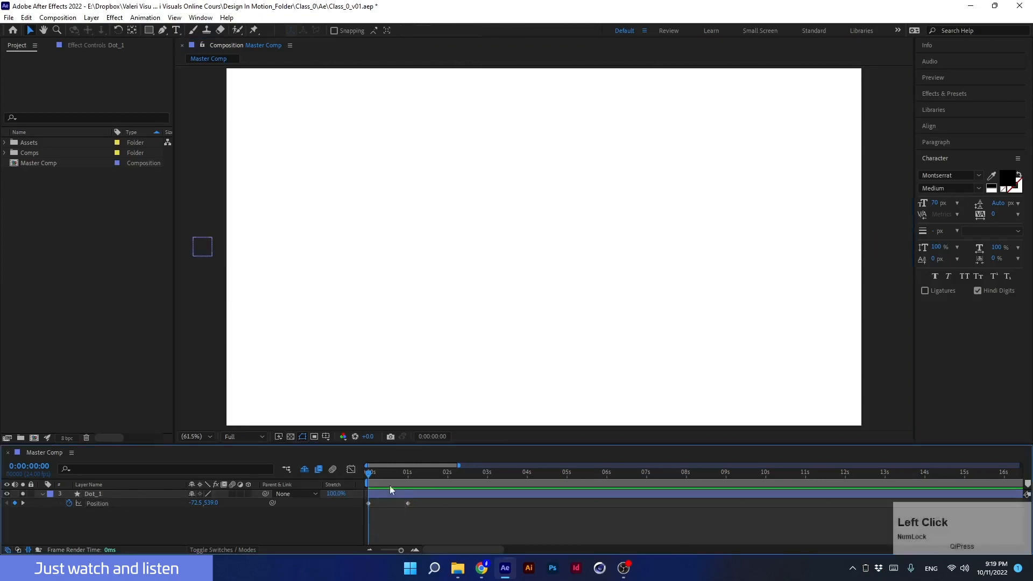
Step: Add a Position keyframe at 2 seconds with Dot_1 outside the frame's right edge at about 1969, 539, and preview the movement
{"action": "left_click_drag", "start_coordinate": [388, 473], "coordinate": [447, 491]}
{"action": "left_click_drag", "start_coordinate": [549, 249], "coordinate": [887, 251]}
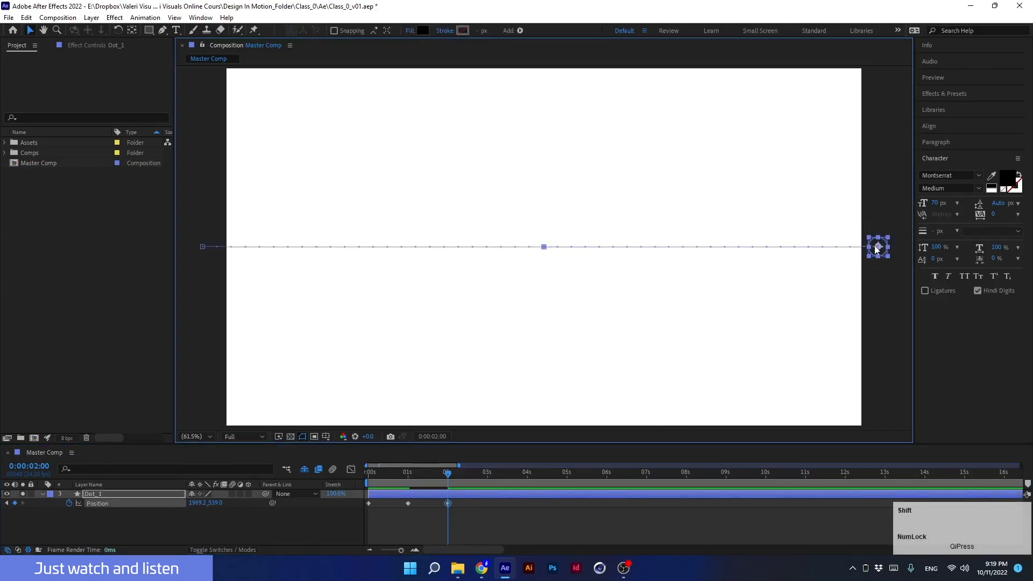
{"action": "left_click", "coordinate": [445, 477]}
{"action": "left_click_drag", "start_coordinate": [446, 477], "coordinate": [354, 483]}
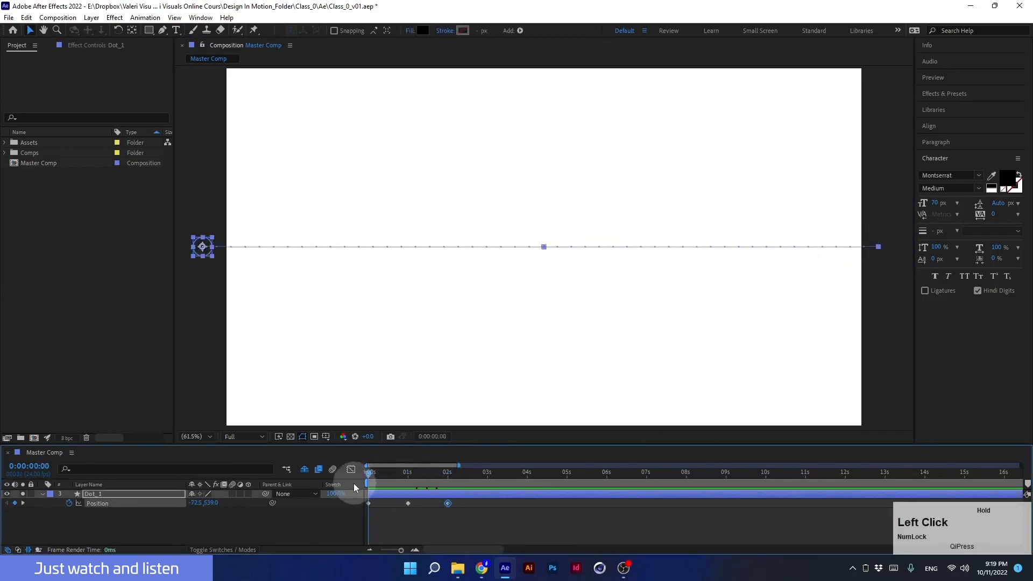
{"action": "key", "text": "space"}
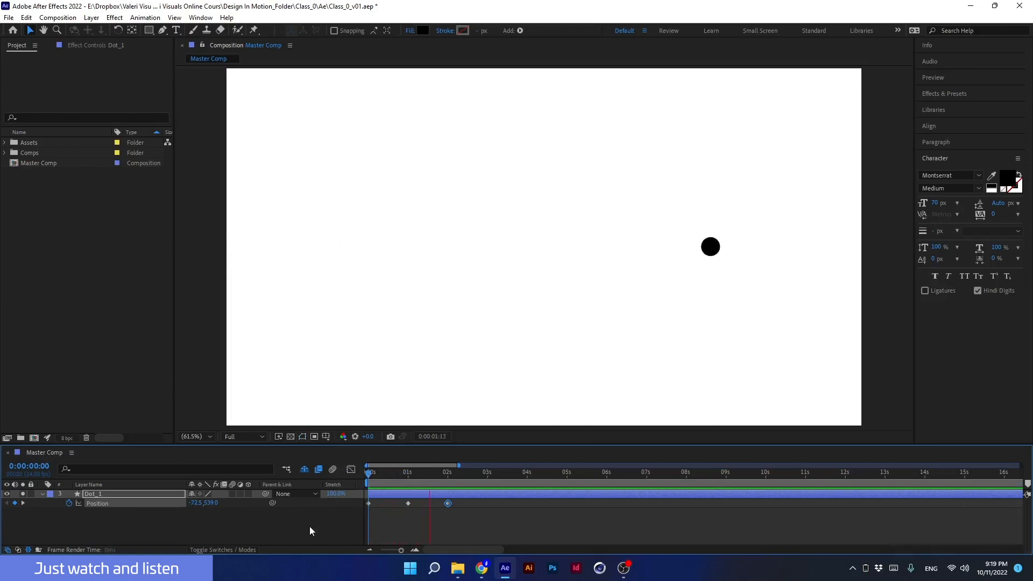
{"action": "key", "text": "space"}
Step: Check Dot_1 at 1 second and 0 seconds, then delete its Position keyframe at 2 seconds
{"action": "left_click_drag", "start_coordinate": [434, 473], "coordinate": [408, 482]}
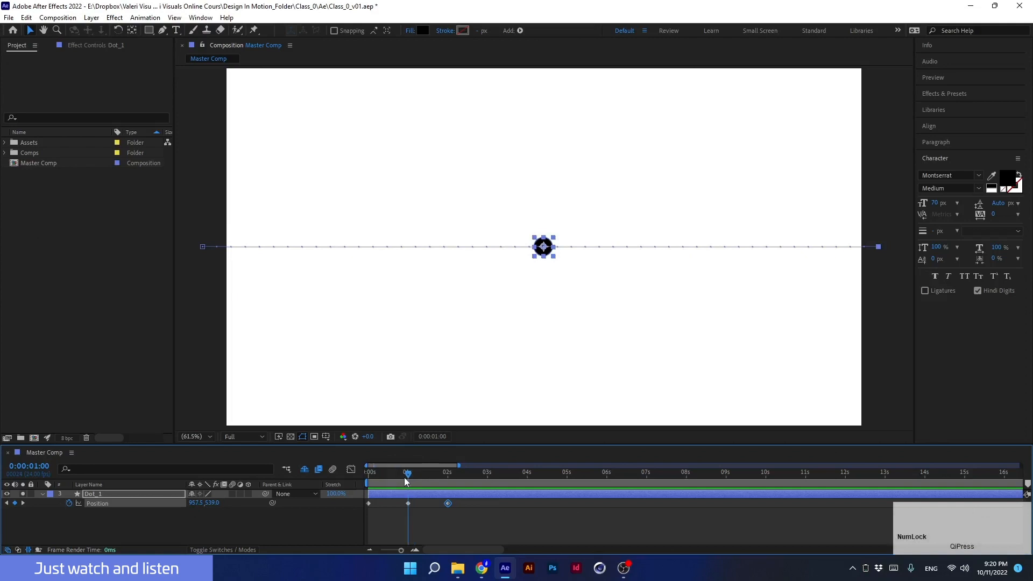
{"action": "left_click_drag", "start_coordinate": [404, 477], "coordinate": [352, 490]}
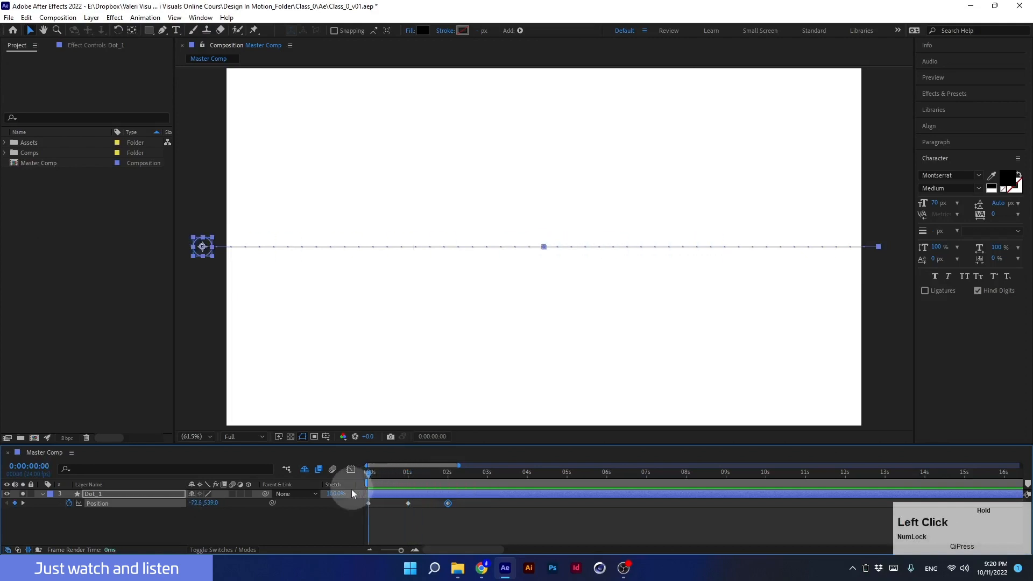
{"action": "left_click_drag", "start_coordinate": [423, 515], "coordinate": [464, 497]}
{"action": "key", "text": "Delete"}
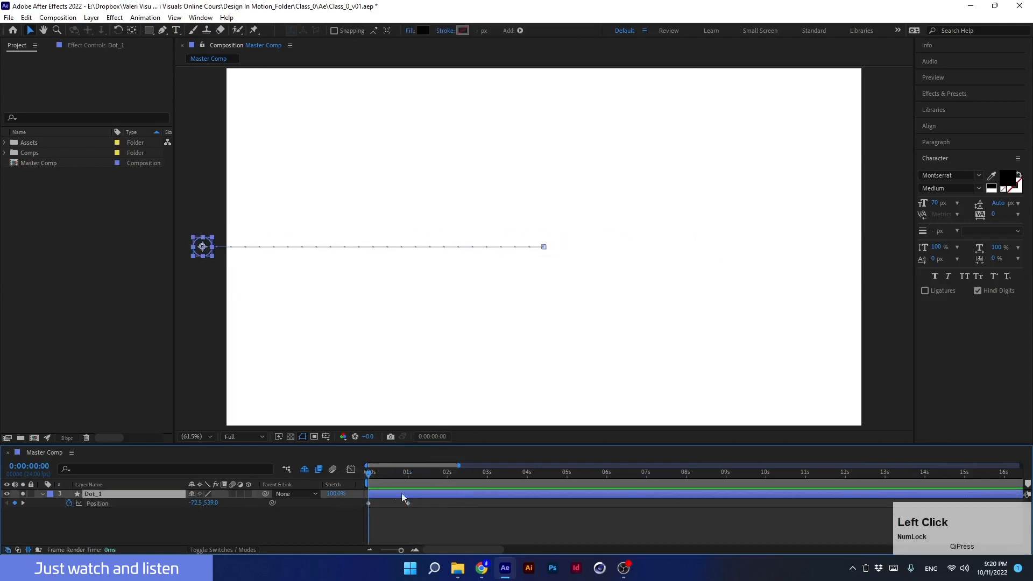
Step: Copy Dot_1's centre Position keyframe from 1 second and paste it at 2 seconds
{"action": "left_click_drag", "start_coordinate": [381, 479], "coordinate": [405, 491]}
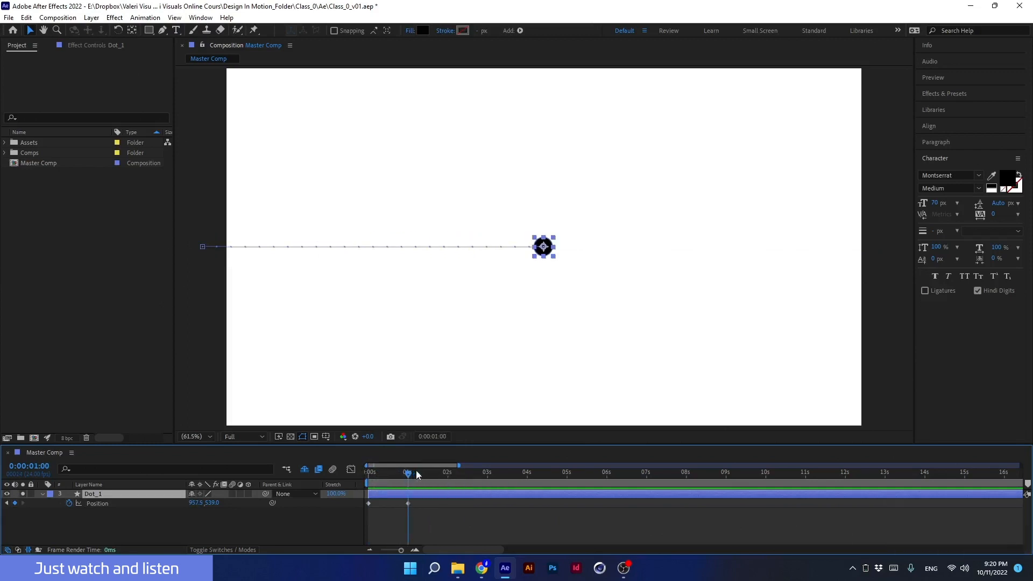
{"action": "left_click_drag", "start_coordinate": [407, 473], "coordinate": [448, 477]}
{"action": "left_click_drag", "start_coordinate": [418, 513], "coordinate": [396, 499]}
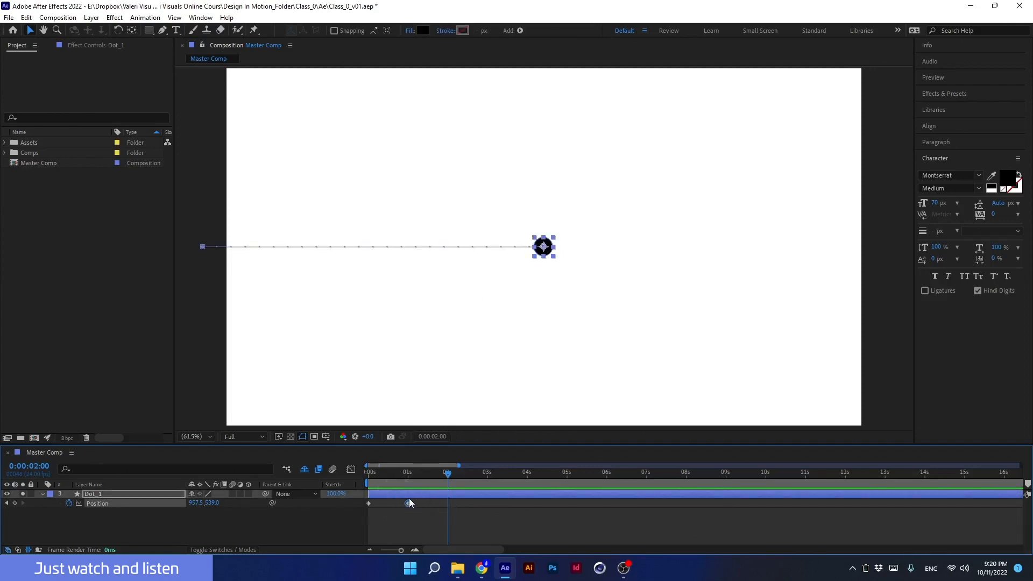
{"action": "key", "text": "ctrl+c"}
{"action": "key", "text": "alt+shift+p"}
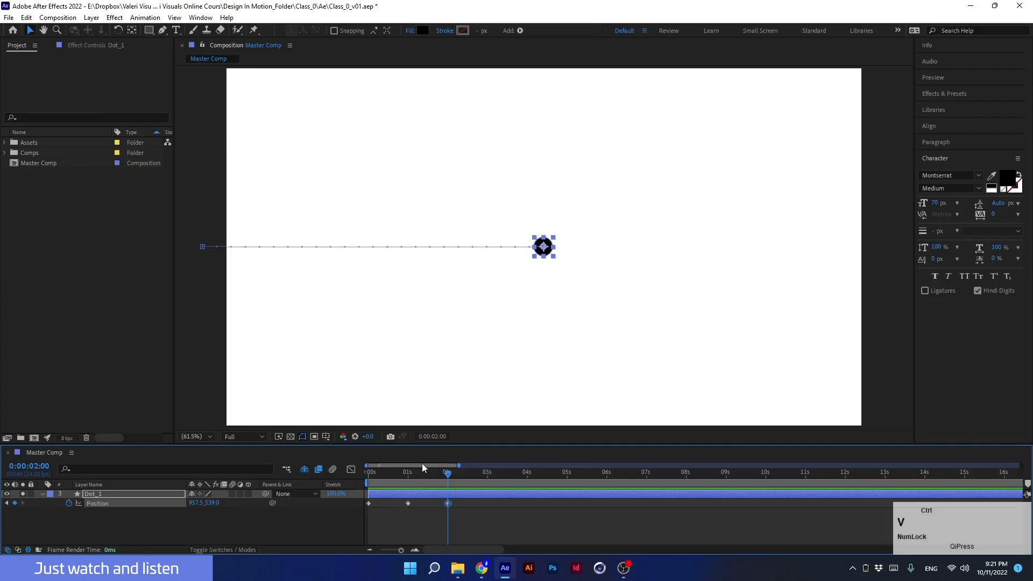
{"action": "key", "text": "v"}
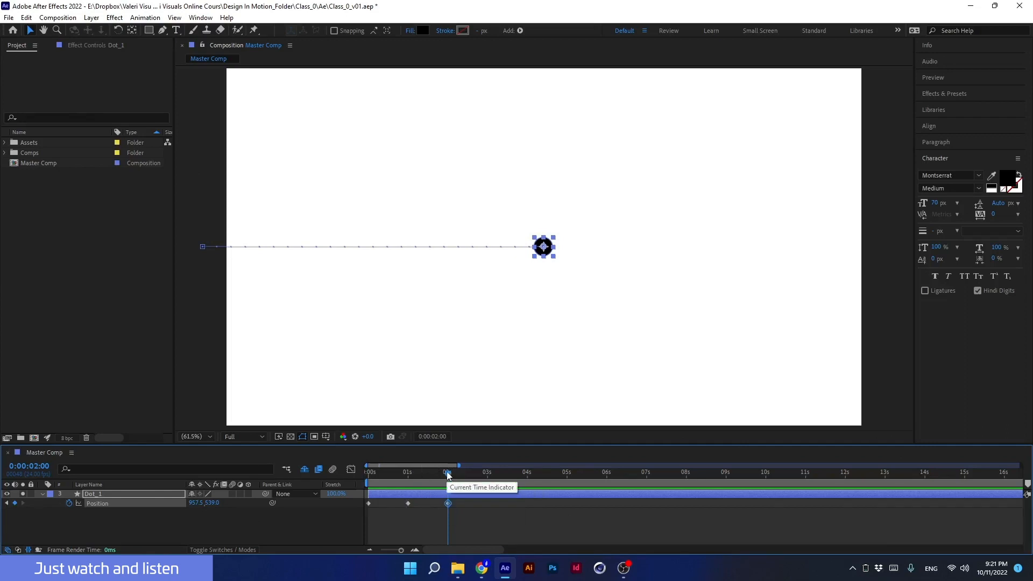
Step: Add a Position keyframe at 3 seconds with Dot_1 moved horizontally from the centre to outside the frame's right edge
{"action": "left_click_drag", "start_coordinate": [447, 472], "coordinate": [424, 470]}
{"action": "mouse_move", "coordinate": [452, 510]}
{"action": "left_mouse_down"}
{"action": "mouse_move", "coordinate": [439, 499]}
{"action": "mouse_move", "coordinate": [408, 503]}
{"action": "mouse_move", "coordinate": [443, 479]}
{"action": "mouse_move", "coordinate": [453, 492]}
{"action": "left_mouse_up"}
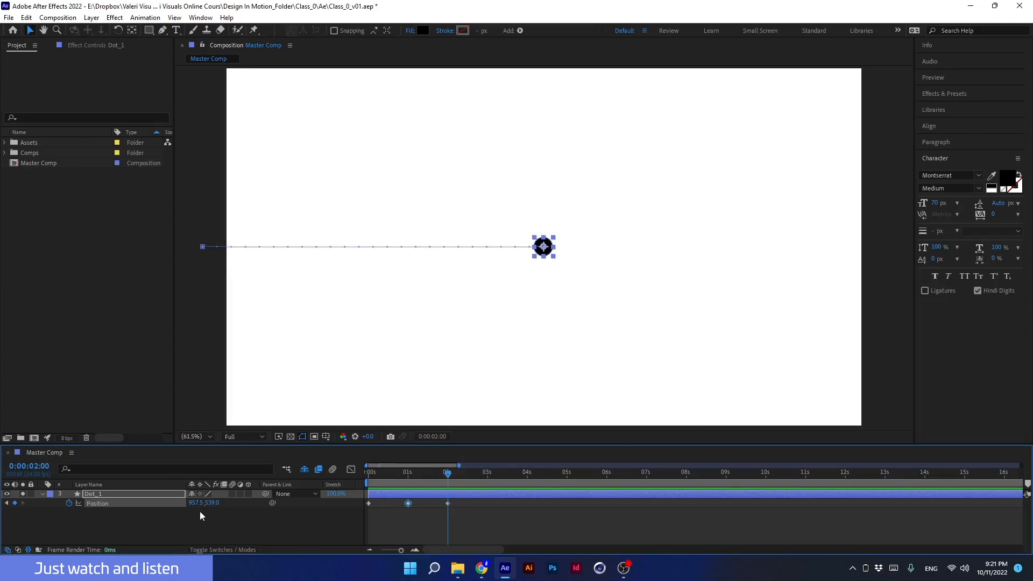
{"action": "left_click", "coordinate": [449, 502]}
{"action": "left_click_drag", "start_coordinate": [447, 474], "coordinate": [489, 481]}
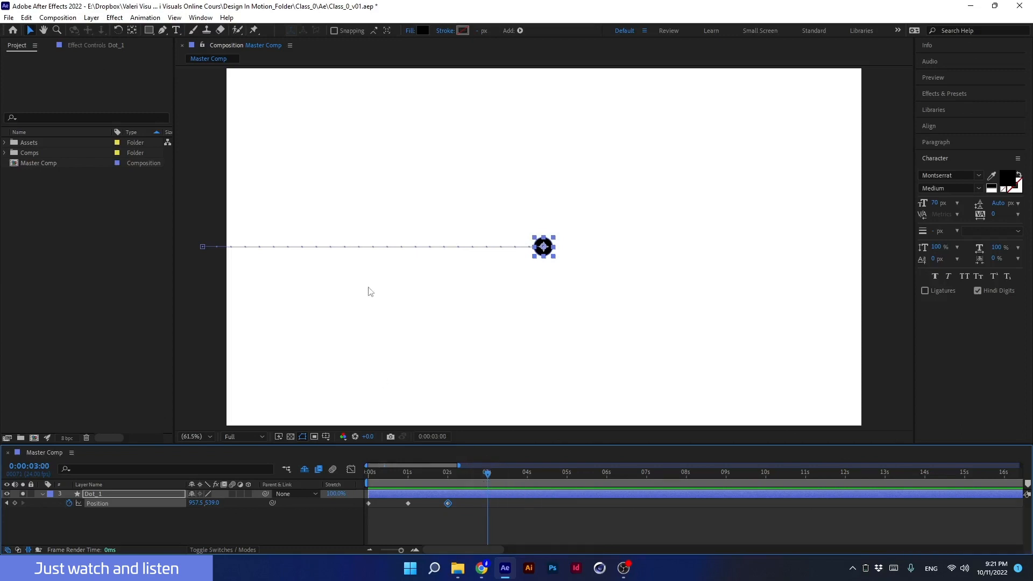
{"action": "left_click_drag", "start_coordinate": [545, 247], "coordinate": [884, 242]}
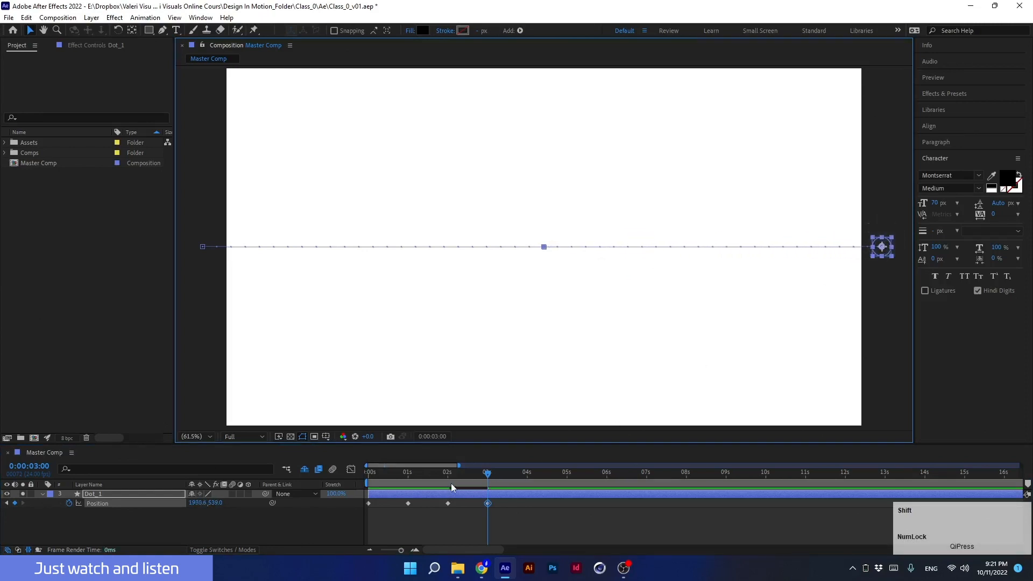
Step: Check Dot_1's centre Position keyframes at 1 and 2 seconds, then preview the movement from the start
{"action": "left_click_drag", "start_coordinate": [445, 475], "coordinate": [415, 483]}
{"action": "left_click", "coordinate": [408, 505]}
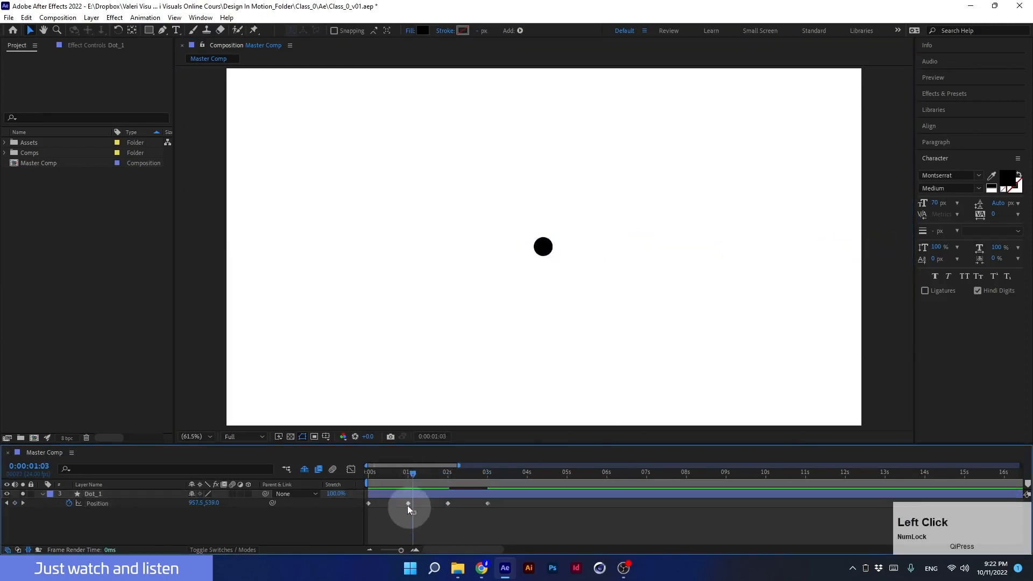
{"action": "left_click", "coordinate": [448, 505]}
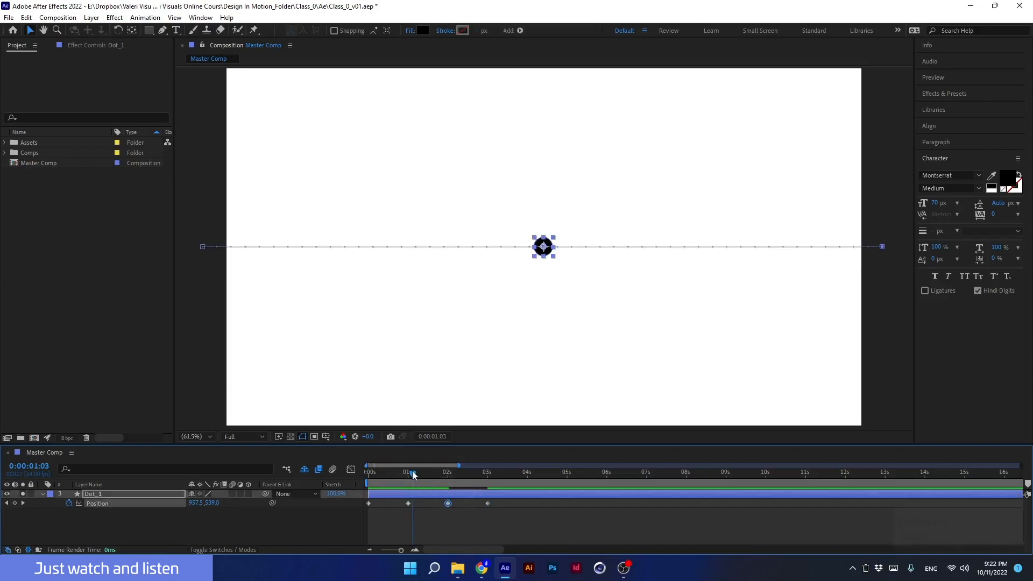
{"action": "left_click_drag", "start_coordinate": [415, 474], "coordinate": [349, 480]}
{"action": "key", "text": "space"}
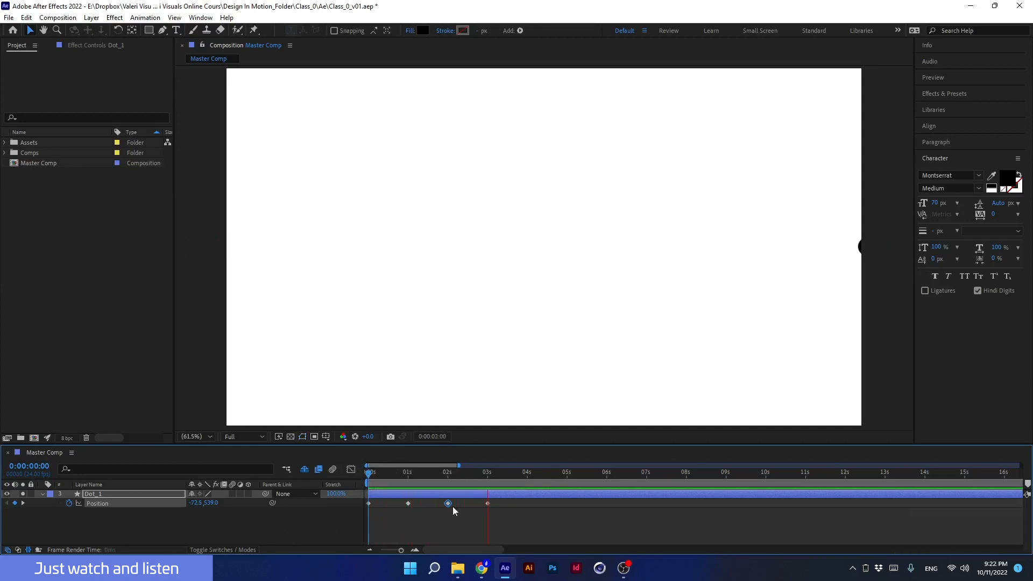
{"action": "key", "text": "space"}
Step: Move Dot_1's last two Position keyframes to 4 and 5 seconds and preview the longer pause from 1 second
{"action": "left_click", "coordinate": [448, 474]}
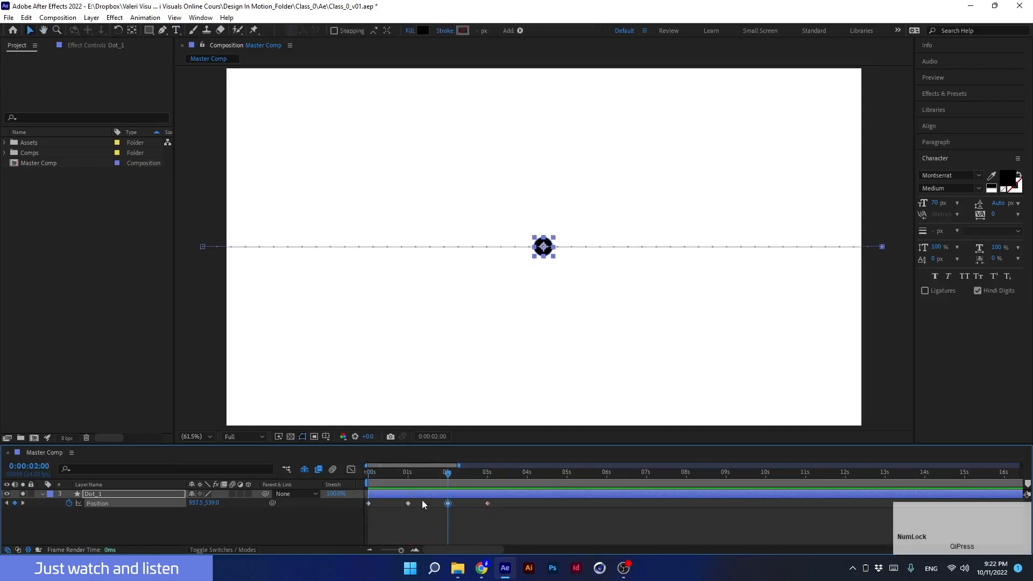
{"action": "left_click_drag", "start_coordinate": [435, 505], "coordinate": [397, 499]}
{"action": "left_click", "coordinate": [449, 503]}
{"action": "left_click", "coordinate": [409, 474], "text": "shift"}
{"action": "key", "text": "space"}
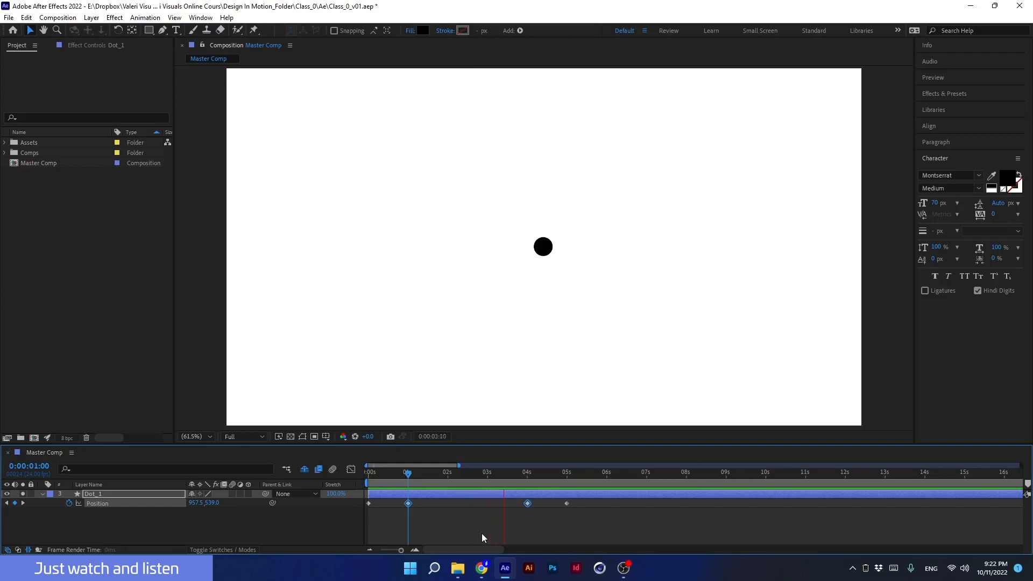
{"action": "key", "text": "space"}
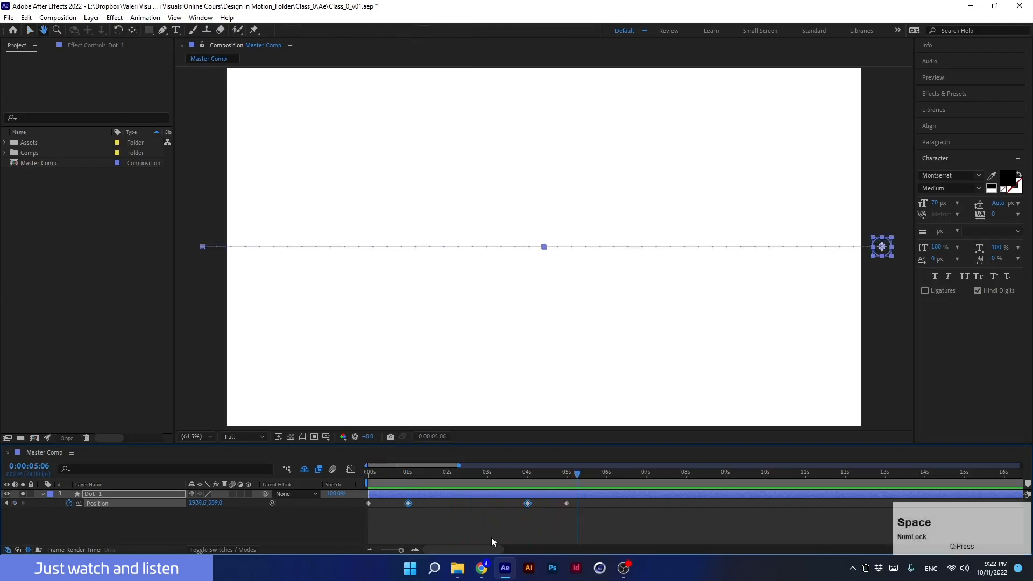
Step: Move Dot_1's last two Position keyframes together to 6 and 7 seconds
{"action": "left_click_drag", "start_coordinate": [550, 475], "coordinate": [452, 476]}
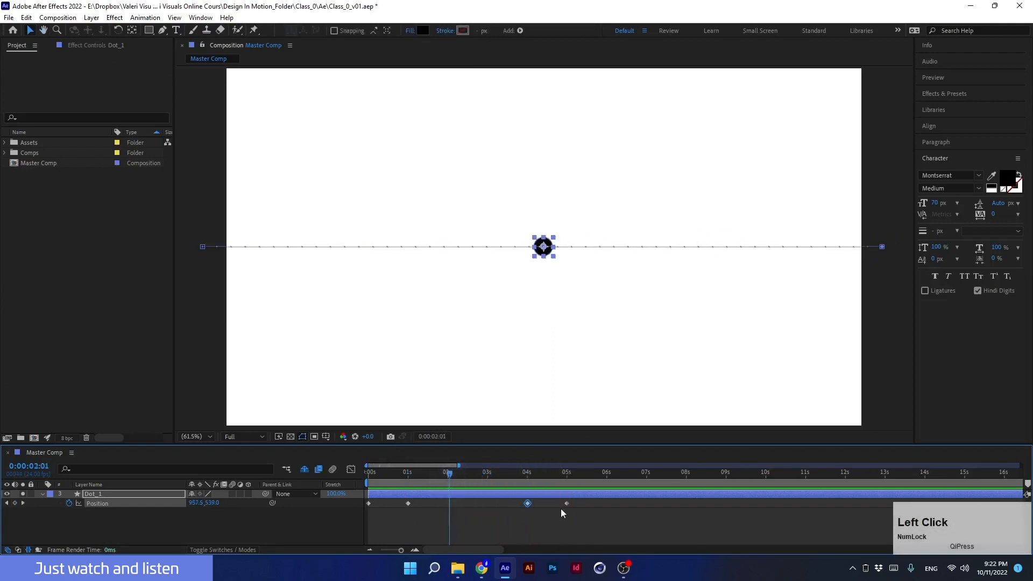
{"action": "left_click", "coordinate": [527, 503]}
{"action": "left_click_drag", "start_coordinate": [510, 494], "coordinate": [592, 530]}
{"action": "left_click_drag", "start_coordinate": [527, 503], "coordinate": [606, 511]}
{"action": "left_click", "coordinate": [598, 516]}
Step: Check the centre Position keyframes at 1 and 6 seconds and preview Dot_1's long pause and exit
{"action": "left_click_drag", "start_coordinate": [449, 474], "coordinate": [414, 473]}
{"action": "left_click_drag", "start_coordinate": [420, 518], "coordinate": [392, 496]}
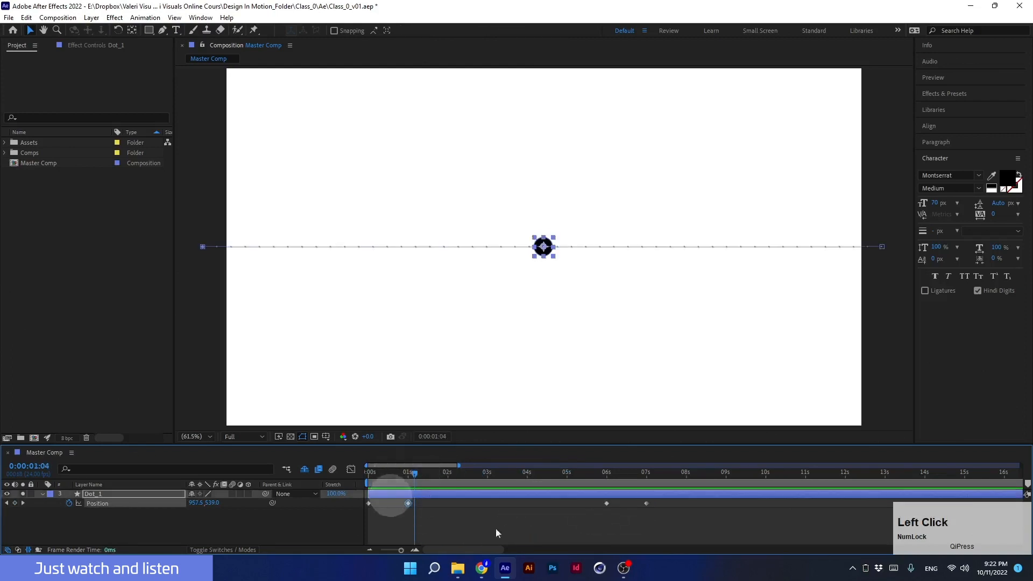
{"action": "left_click_drag", "start_coordinate": [598, 521], "coordinate": [612, 495]}
{"action": "key", "text": "space"}
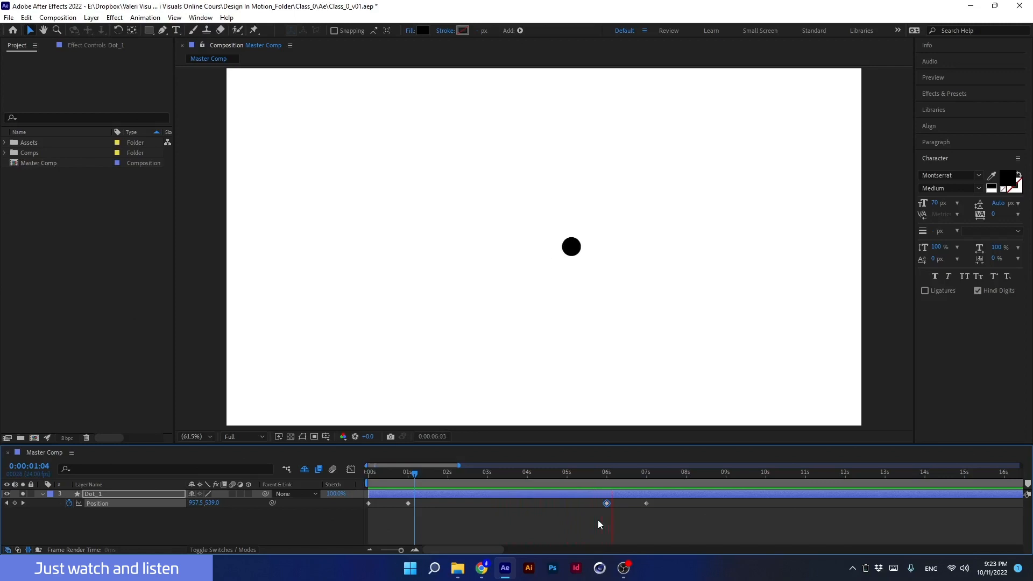
{"action": "key", "text": "space"}
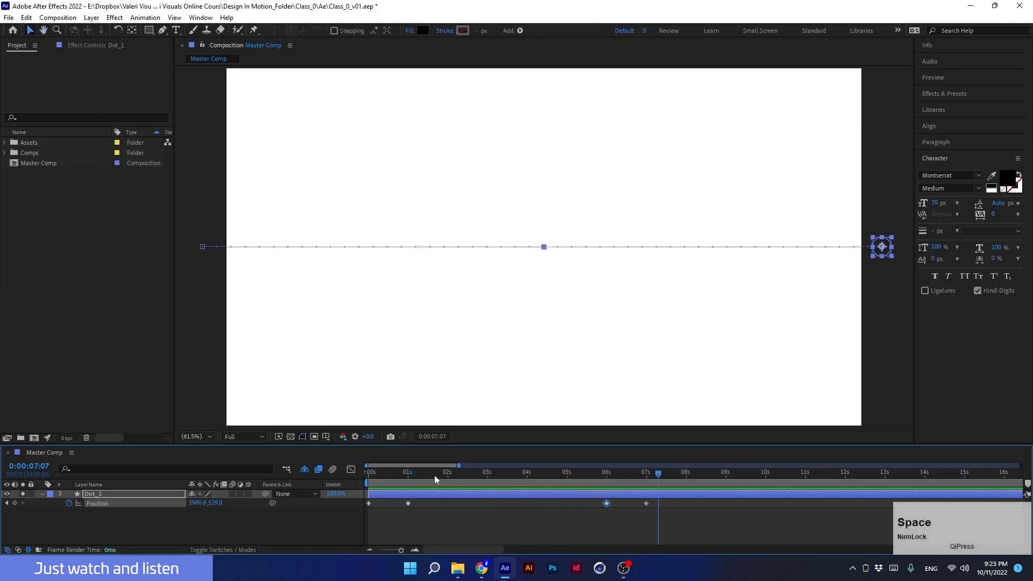
Step: Move Dot_1's last two Position keyframes back to 2 and 3 seconds and preview from the start
{"action": "left_click_drag", "start_coordinate": [437, 473], "coordinate": [450, 490]}
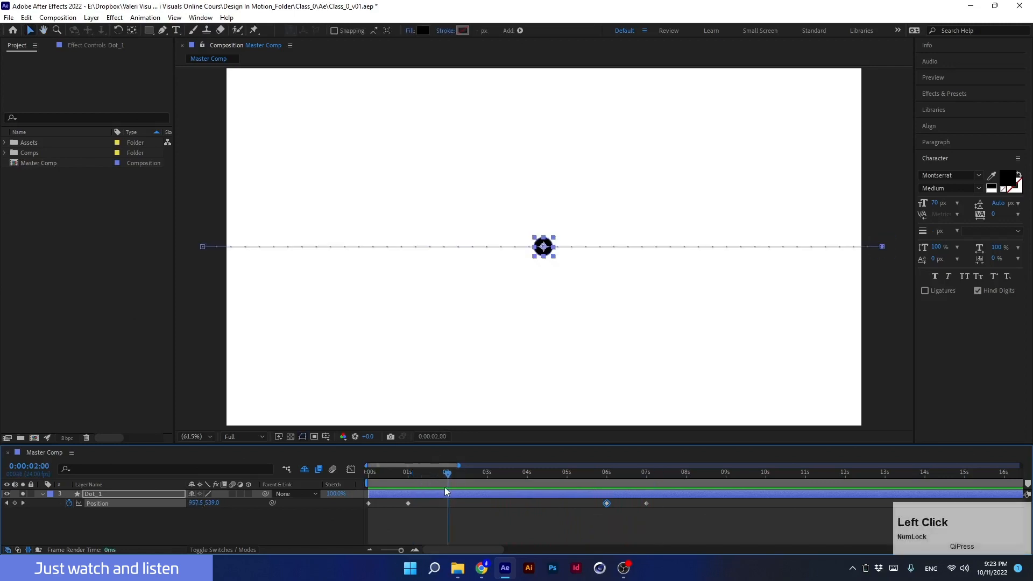
{"action": "left_click_drag", "start_coordinate": [572, 510], "coordinate": [673, 507]}
{"action": "left_click_drag", "start_coordinate": [606, 507], "coordinate": [447, 511]}
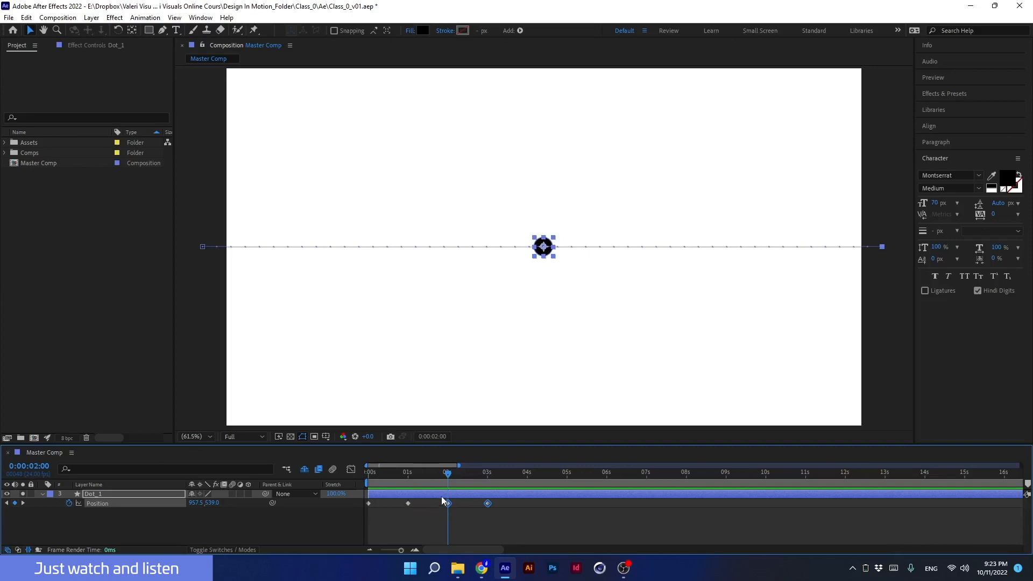
{"action": "left_click_drag", "start_coordinate": [436, 476], "coordinate": [346, 485]}
{"action": "key", "text": "space"}
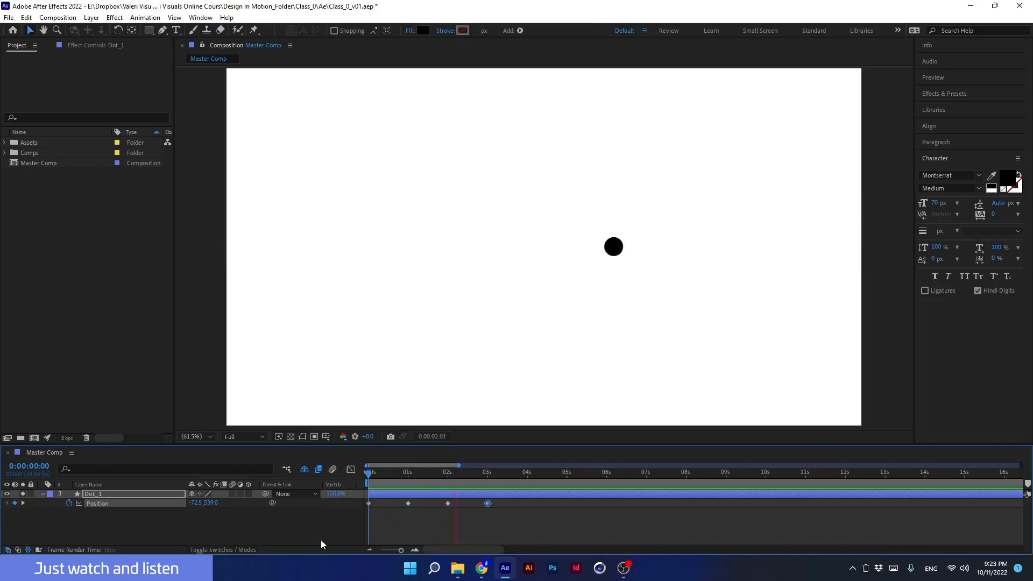
{"action": "key", "text": "space"}
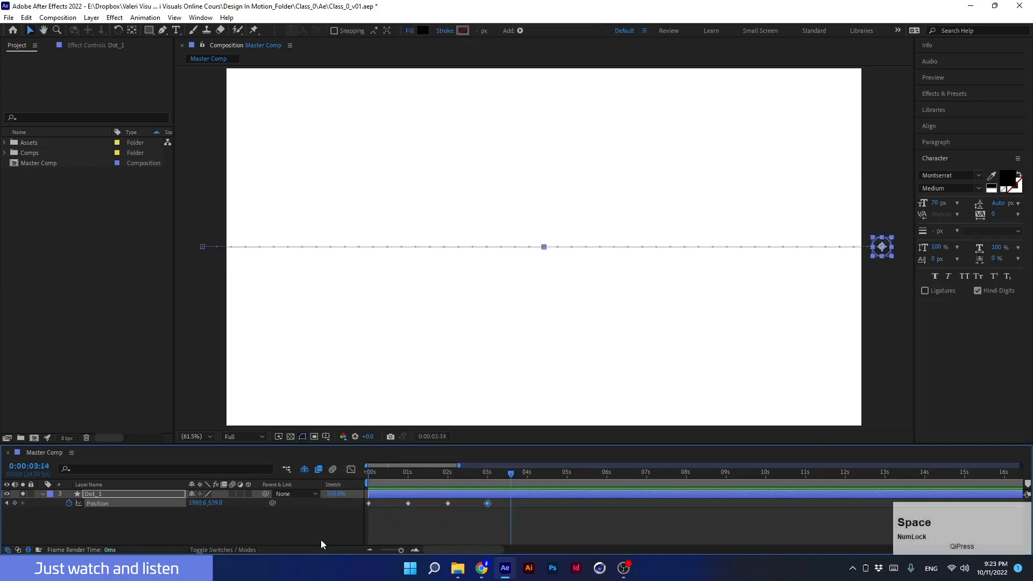
Step: Move Dot_1 straight up to about 1981, 183 at 0:00:03:20, then delete the added Position keyframe
{"action": "left_click", "coordinate": [873, 279]}
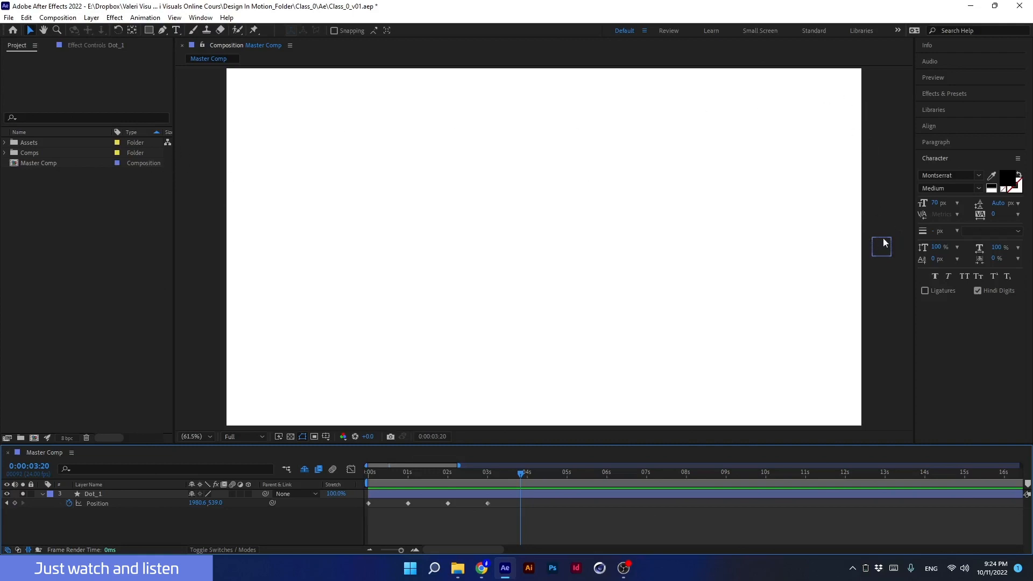
{"action": "left_click_drag", "start_coordinate": [883, 250], "coordinate": [882, 131]}
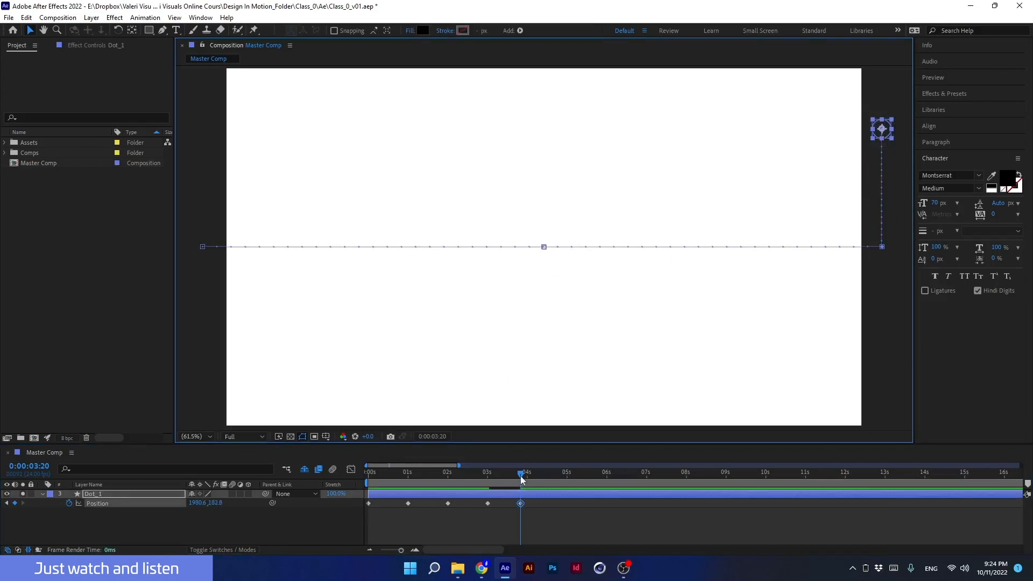
{"action": "left_click_drag", "start_coordinate": [519, 471], "coordinate": [482, 482]}
{"action": "key", "text": "Delete"}
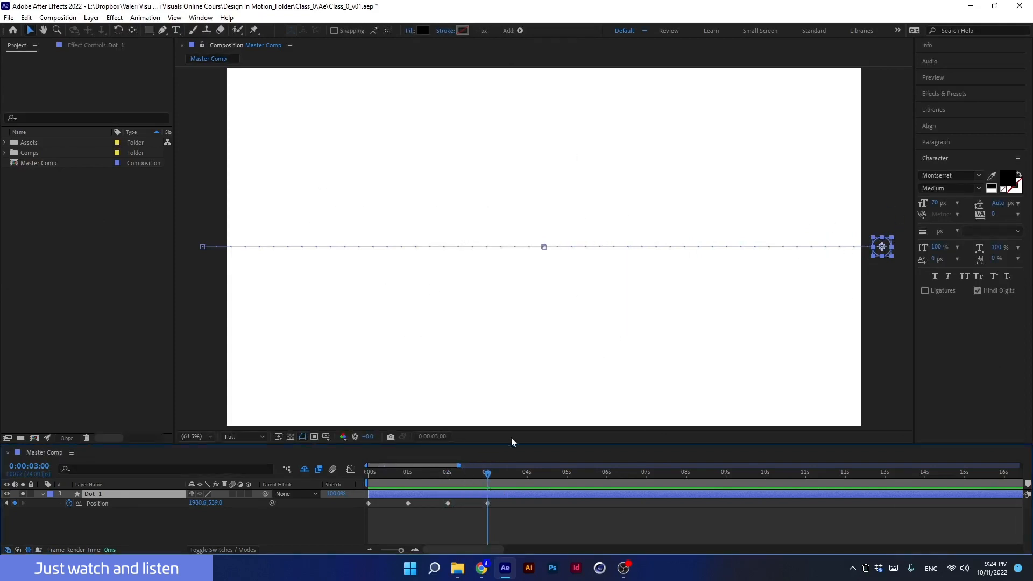
Step: Move Dot_1 near the frame's upper-left corner at 0:00:03:15, preview the movement, and delete the added Position keyframe
{"action": "left_click_drag", "start_coordinate": [482, 472], "coordinate": [512, 476]}
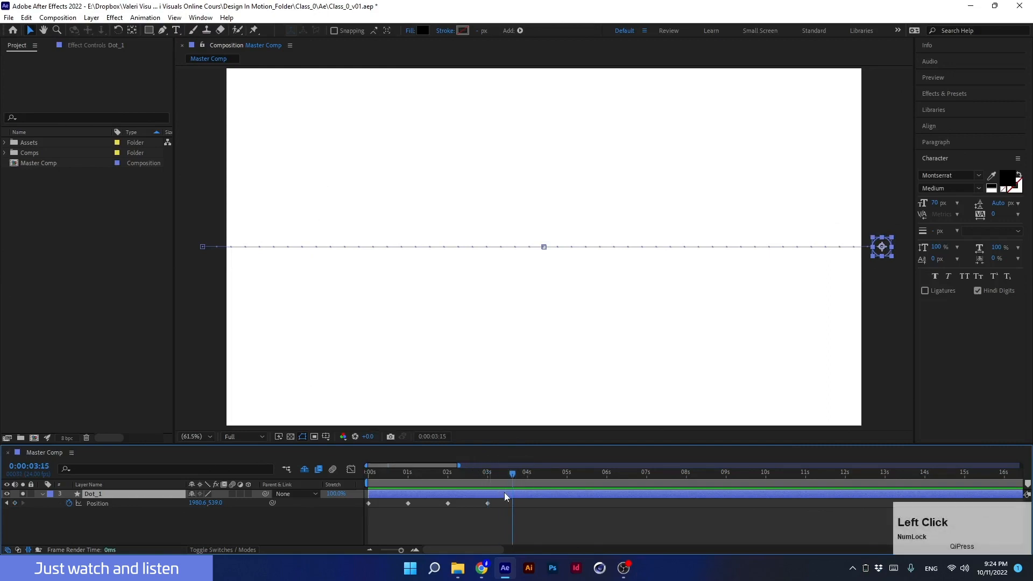
{"action": "left_click", "coordinate": [866, 224]}
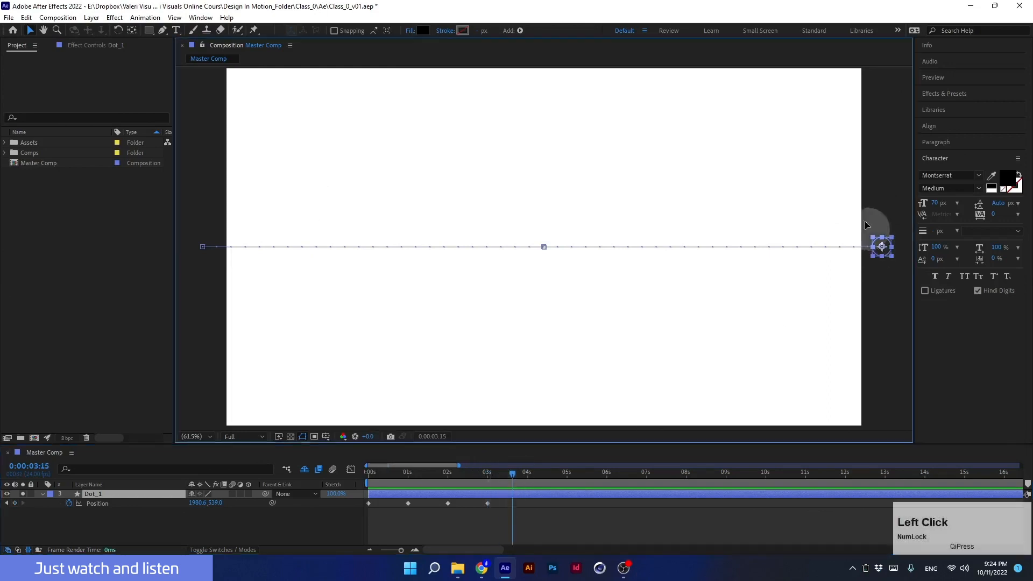
{"action": "left_click_drag", "start_coordinate": [866, 225], "coordinate": [297, 108]}
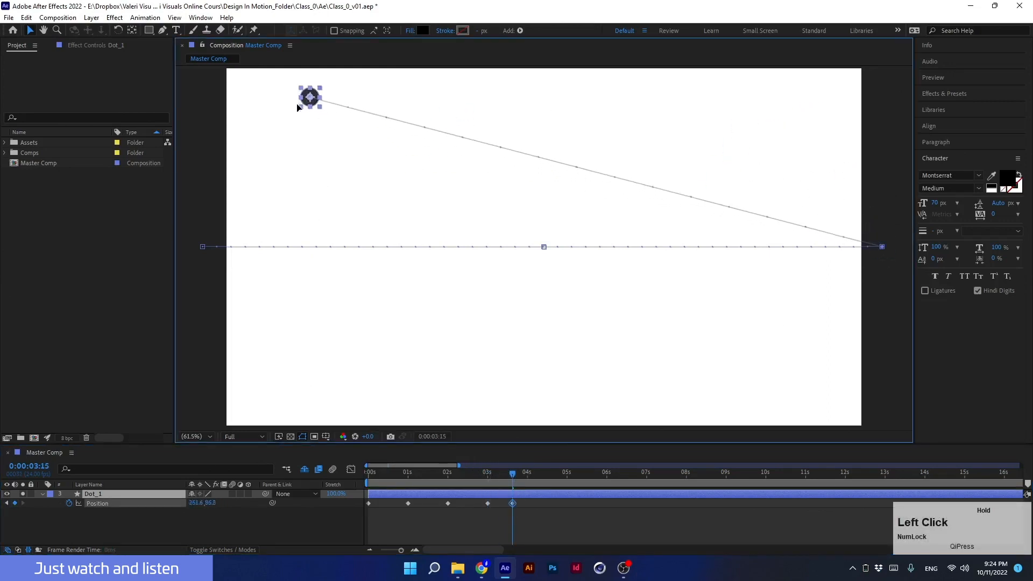
{"action": "left_click_drag", "start_coordinate": [512, 501], "coordinate": [476, 489]}
{"action": "key", "text": "space"}
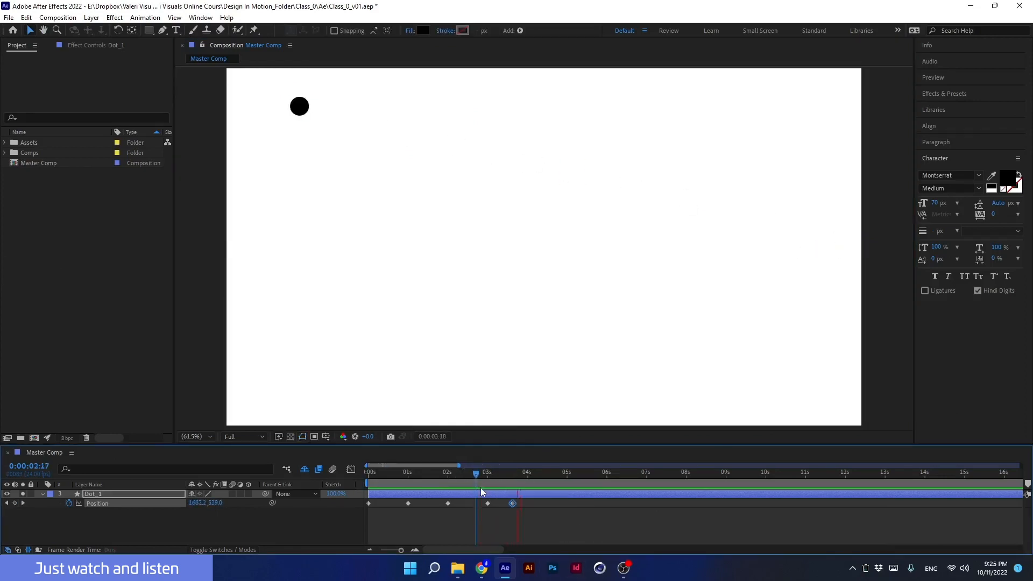
{"action": "key", "text": "space"}
{"action": "key", "text": "Delete"}
Step: Select all of Dot_1's Position keyframes at 2 seconds and move the whole motion path straight up to about y 145
{"action": "mouse_move", "coordinate": [506, 475]}
{"action": "left_mouse_down"}
{"action": "mouse_move", "coordinate": [489, 482]}
{"action": "mouse_move", "coordinate": [517, 479]}
{"action": "left_mouse_up"}
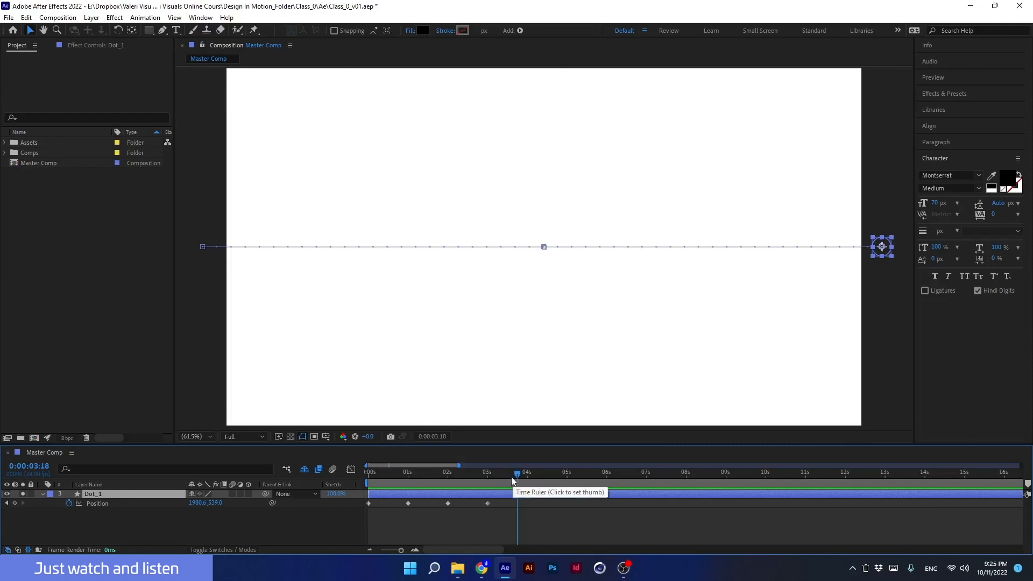
{"action": "left_click_drag", "start_coordinate": [491, 477], "coordinate": [489, 477]}
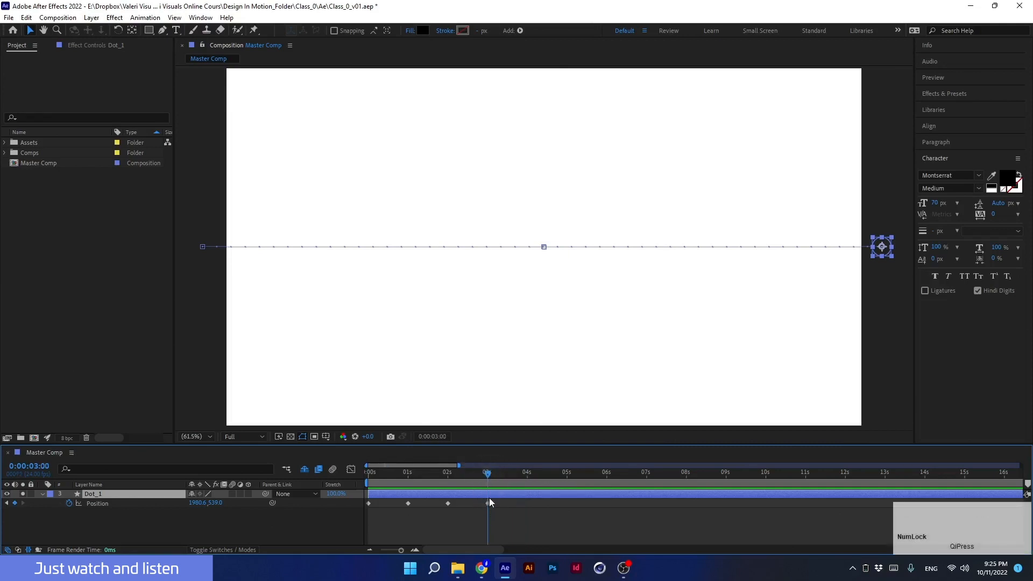
{"action": "left_click_drag", "start_coordinate": [487, 476], "coordinate": [448, 477]}
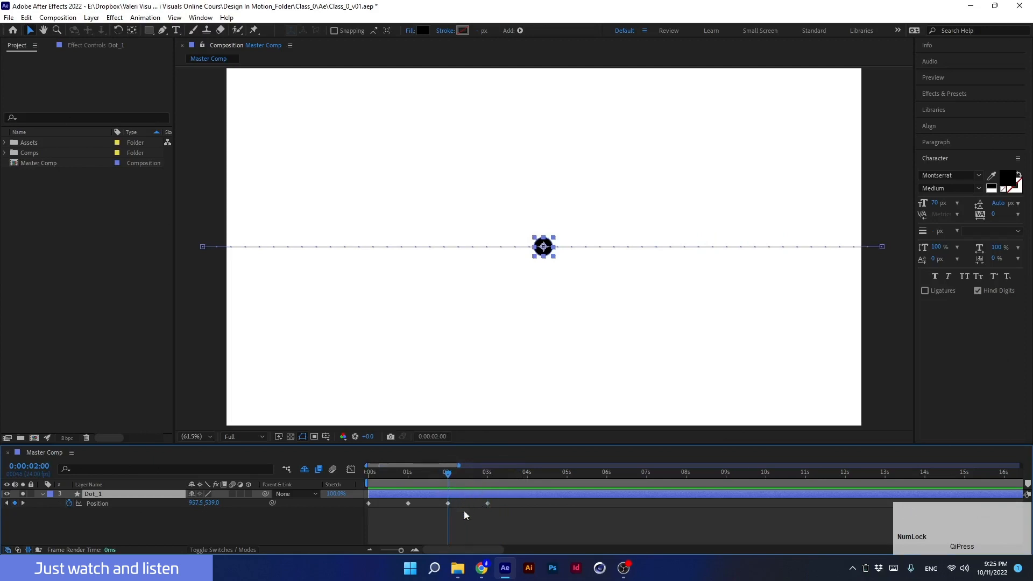
{"action": "left_click_drag", "start_coordinate": [519, 528], "coordinate": [360, 482]}
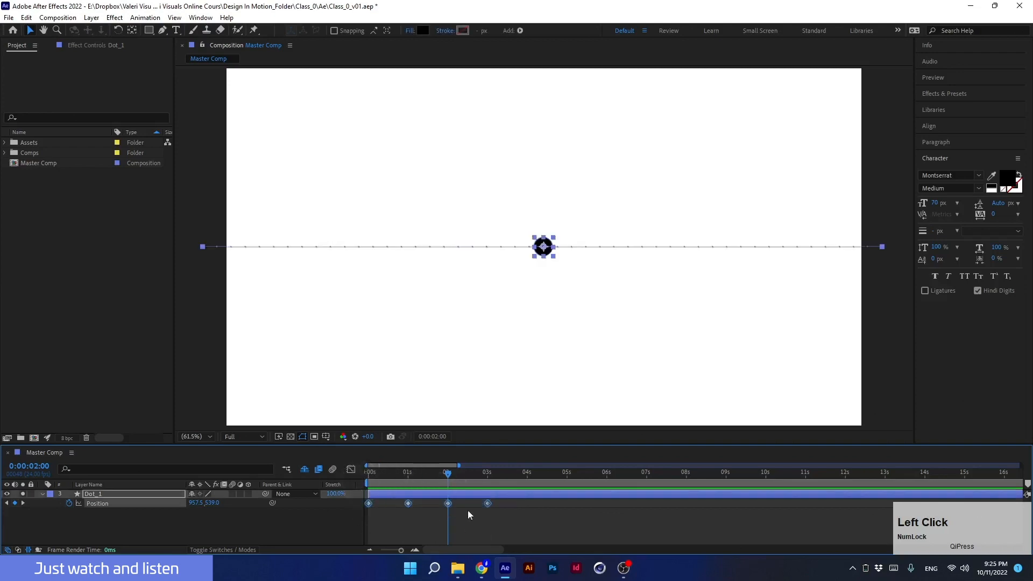
{"action": "left_click", "coordinate": [406, 528]}
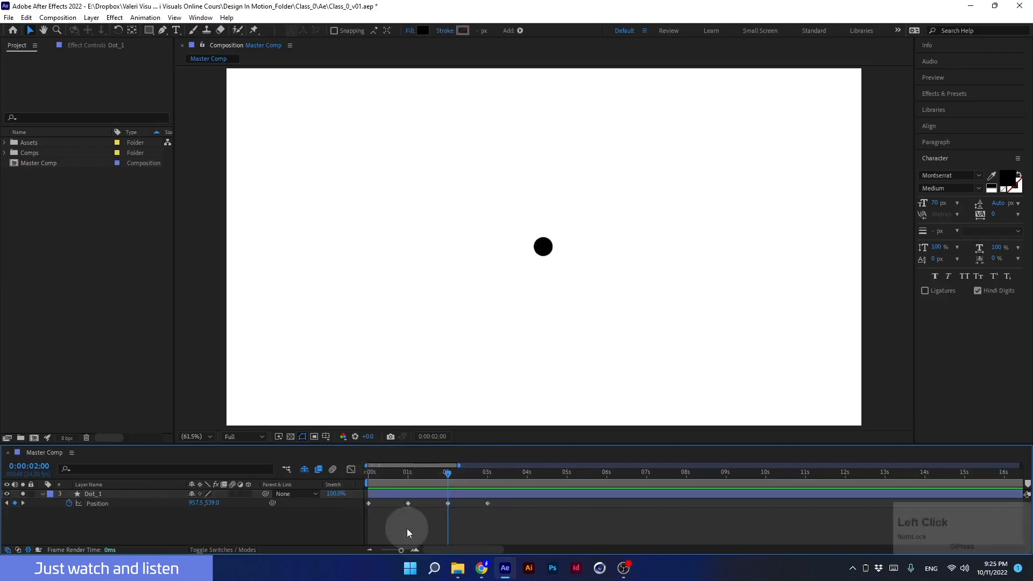
{"action": "left_click", "coordinate": [99, 506]}
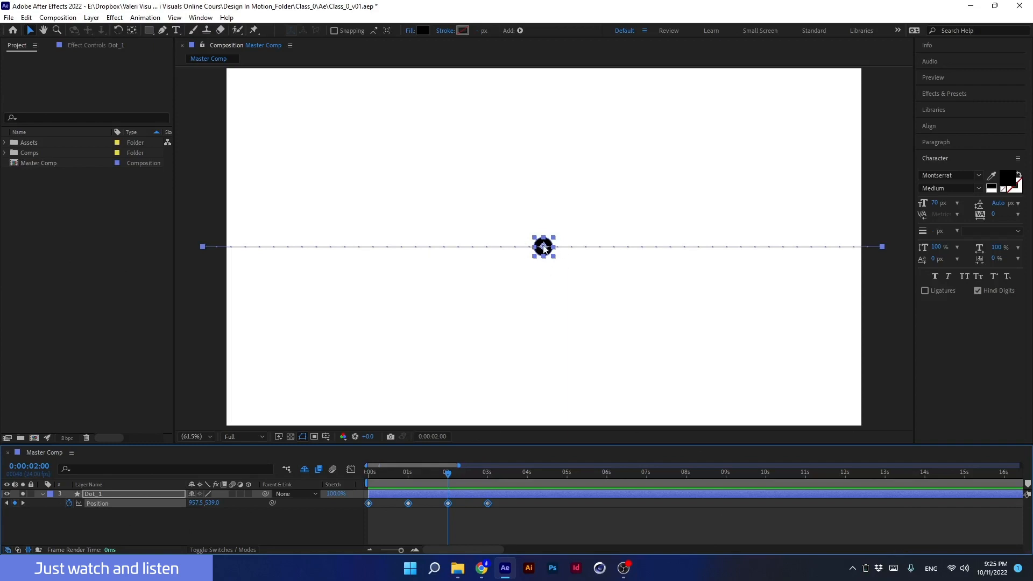
{"action": "left_click_drag", "start_coordinate": [544, 248], "coordinate": [544, 116]}
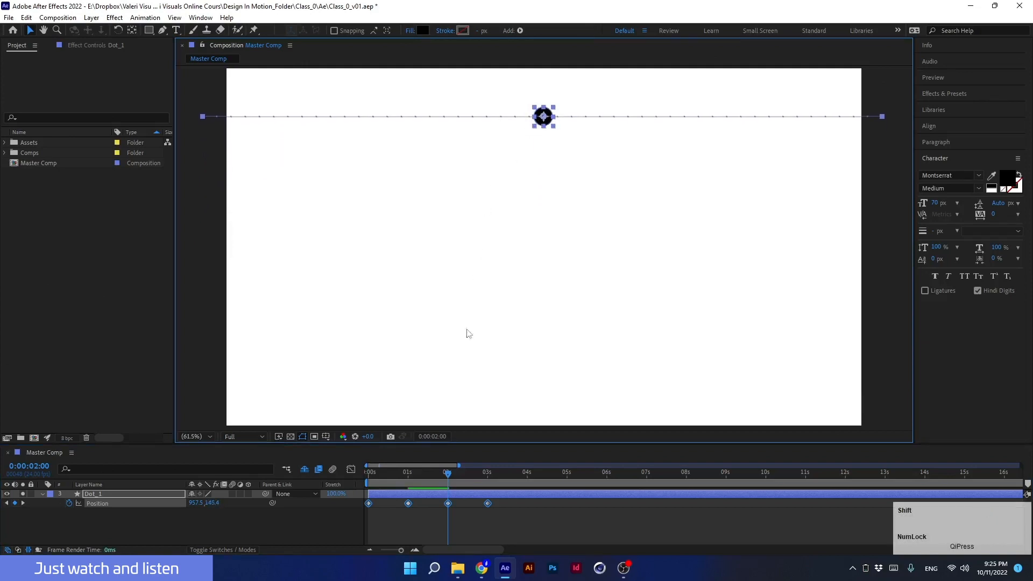
Step: Preview Dot_1's movement along the raised motion path from the start
{"action": "left_click_drag", "start_coordinate": [443, 472], "coordinate": [333, 473]}
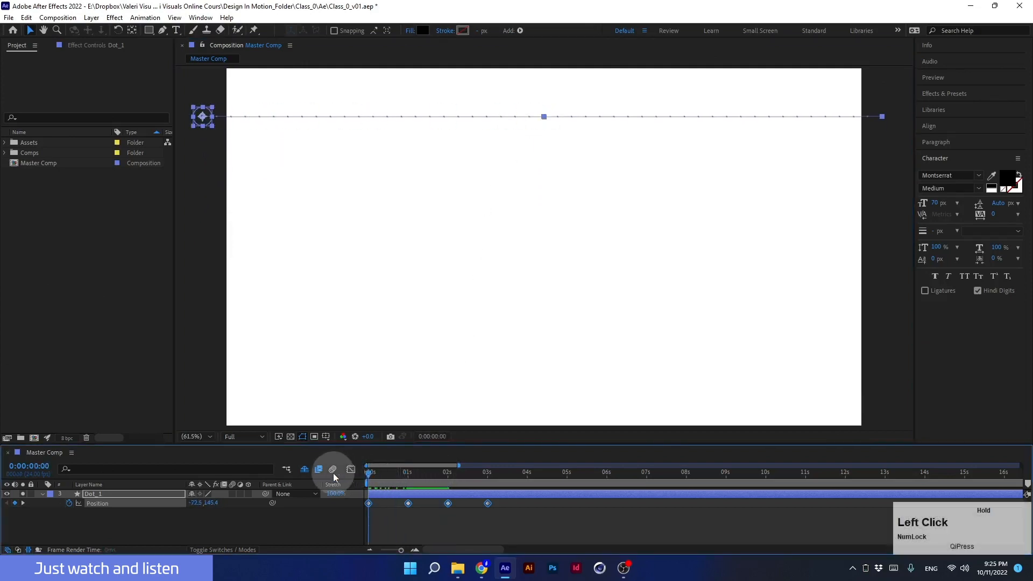
{"action": "key", "text": "space"}
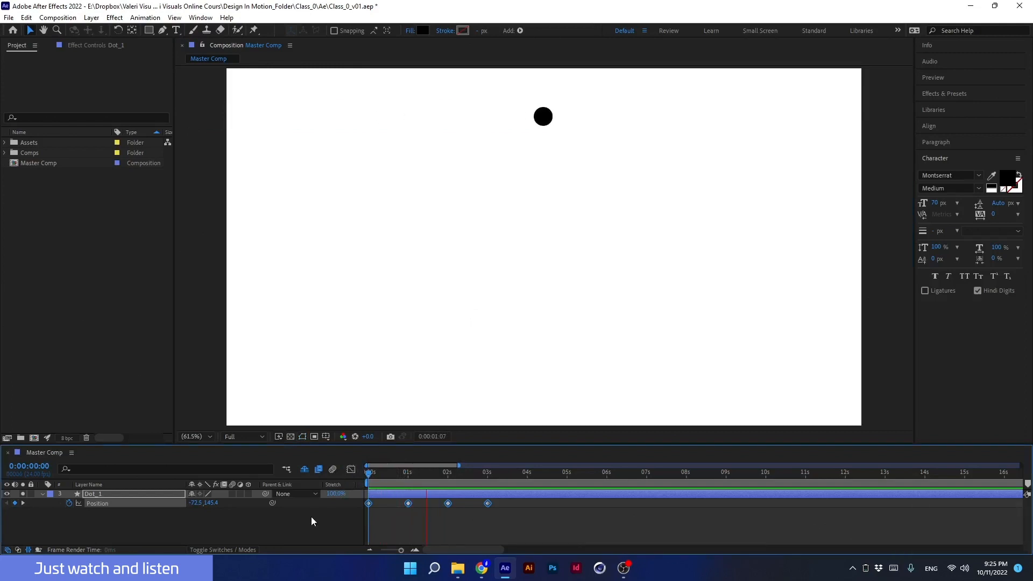
{"action": "key", "text": "space"}
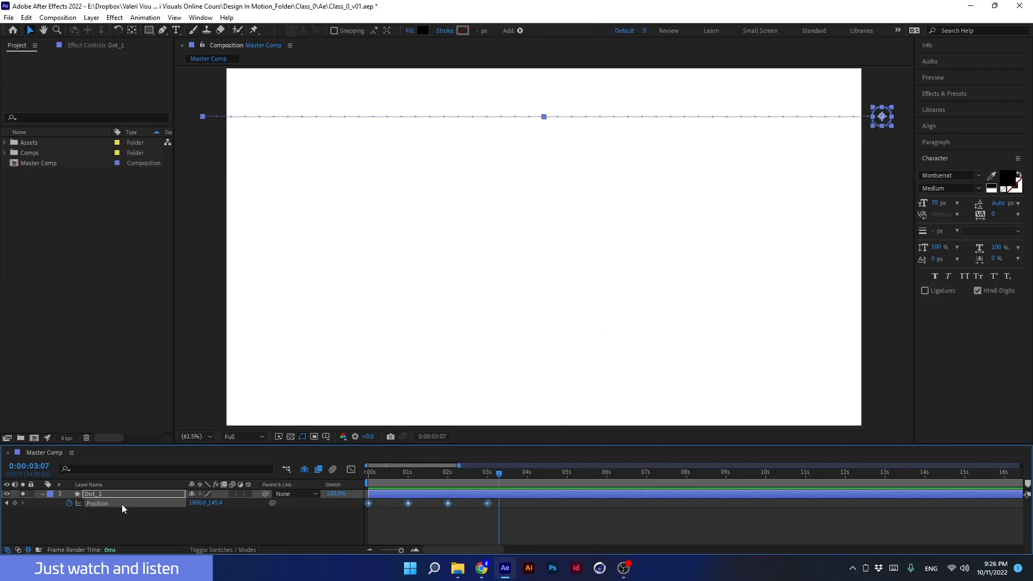
Step: Move Dot_1 straight down to about 1981, 752 at 0:00:03:07, then delete the added Position keyframe
{"action": "left_click_drag", "start_coordinate": [877, 117], "coordinate": [875, 329]}
{"action": "mouse_move", "coordinate": [457, 568]}
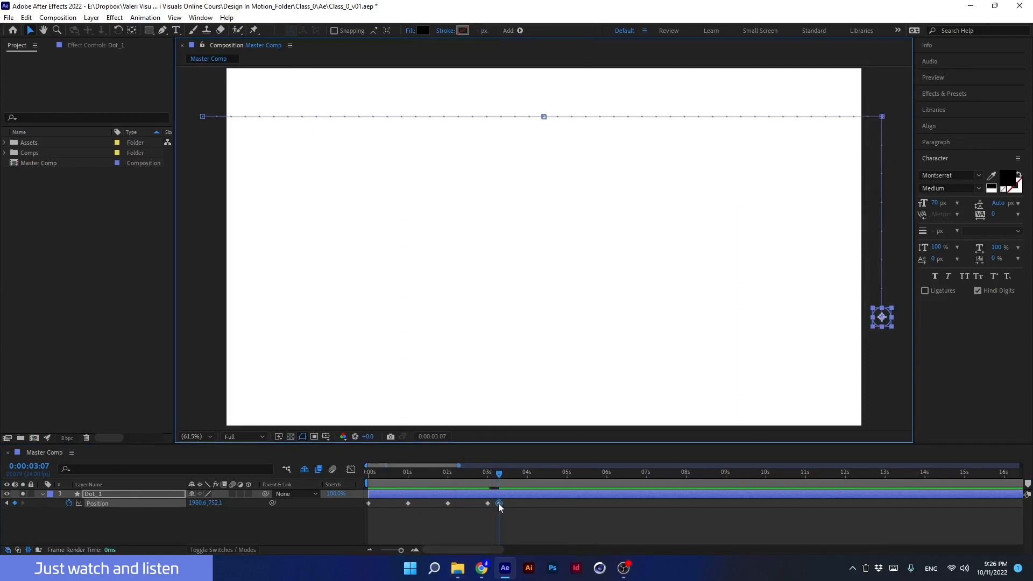
{"action": "key", "text": "Delete"}
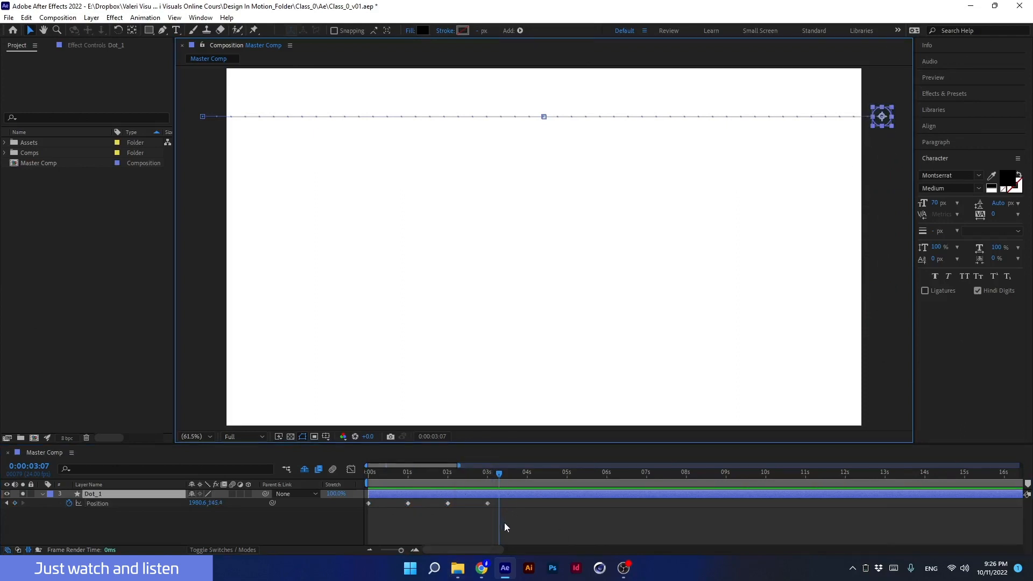
Step: Select all of Dot_1's Position keyframes at 0:00:03:00 and move the whole motion path straight down to y 539
{"action": "left_click", "coordinate": [492, 473], "text": "shift"}
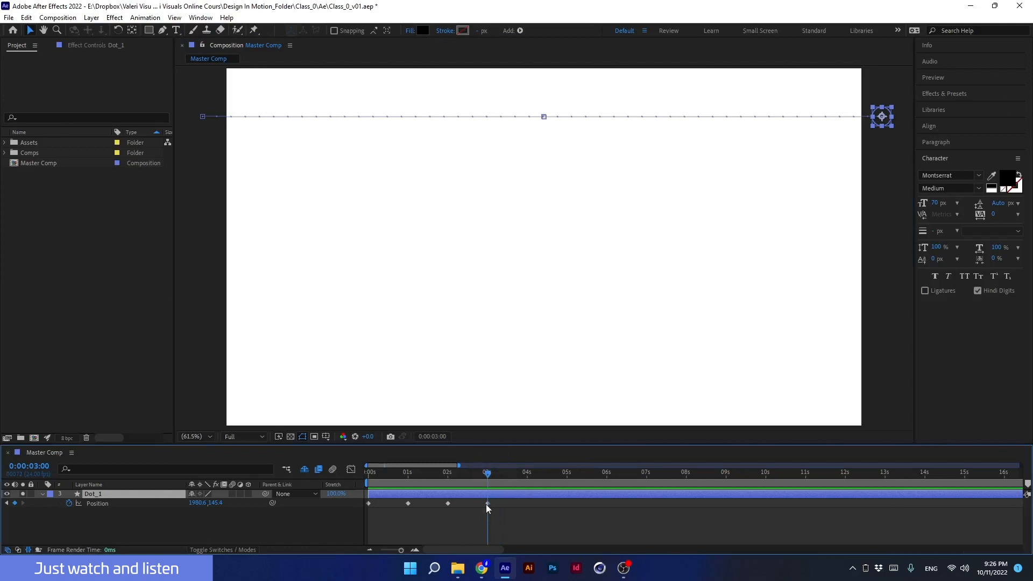
{"action": "left_click", "coordinate": [100, 502]}
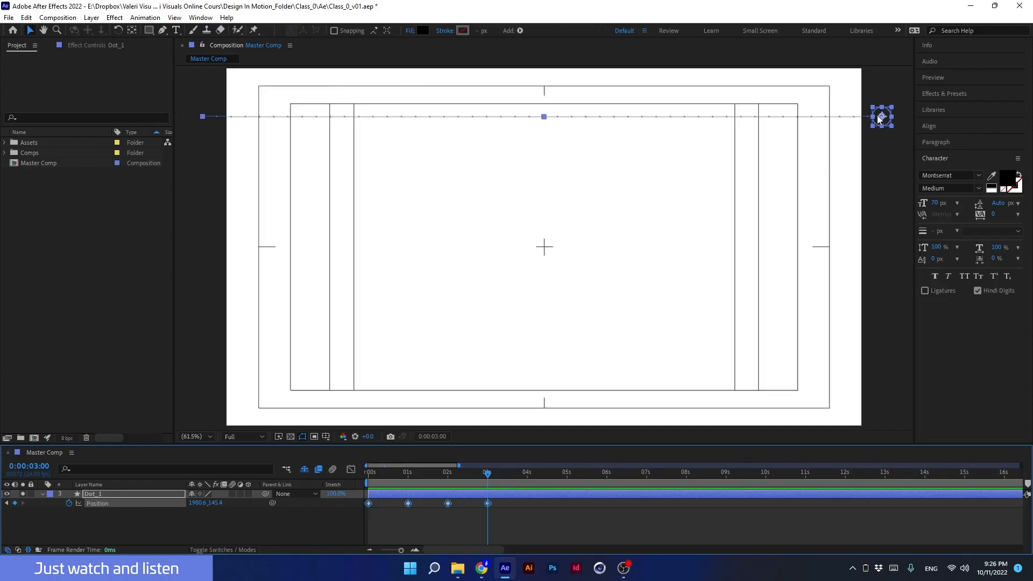
{"action": "left_click_drag", "start_coordinate": [878, 119], "coordinate": [875, 246]}
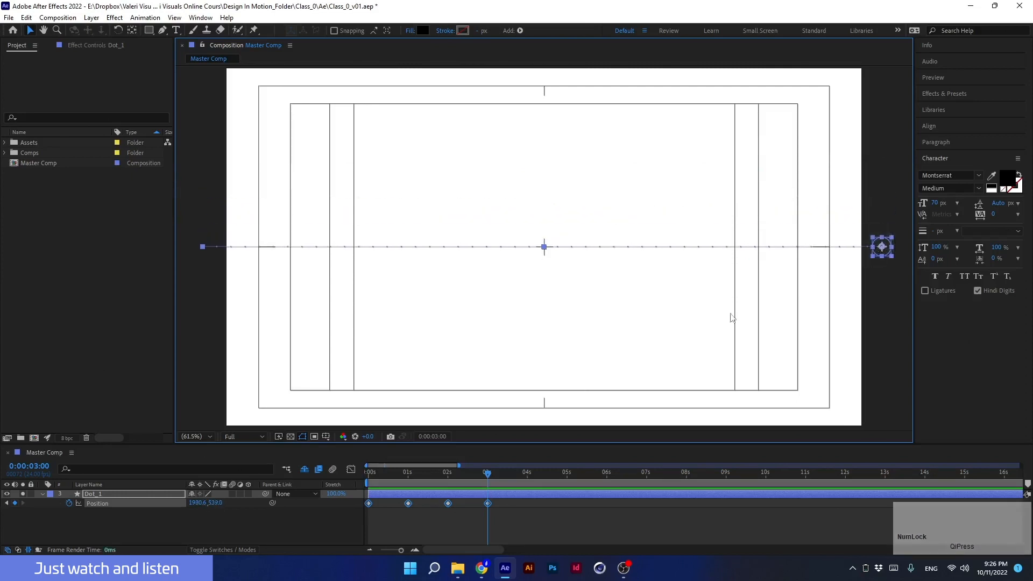
Step: Move Dot_1 straight up into the frame's upper half at 0:00:00:14, then delete the added Position keyframe
{"action": "left_click_drag", "start_coordinate": [480, 475], "coordinate": [356, 519]}
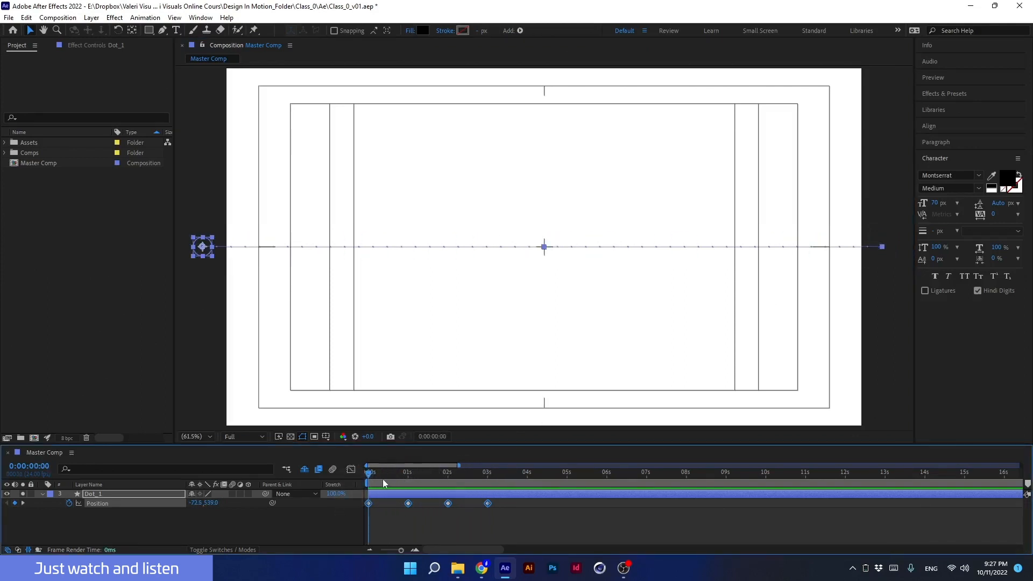
{"action": "left_click_drag", "start_coordinate": [369, 474], "coordinate": [391, 474]}
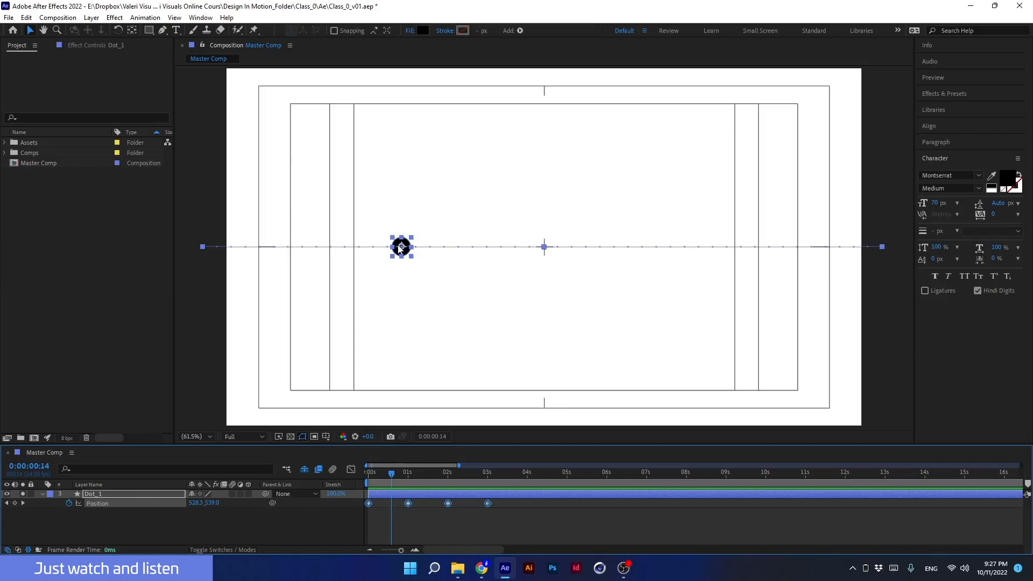
{"action": "left_click_drag", "start_coordinate": [401, 248], "coordinate": [402, 162]}
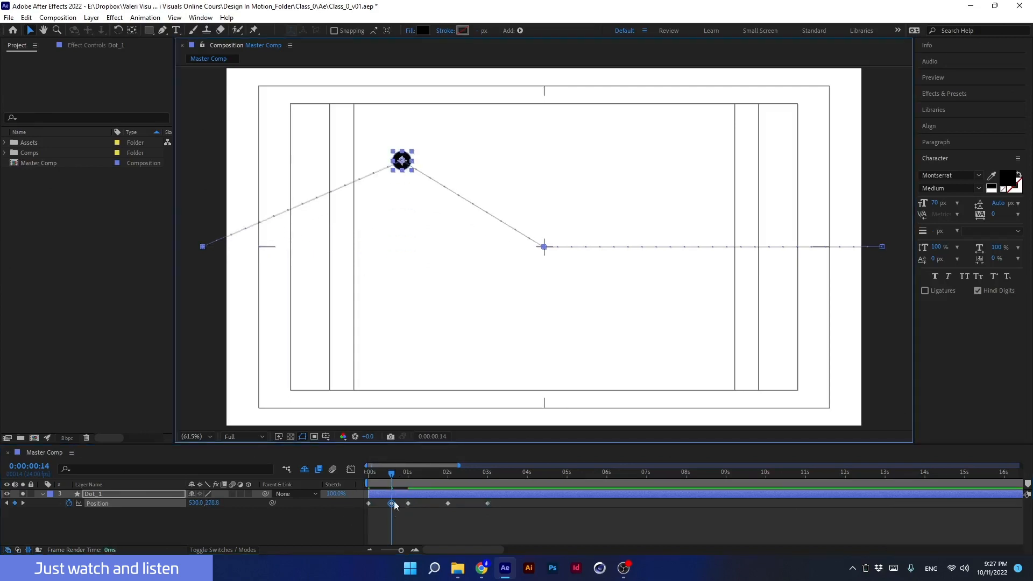
{"action": "left_click_drag", "start_coordinate": [389, 475], "coordinate": [408, 476]}
{"action": "key", "text": "Delete"}
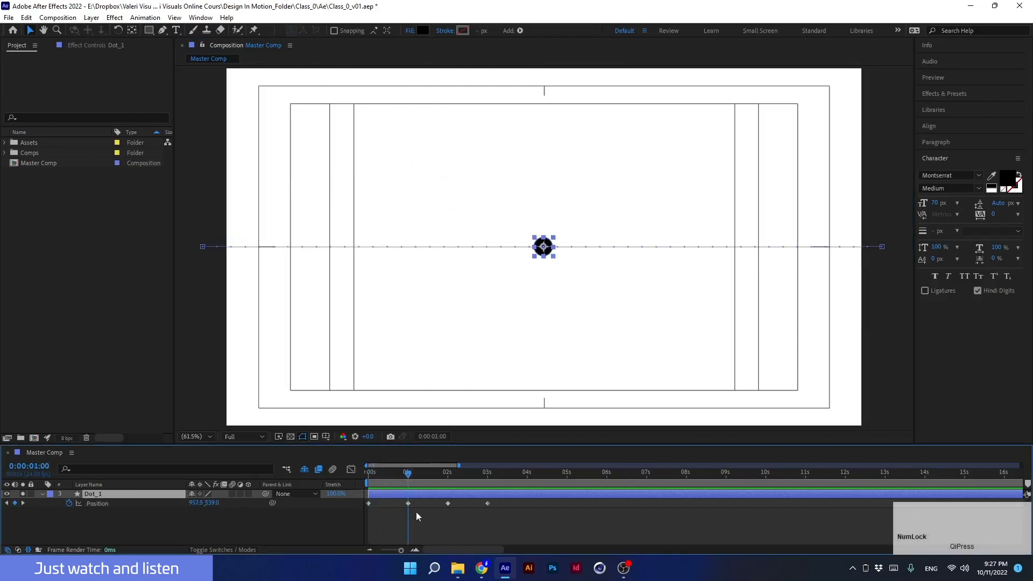
Step: Select all of Dot_1's Position keyframes at 0:00:01:00, move the whole motion path up, and undo the move
{"action": "left_click", "coordinate": [116, 505]}
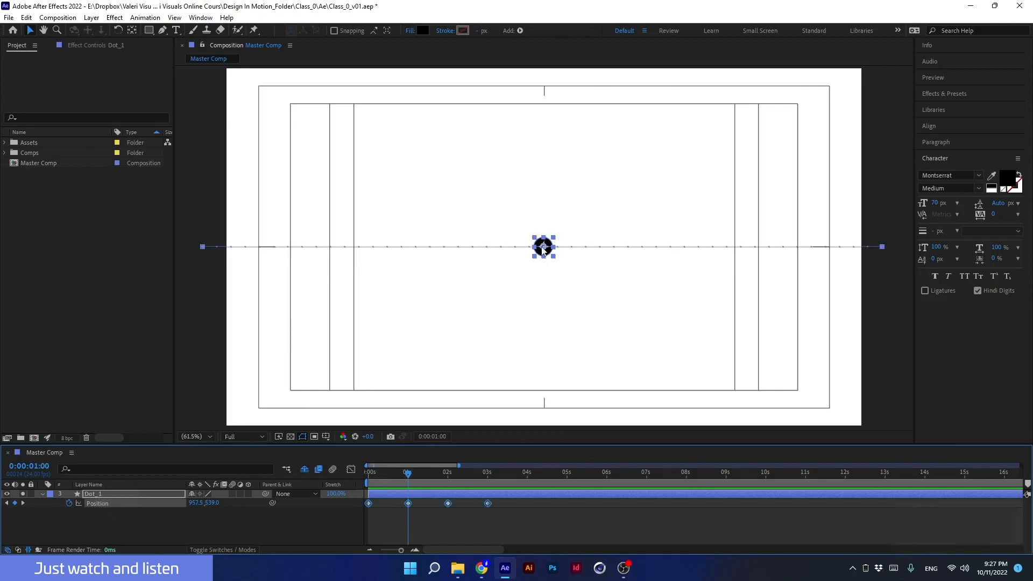
{"action": "left_click_drag", "start_coordinate": [541, 250], "coordinate": [535, 192]}
{"action": "key", "text": "ctrl+z"}
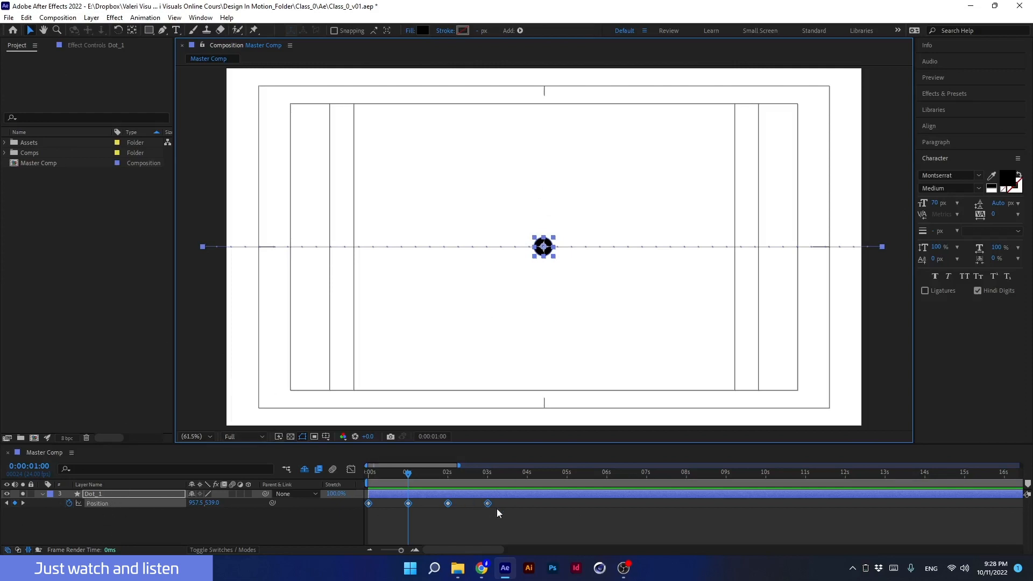
Step: With the current time at 0:00:01:12, delete Dot_1's Position keyframes at 1, 2 and 3 seconds
{"action": "left_click_drag", "start_coordinate": [382, 484], "coordinate": [427, 477]}
{"action": "left_click", "coordinate": [377, 512]}
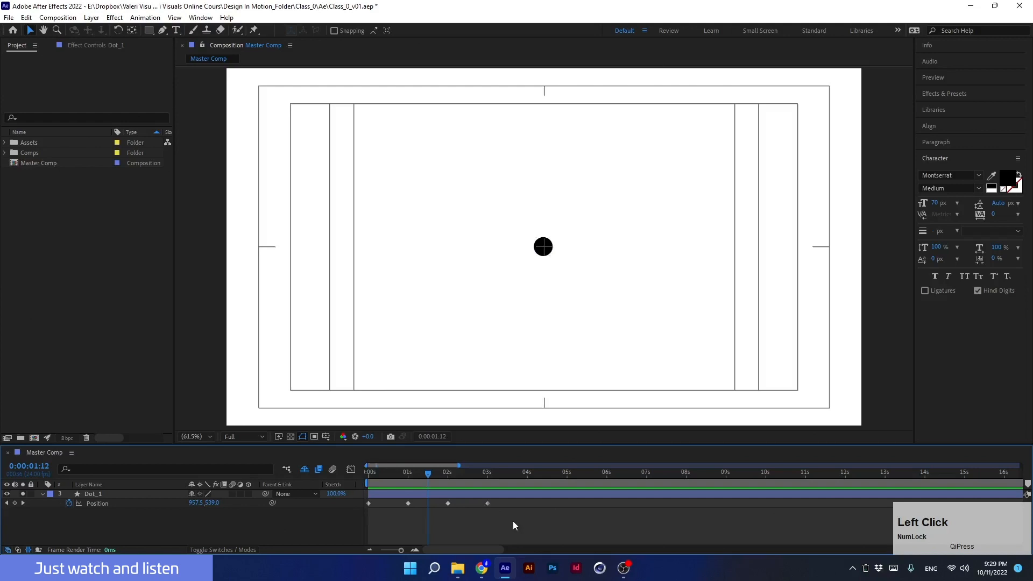
{"action": "left_click_drag", "start_coordinate": [512, 520], "coordinate": [386, 507]}
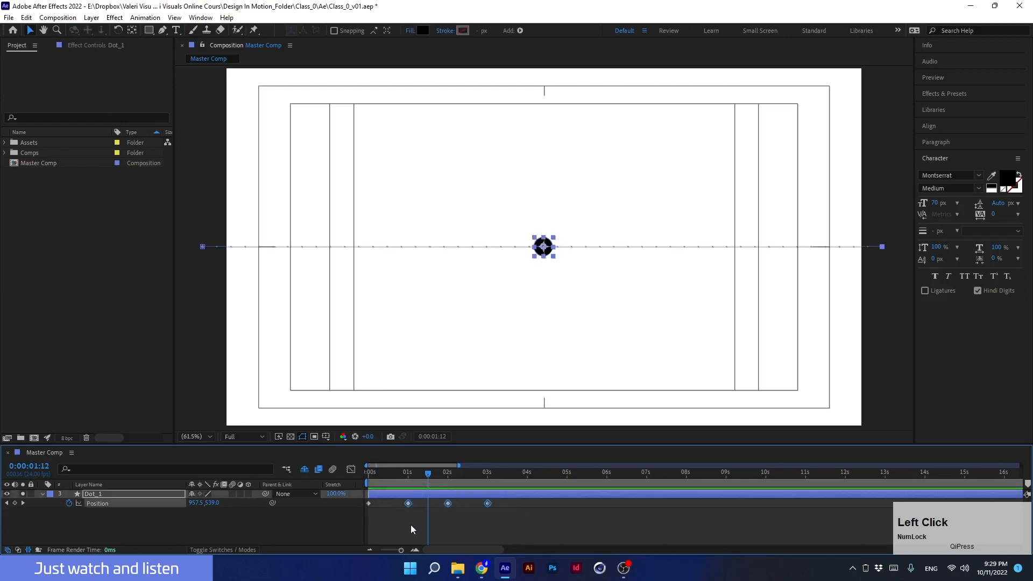
{"action": "key", "text": "Delete"}
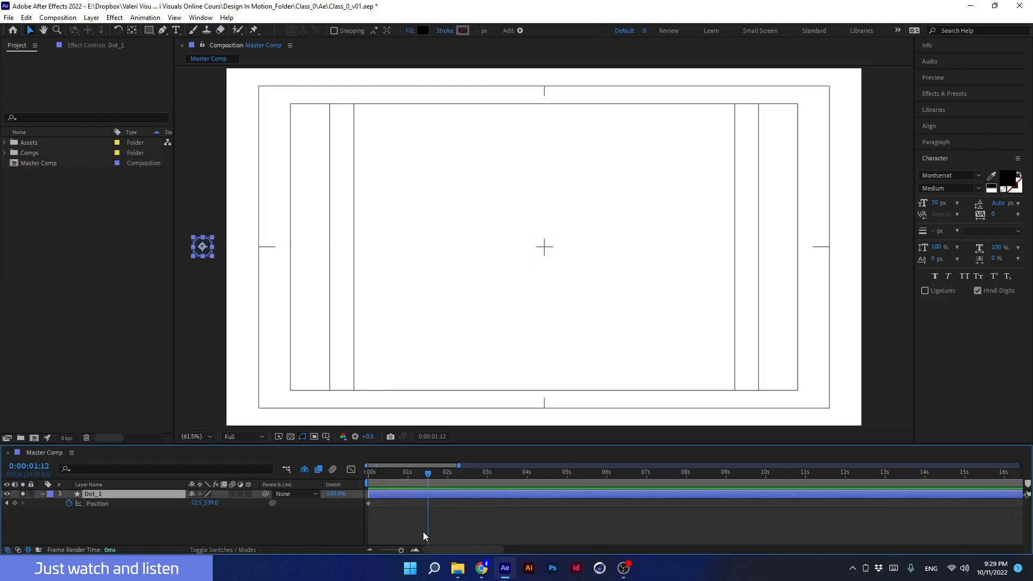
Step: Delete Dot_1's remaining Position keyframe at the start of the timeline
{"action": "left_click", "coordinate": [369, 503]}
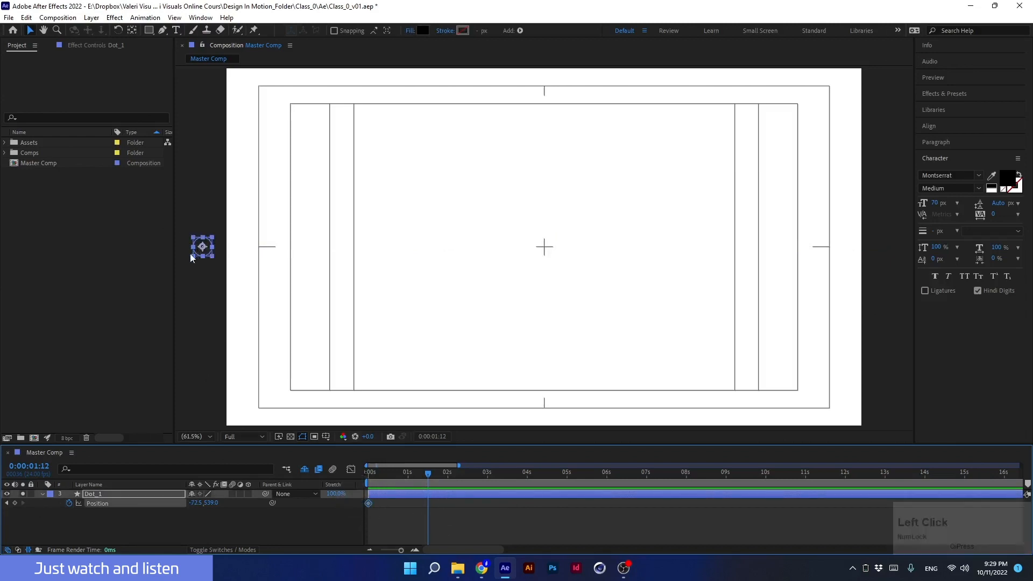
{"action": "left_click", "coordinate": [203, 248]}
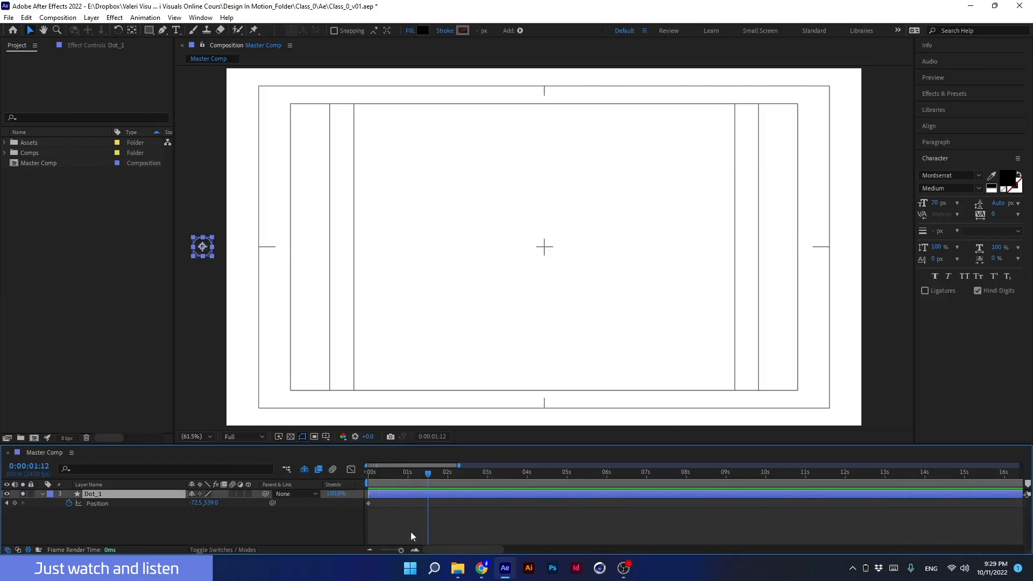
{"action": "left_click", "coordinate": [369, 503]}
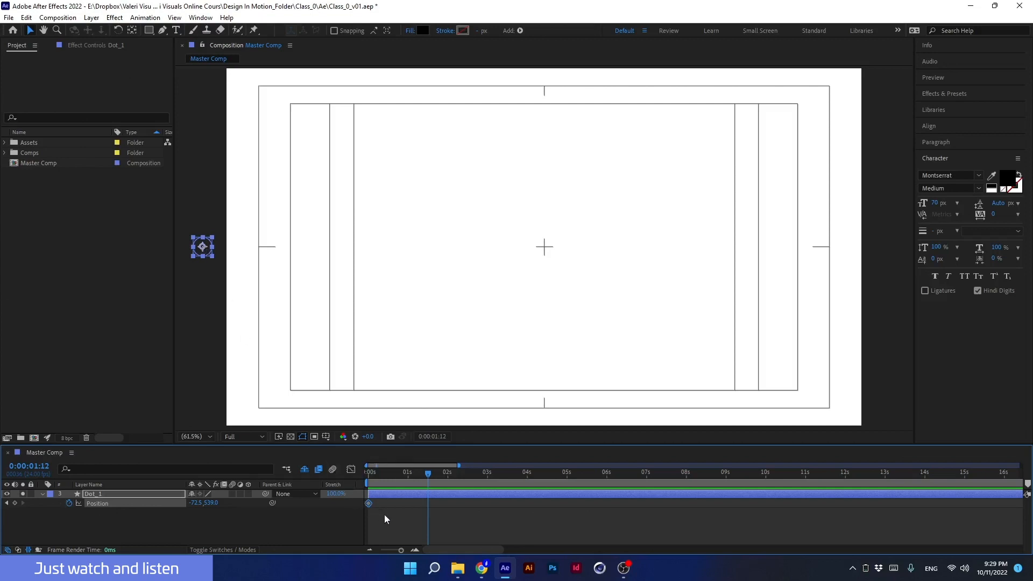
{"action": "left_click_drag", "start_coordinate": [384, 515], "coordinate": [334, 489]}
{"action": "key", "text": "Delete"}
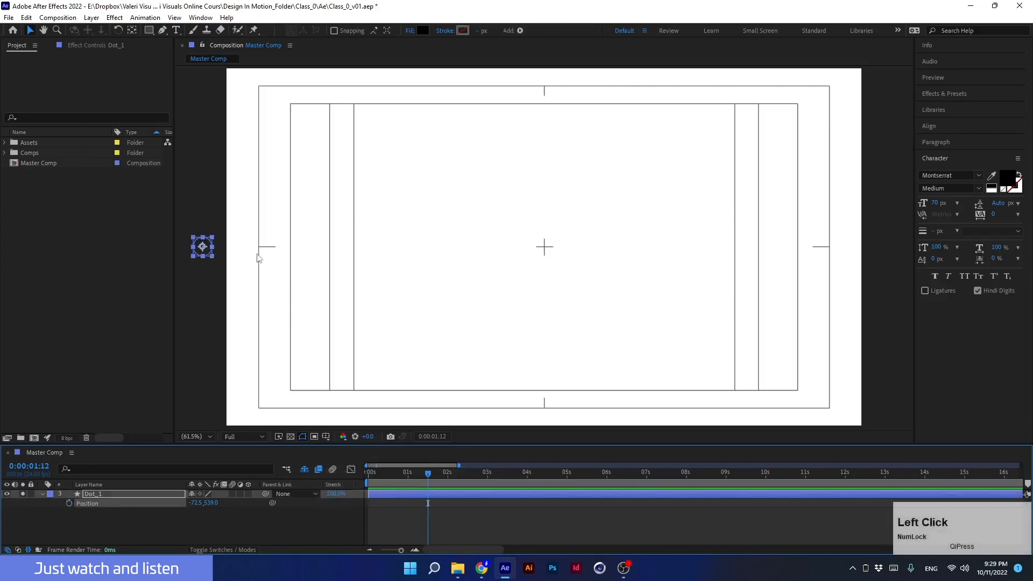
Step: Move Dot_1 to the frame's centre at about 962, 537, then undo the move and the Position keyframe deletions
{"action": "left_click_drag", "start_coordinate": [211, 255], "coordinate": [545, 249]}
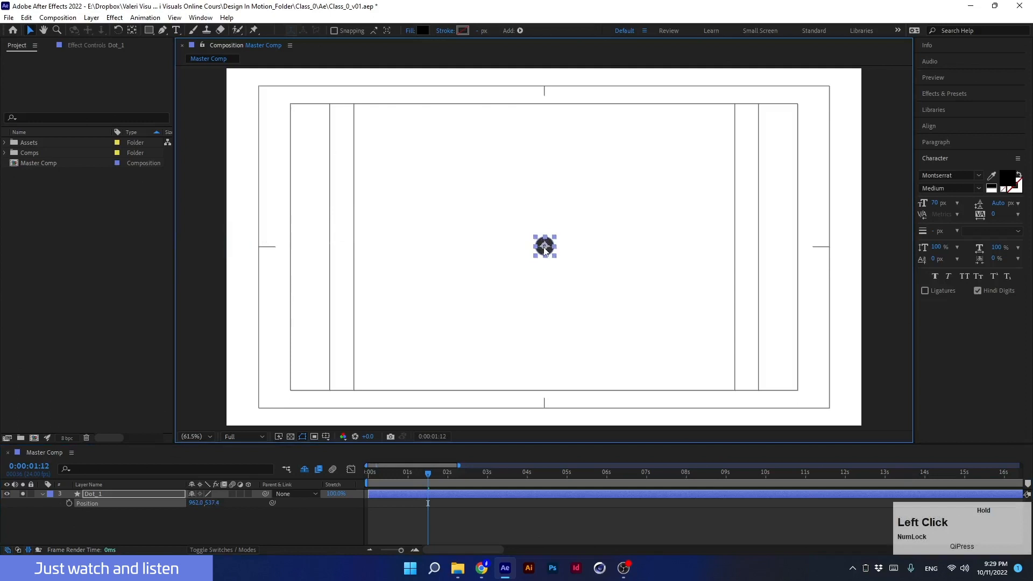
{"action": "left_click_drag", "start_coordinate": [545, 248], "coordinate": [545, 249]}
{"action": "key", "text": "ctrl+z"}
{"action": "key", "text": "ctrl+z"}
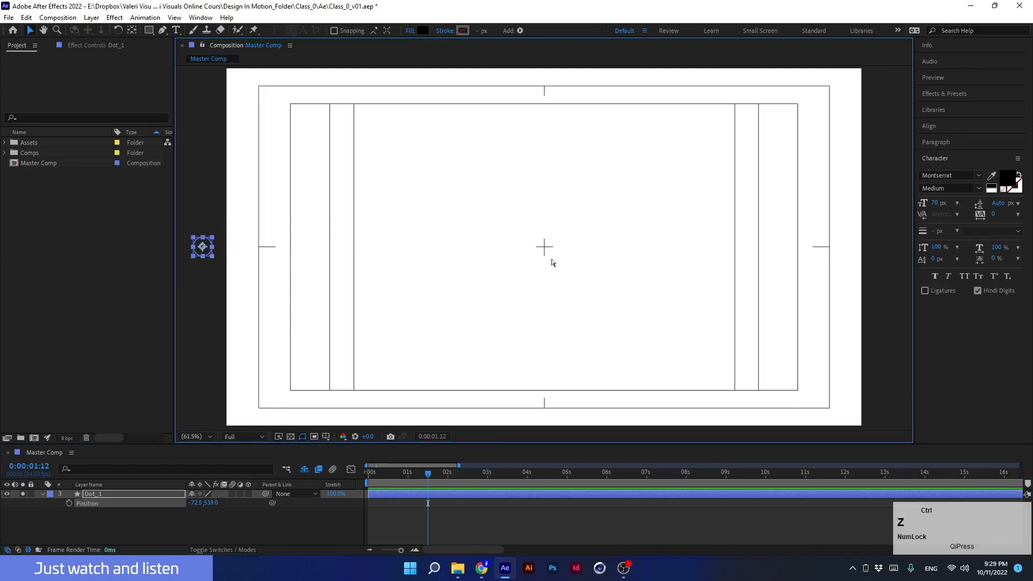
{"action": "key", "text": "ctrl+shift+z"}
{"action": "key", "text": "ctrl+shift+z"}
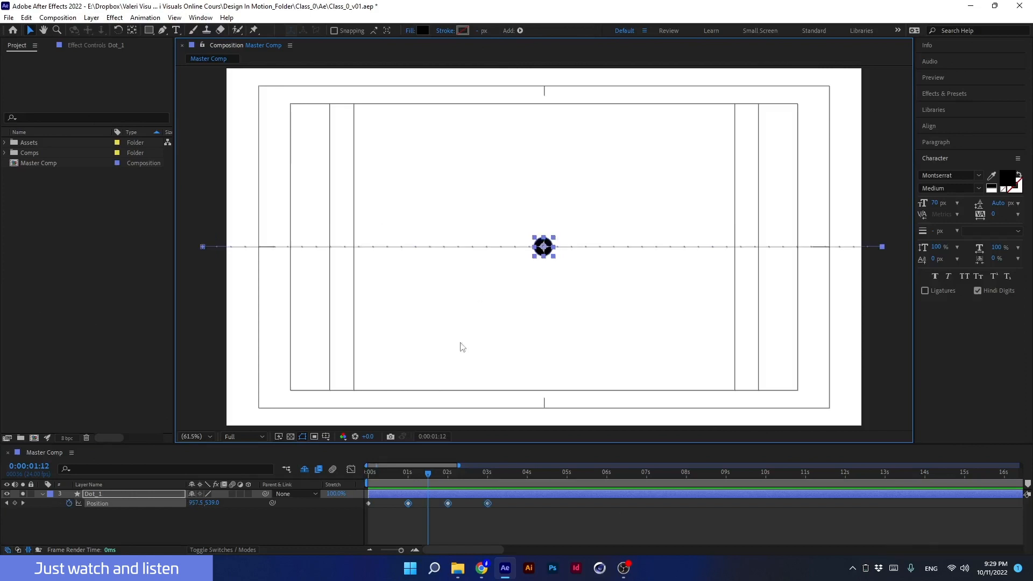
Step: At 0:00:03:19, delete Dot_1's Position keyframes at 0, 2 and 3 seconds, then undo the deletions
{"action": "left_click", "coordinate": [404, 526]}
{"action": "left_click_drag", "start_coordinate": [431, 474], "coordinate": [518, 473]}
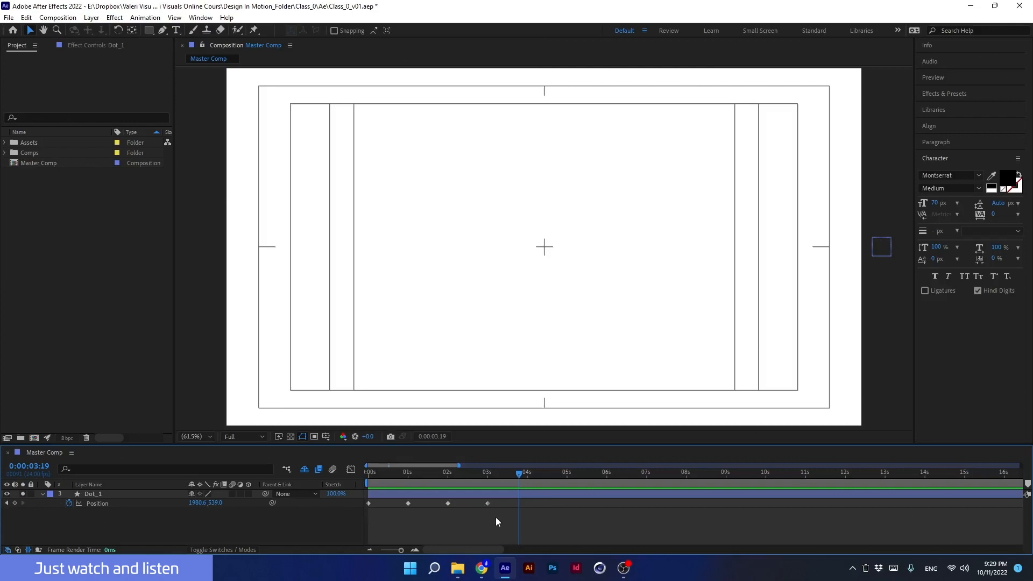
{"action": "left_click_drag", "start_coordinate": [496, 518], "coordinate": [441, 493]}
{"action": "key", "text": "Delete"}
{"action": "left_click_drag", "start_coordinate": [379, 518], "coordinate": [324, 478]}
{"action": "key", "text": "Delete"}
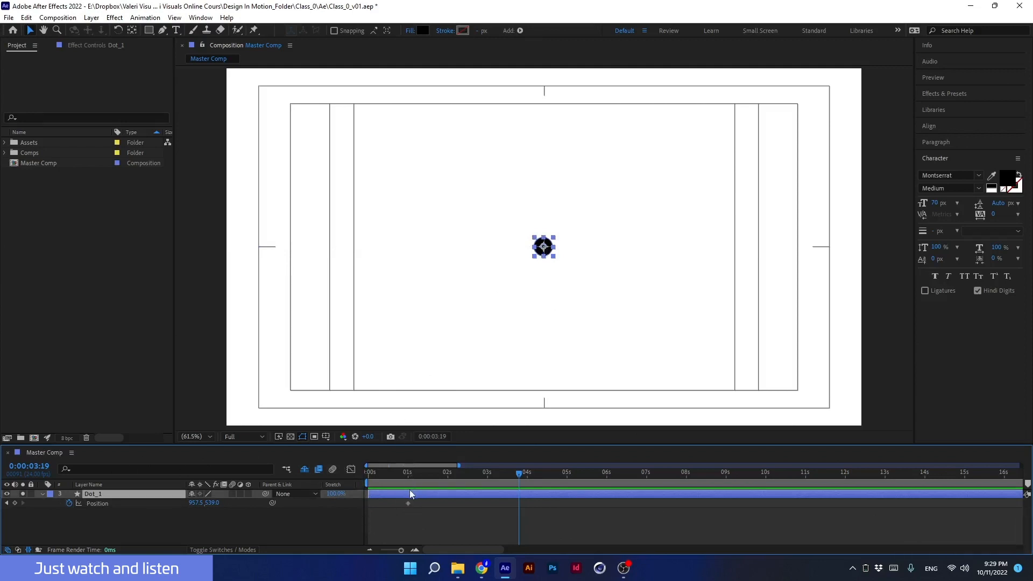
{"action": "key", "text": "ctrl+z"}
{"action": "key", "text": "ctrl+z"}
Step: With the current time at 0:00:01:00, delete all of Dot_1's Position keyframes, ending with the one at 1 second
{"action": "left_click_drag", "start_coordinate": [407, 474], "coordinate": [492, 526]}
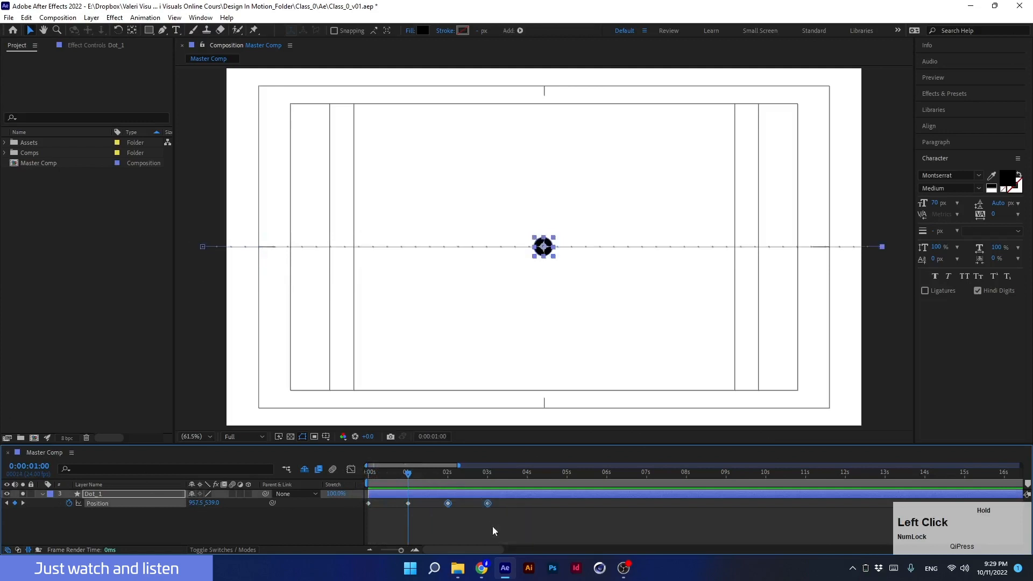
{"action": "key", "text": "Delete"}
{"action": "left_click_drag", "start_coordinate": [383, 522], "coordinate": [334, 495]}
{"action": "key", "text": "Delete"}
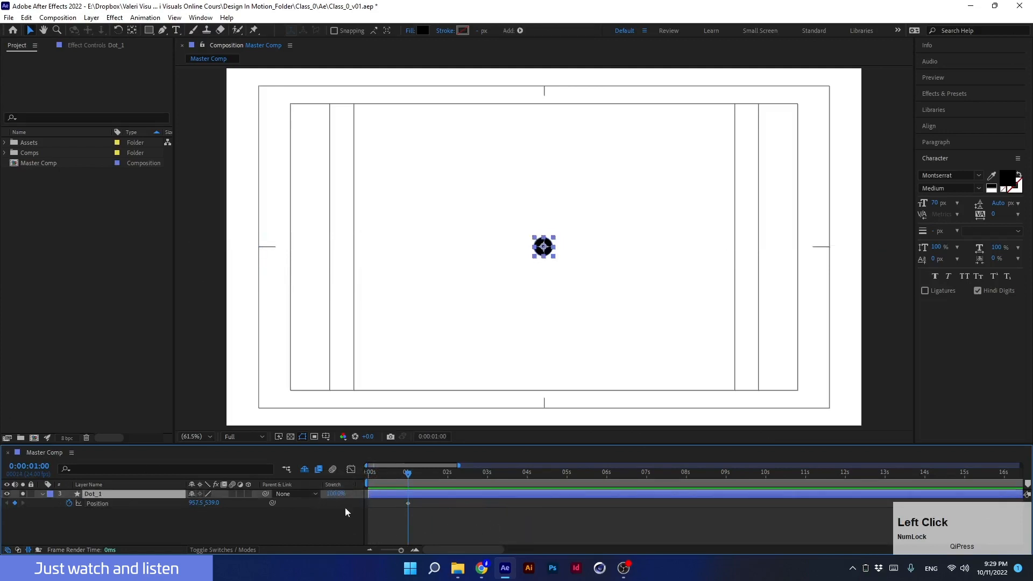
{"action": "left_click", "coordinate": [406, 508]}
{"action": "left_click", "coordinate": [414, 491]}
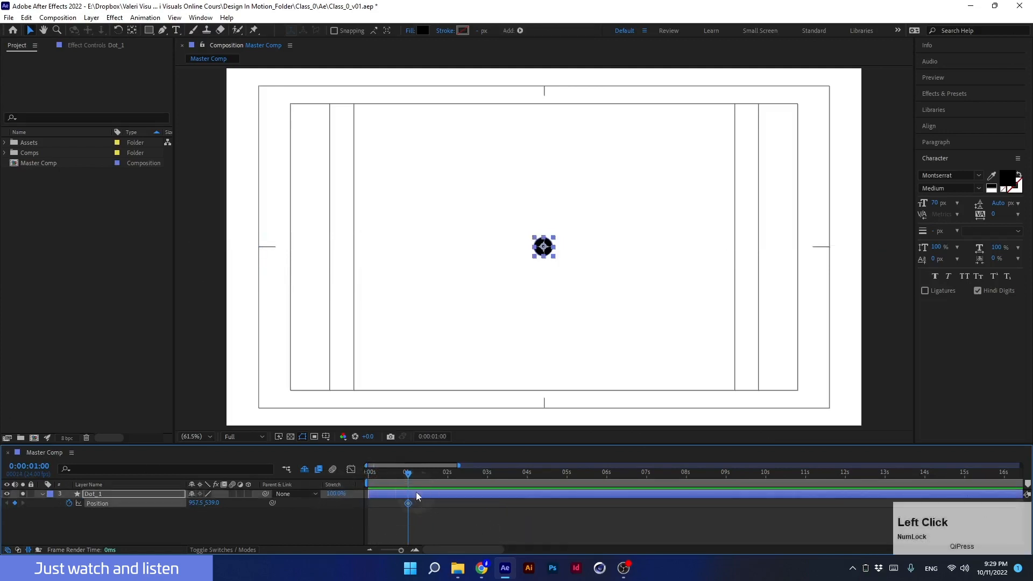
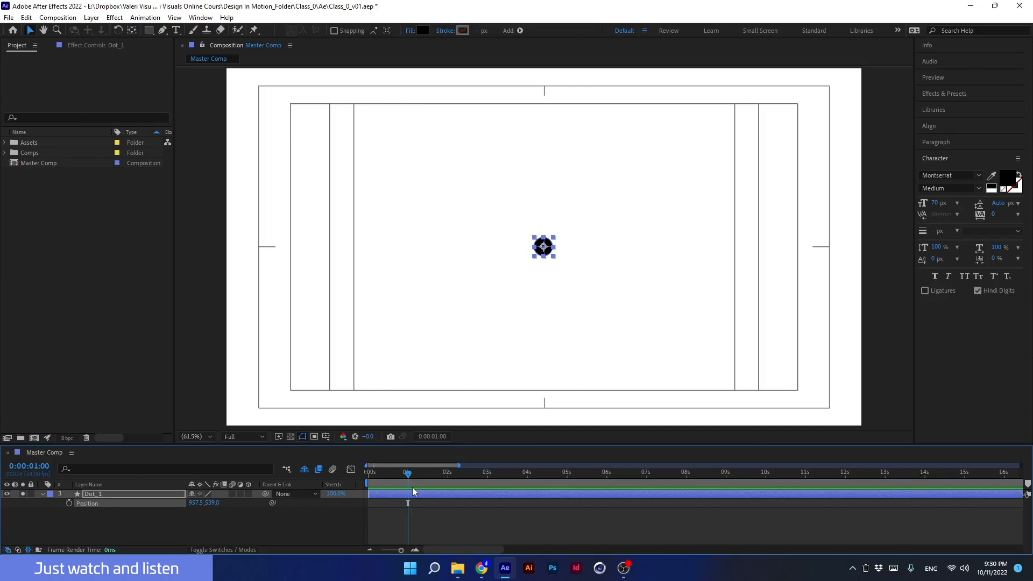
Step: At 0:00:00:00, hide the safe-area guides, move Dot_1 off the frame's left side to about -51, 539, and enable Position keyframing
{"action": "left_click_drag", "start_coordinate": [409, 473], "coordinate": [353, 476]}
{"action": "key", "text": "apostrophe"}
{"action": "left_click_drag", "start_coordinate": [544, 248], "coordinate": [202, 249]}
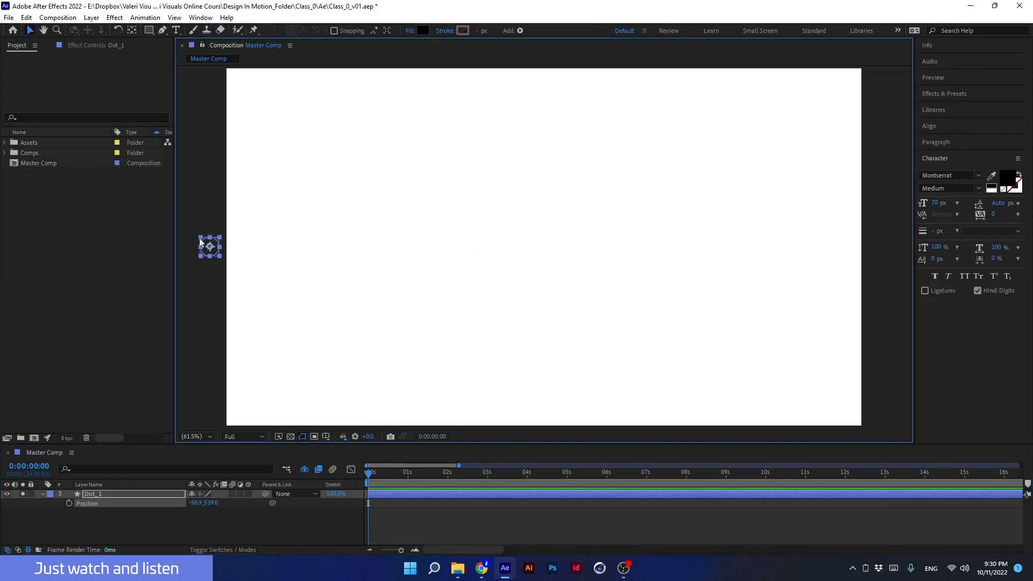
{"action": "left_click", "coordinate": [69, 503]}
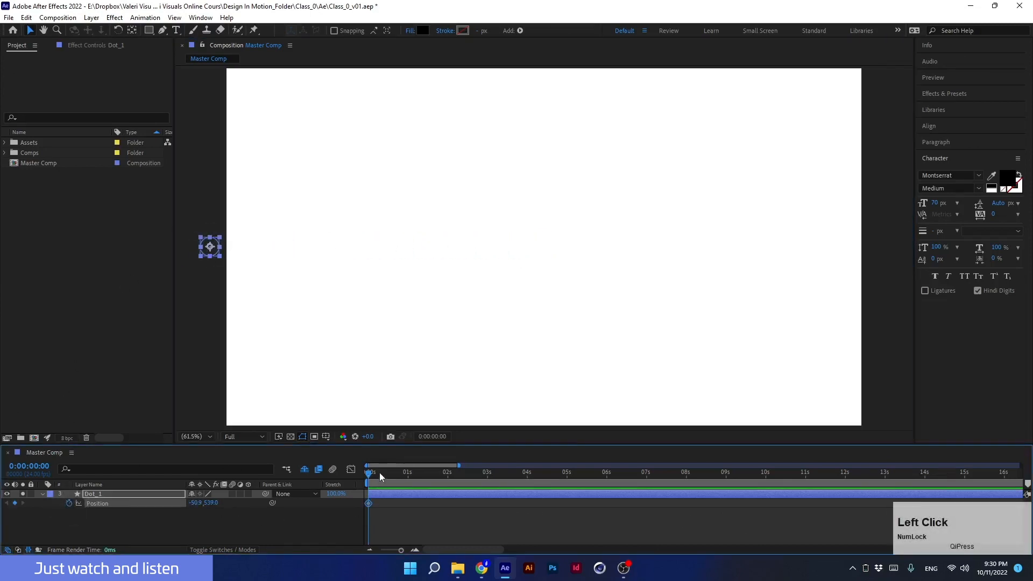
Step: Move Dot_1 horizontally to the frame's centre at about 959, 539 at 0:00:01:00, and show the safe-area guides
{"action": "left_click_drag", "start_coordinate": [379, 472], "coordinate": [408, 486]}
{"action": "left_click_drag", "start_coordinate": [202, 249], "coordinate": [543, 250]}
{"action": "key", "text": "apostrophe"}
Step: Preview Dot_1's movement from off-screen to the centre, starting at 0:00:00:00
{"action": "left_click_drag", "start_coordinate": [407, 472], "coordinate": [363, 492]}
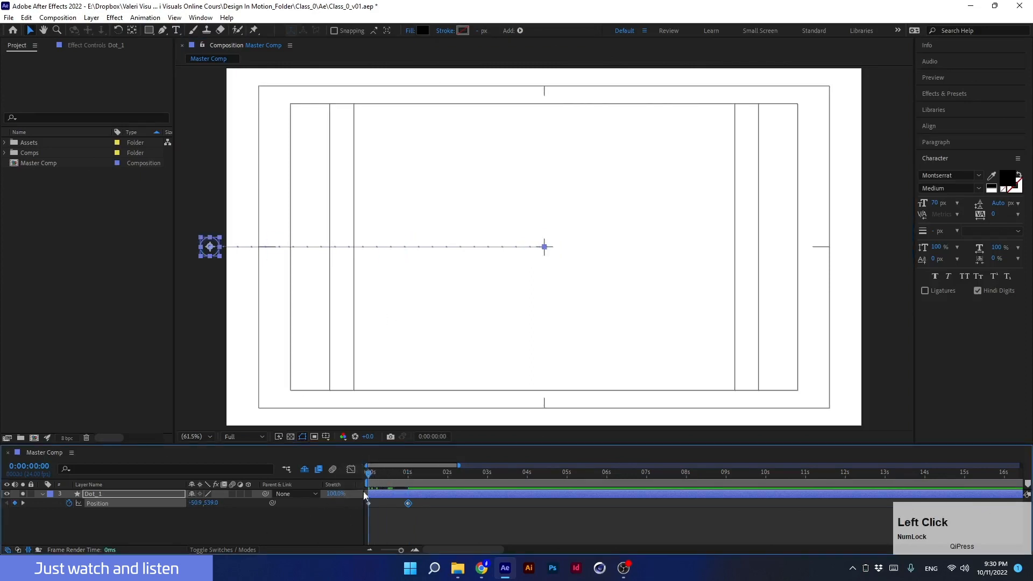
{"action": "key", "text": "space"}
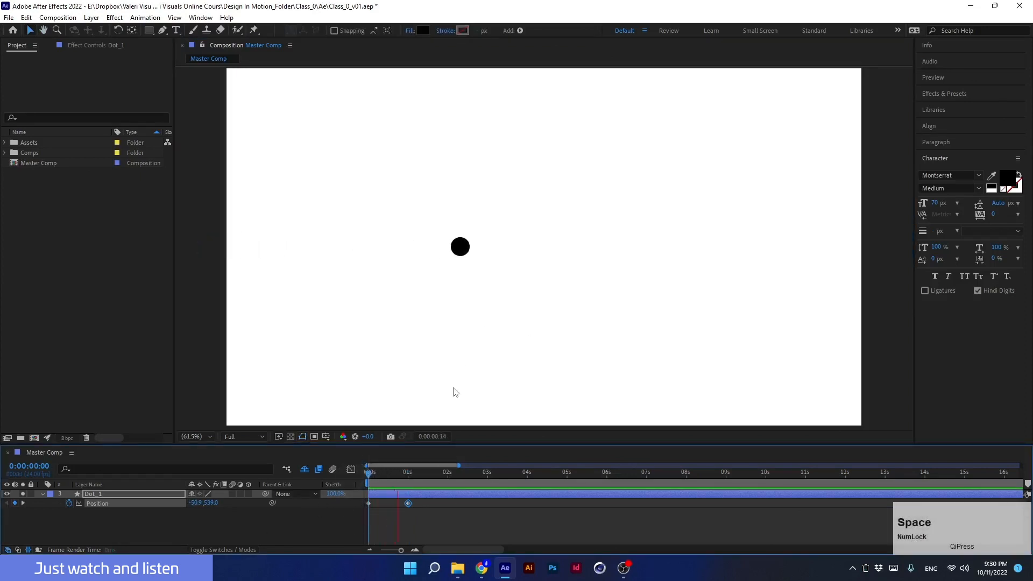
{"action": "key", "text": "space"}
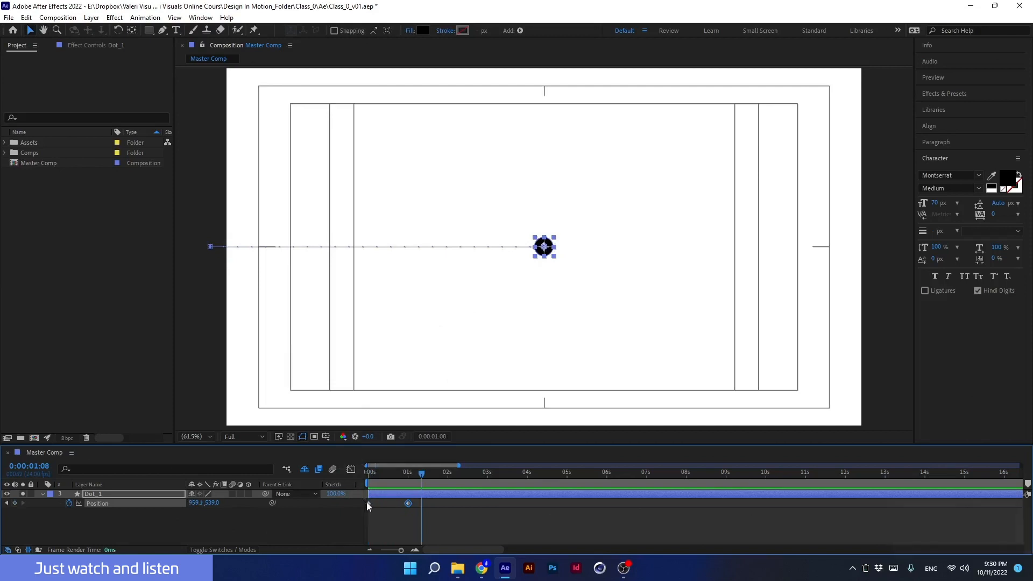
Step: Delete both of Dot_1's Position keyframes while it sits at the frame's centre
{"action": "left_click", "coordinate": [397, 529]}
{"action": "left_click", "coordinate": [347, 498]}
{"action": "left_click", "coordinate": [394, 518]}
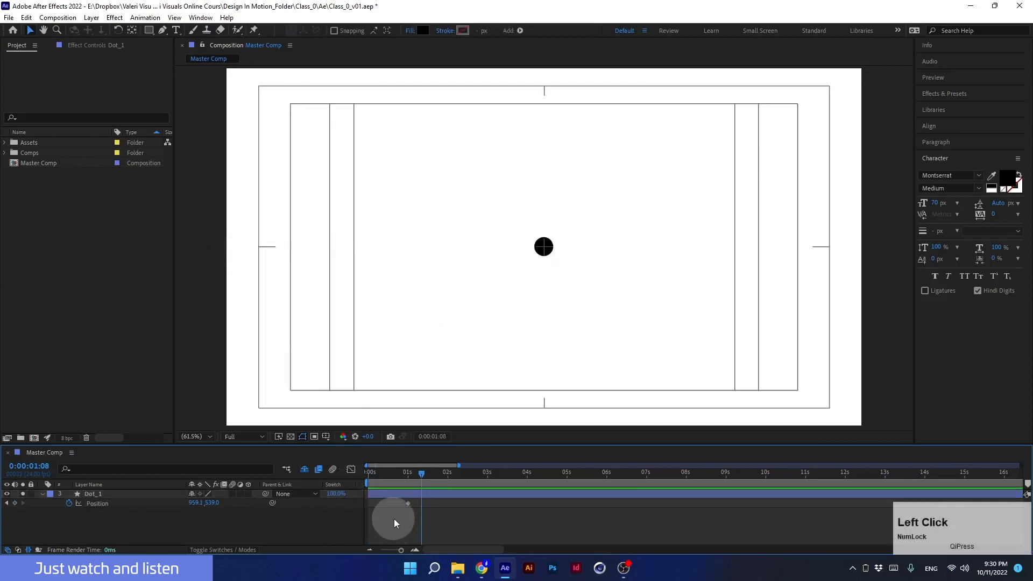
{"action": "left_click", "coordinate": [429, 496]}
Step: Set Dot_1's first Position keyframe at 0:00:01:00 with the dot at the frame's centre
{"action": "left_click_drag", "start_coordinate": [417, 475], "coordinate": [337, 487]}
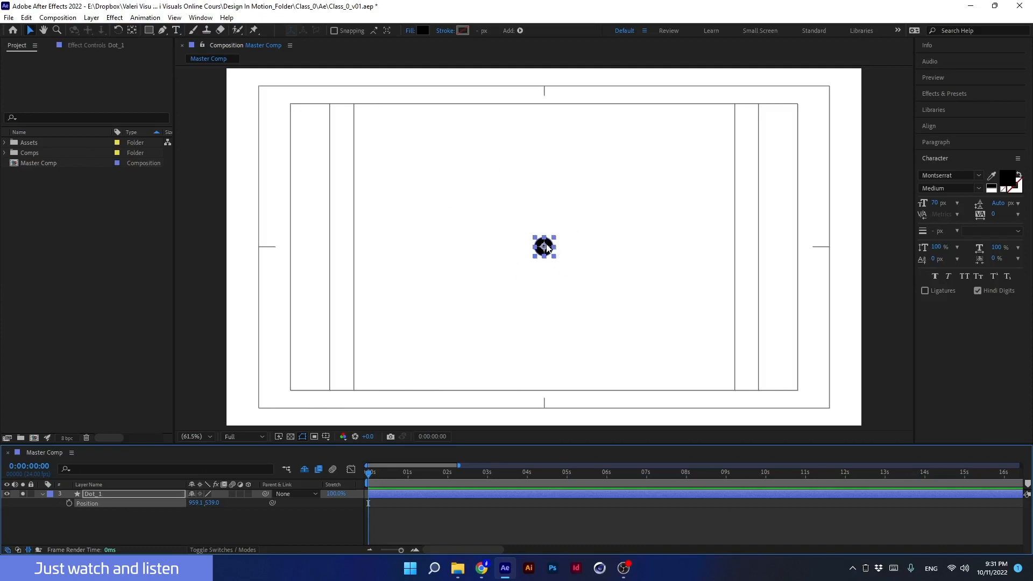
{"action": "left_click", "coordinate": [379, 473]}
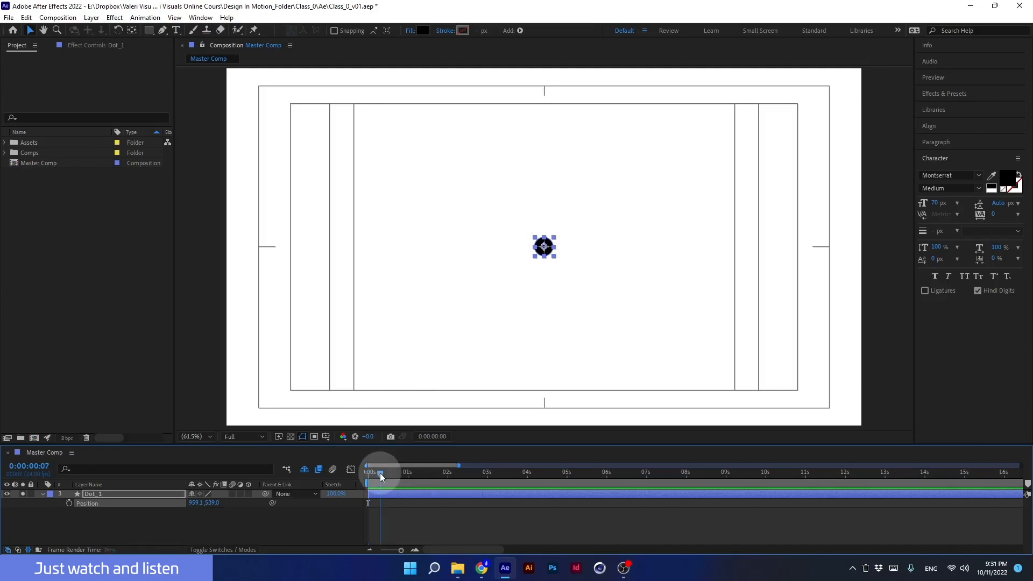
{"action": "left_click_drag", "start_coordinate": [380, 473], "coordinate": [408, 479]}
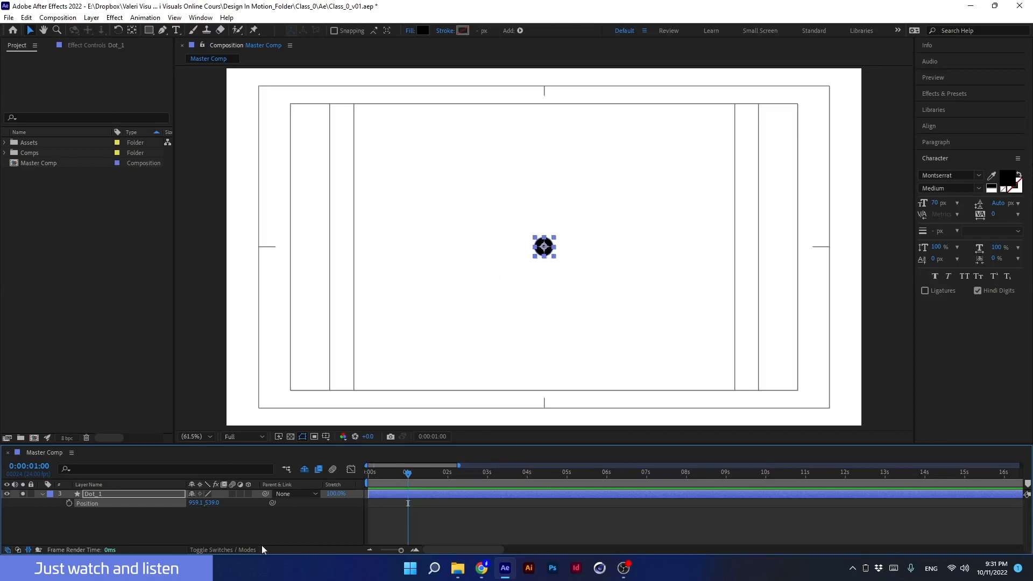
{"action": "left_click", "coordinate": [68, 505]}
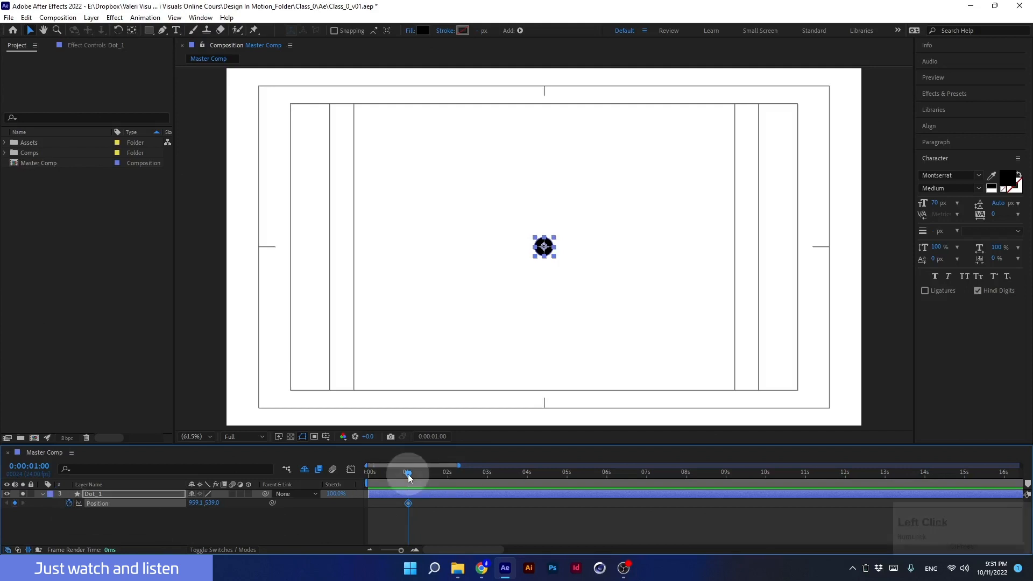
Step: Place Dot_1 off-screen beyond the frame's left edge, about -56, 539, at 0:00:00:00 and preview its movement to the centre
{"action": "left_click_drag", "start_coordinate": [408, 477], "coordinate": [363, 480]}
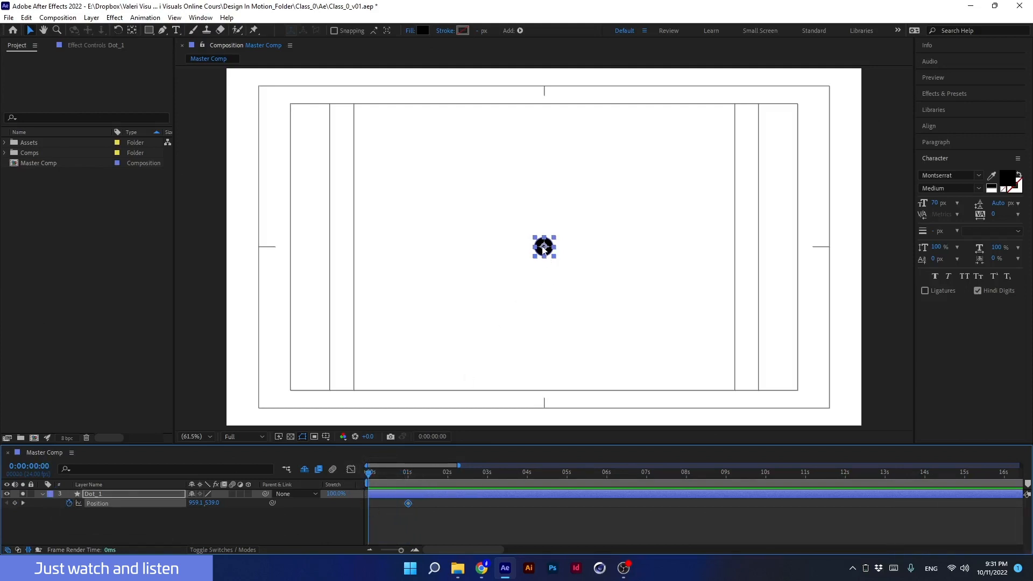
{"action": "left_click_drag", "start_coordinate": [544, 246], "coordinate": [208, 248]}
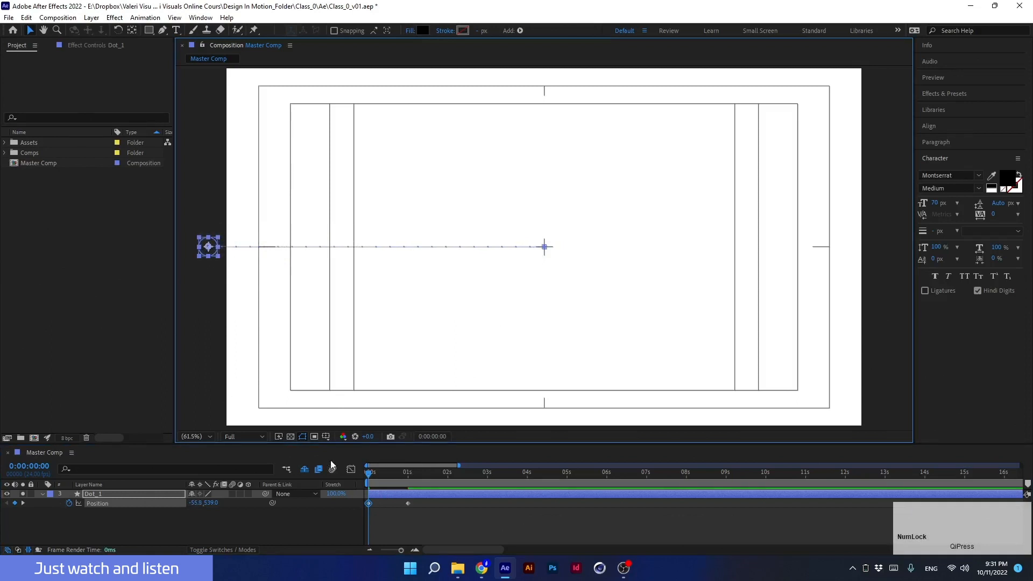
{"action": "left_click", "coordinate": [368, 479]}
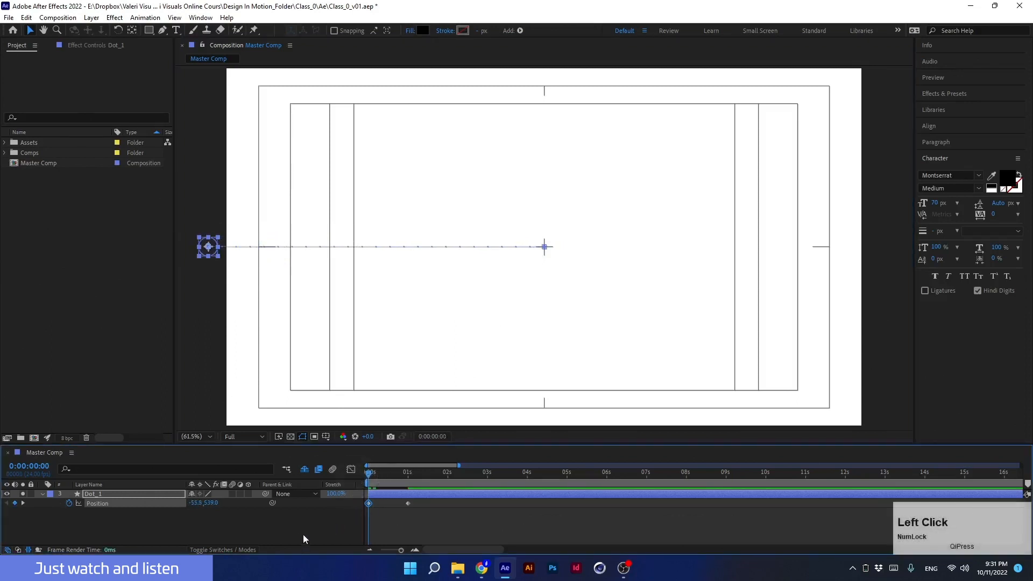
{"action": "key", "text": "space"}
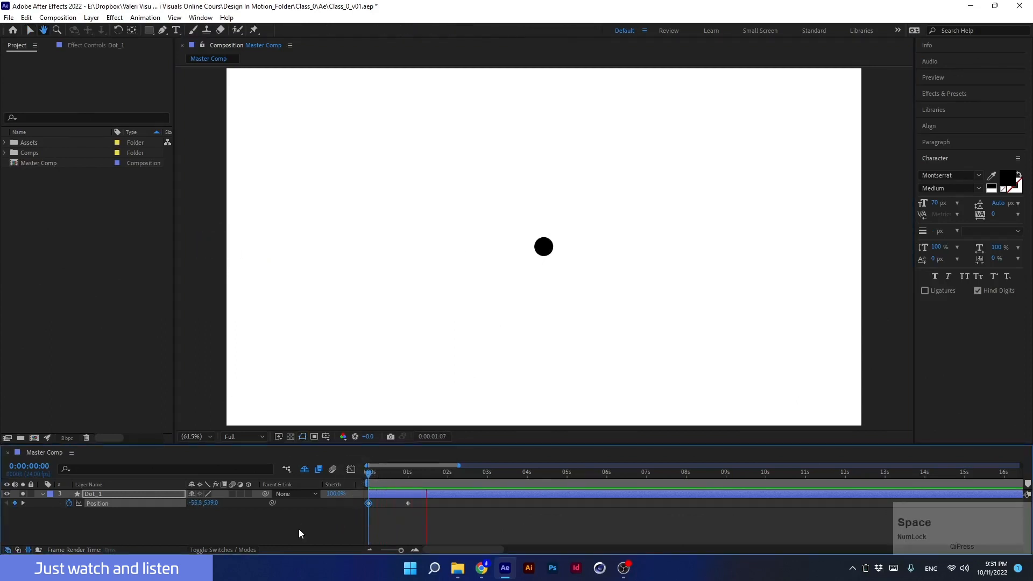
{"action": "key", "text": "space"}
Step: Delete Dot_1's Position keyframe at 0:00:00:00, followed by the one at 0:00:01:00, leaving the dot at the frame's centre
{"action": "left_click_drag", "start_coordinate": [404, 477], "coordinate": [408, 478]}
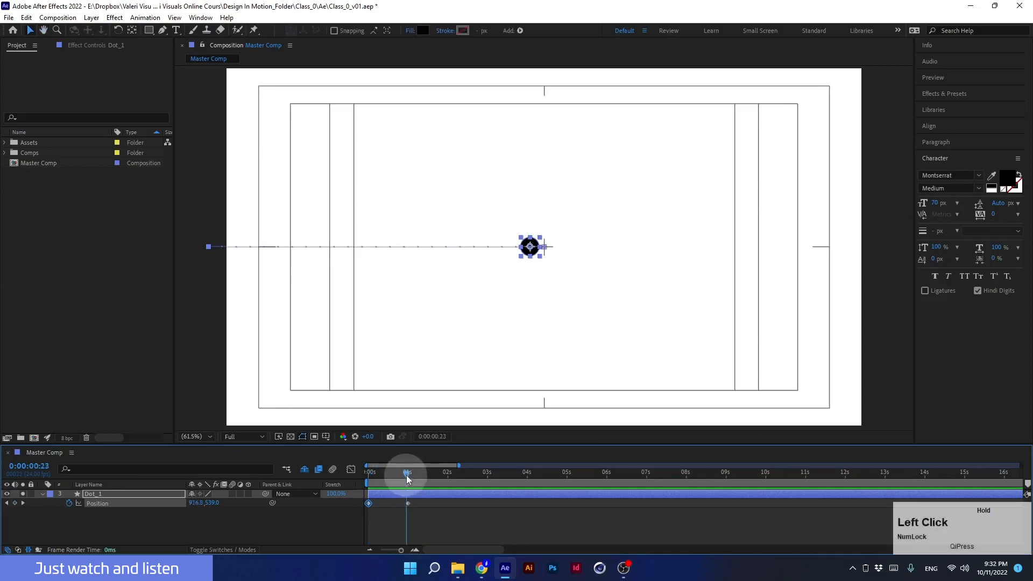
{"action": "left_click", "coordinate": [377, 519]}
{"action": "left_click", "coordinate": [369, 504]}
{"action": "key", "text": "Delete"}
{"action": "left_click_drag", "start_coordinate": [396, 517], "coordinate": [418, 490]}
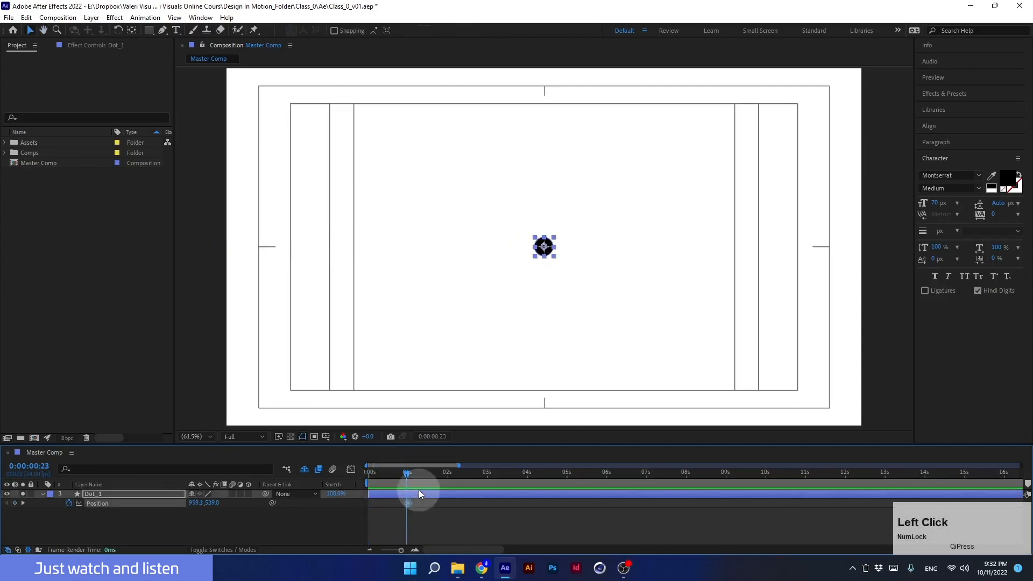
{"action": "left_click", "coordinate": [405, 478]}
{"action": "key", "text": "Delete"}
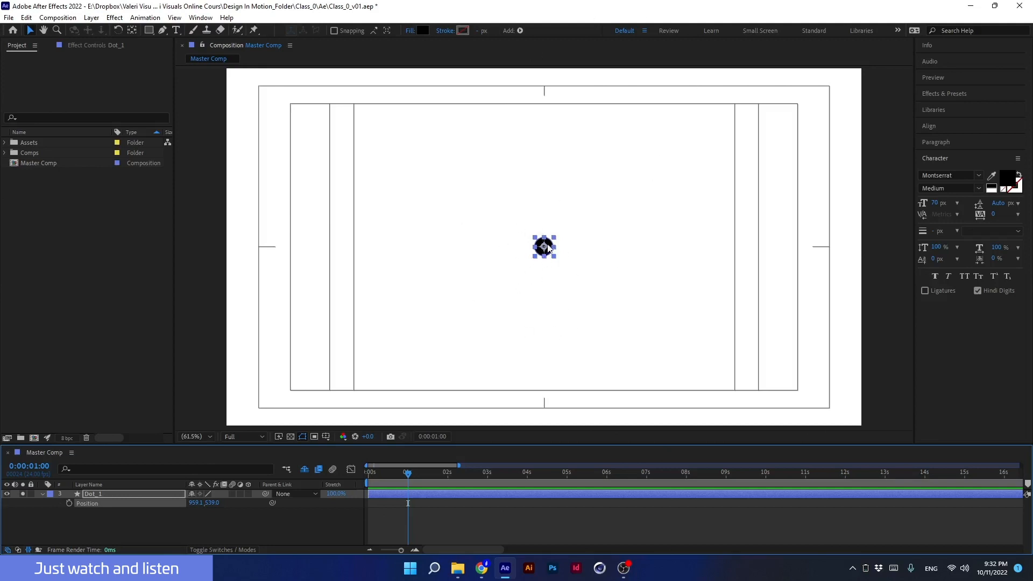
Step: Keyframe Dot_1 at the frame's centre at 0:00:06:00 and off-screen left, about -61, 539, at 0:00:00:00, and preview the move
{"action": "left_click_drag", "start_coordinate": [406, 476], "coordinate": [606, 491]}
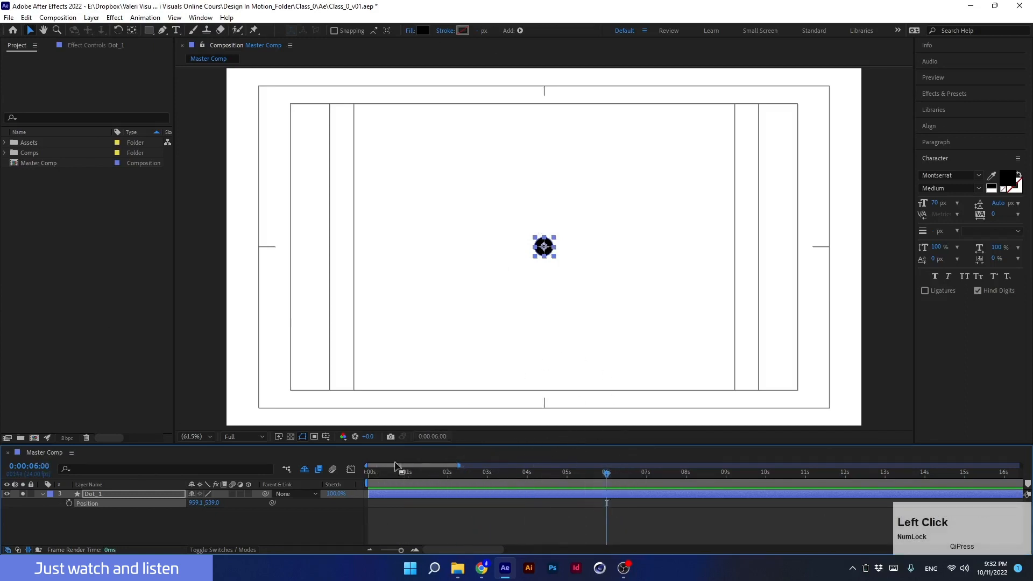
{"action": "left_click", "coordinate": [69, 503]}
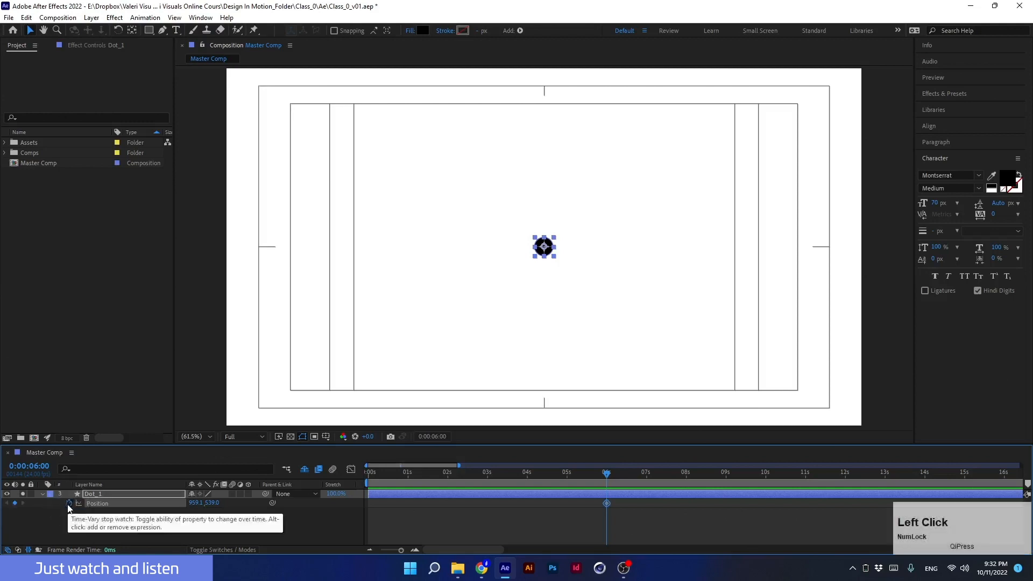
{"action": "left_click_drag", "start_coordinate": [607, 477], "coordinate": [369, 477]}
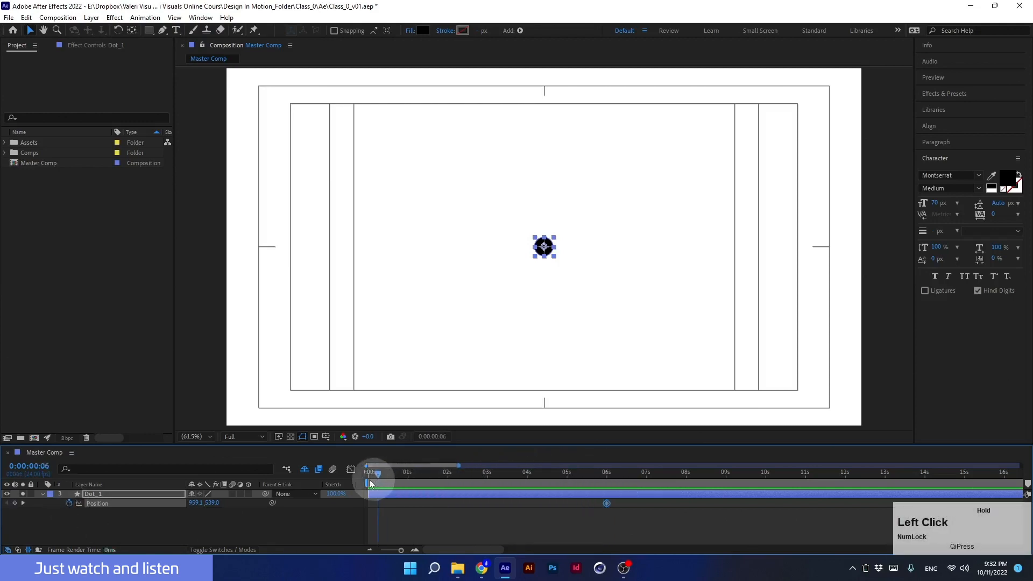
{"action": "left_click_drag", "start_coordinate": [544, 247], "coordinate": [206, 247]}
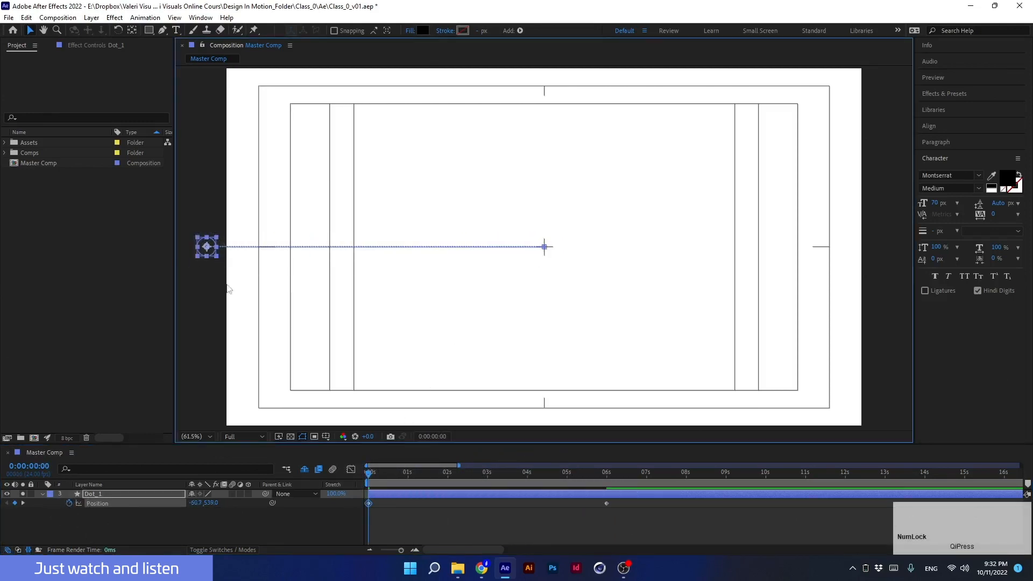
{"action": "key", "text": "space"}
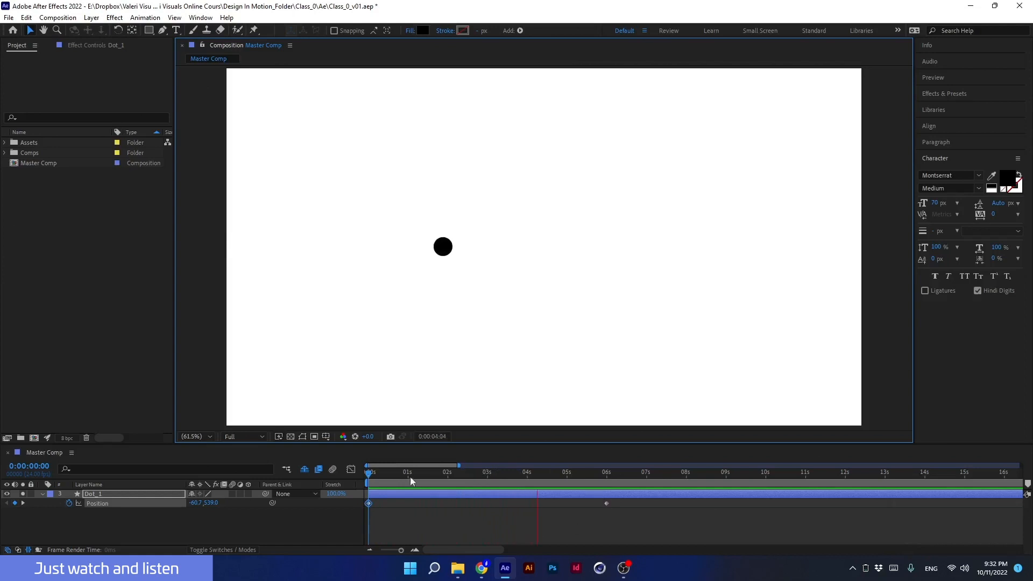
{"action": "key", "text": "space"}
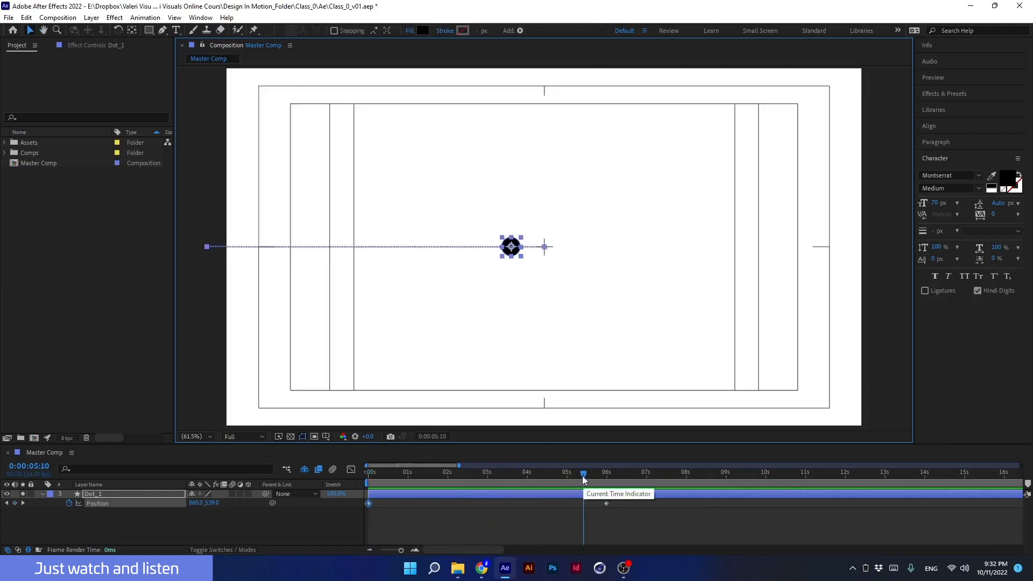
Step: Shift Dot_1's centre Position keyframe from 0:00:06:00 to 0:00:01:00 and preview the faster entrance
{"action": "left_click", "coordinate": [601, 475]}
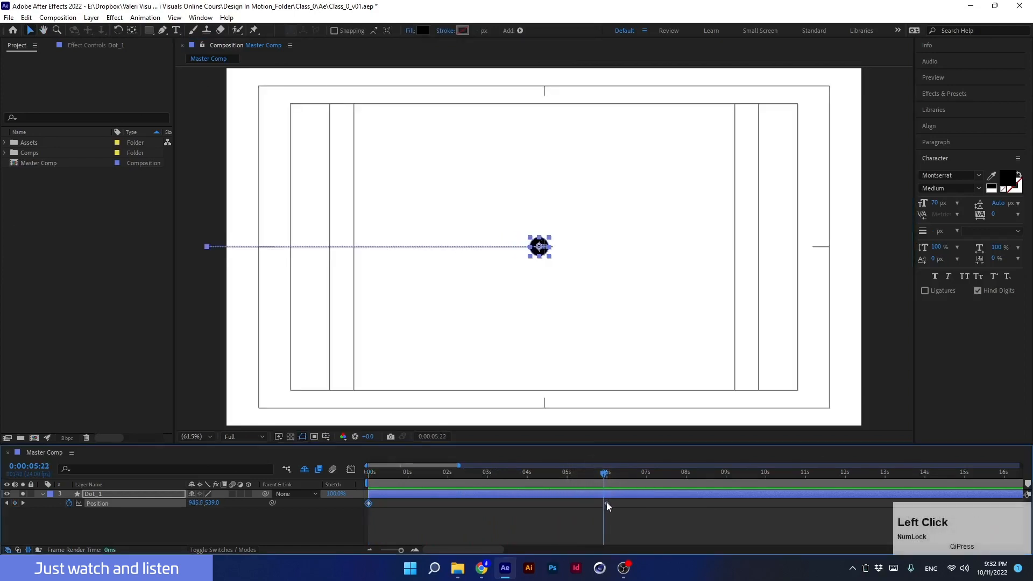
{"action": "left_click_drag", "start_coordinate": [606, 504], "coordinate": [345, 484]}
{"action": "key", "text": "space"}
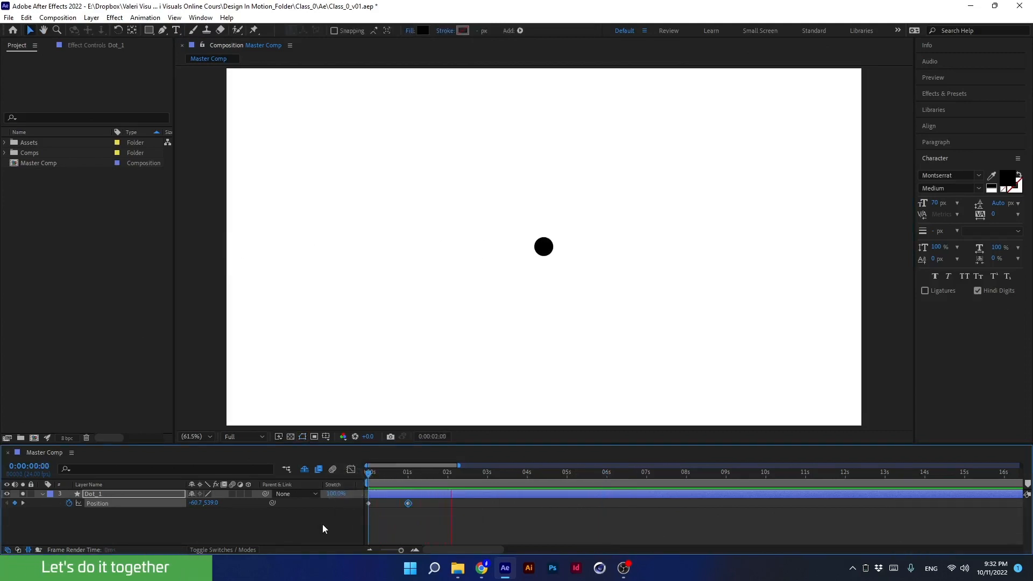
{"action": "key", "text": "space"}
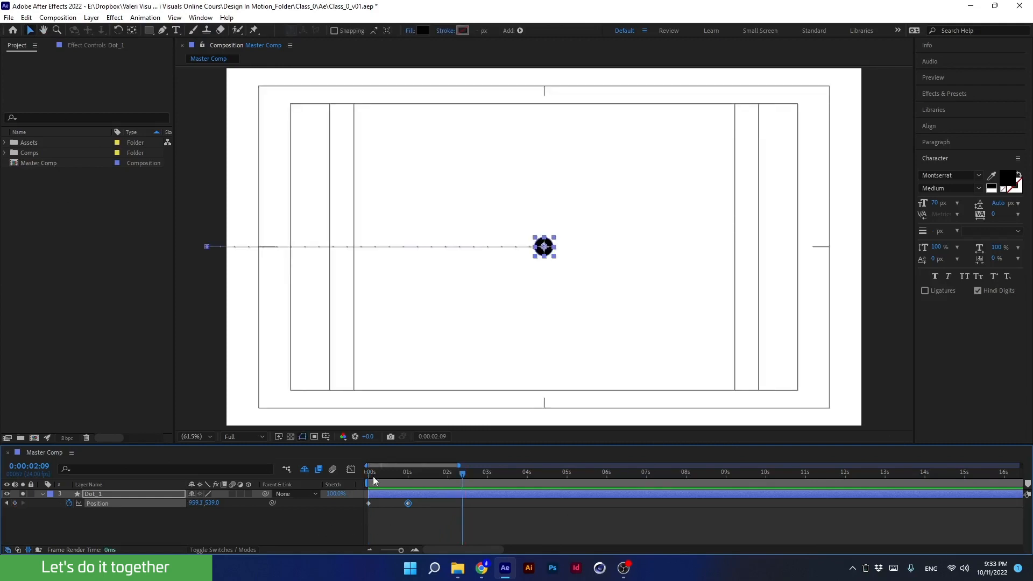
Step: Delete Dot_1's centre Position keyframe at 0:00:01:00, and undo that deletion
{"action": "left_click_drag", "start_coordinate": [373, 476], "coordinate": [424, 484]}
{"action": "left_click", "coordinate": [373, 502]}
{"action": "left_click", "coordinate": [391, 488]}
{"action": "left_click", "coordinate": [408, 503]}
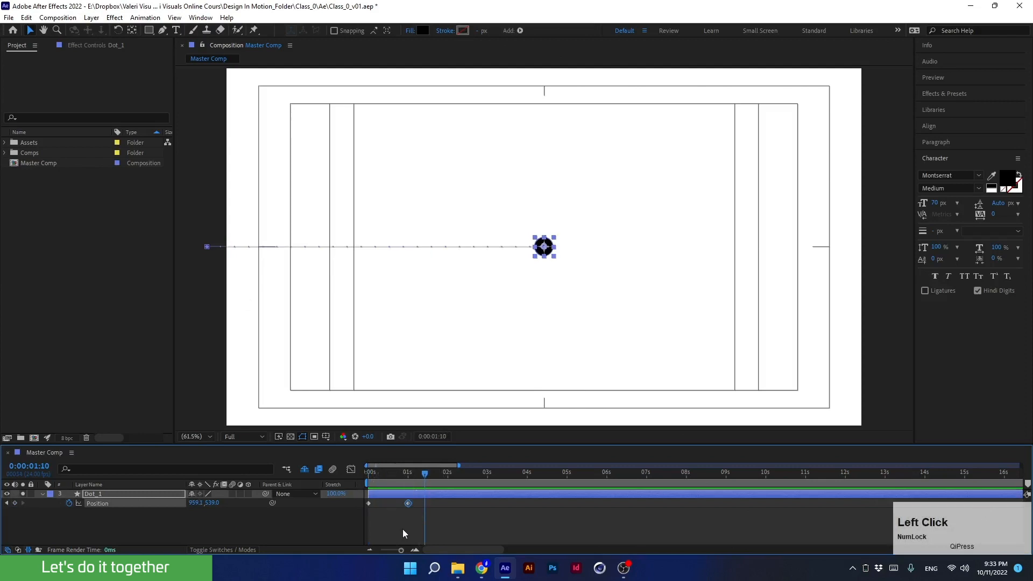
{"action": "key", "text": "Delete"}
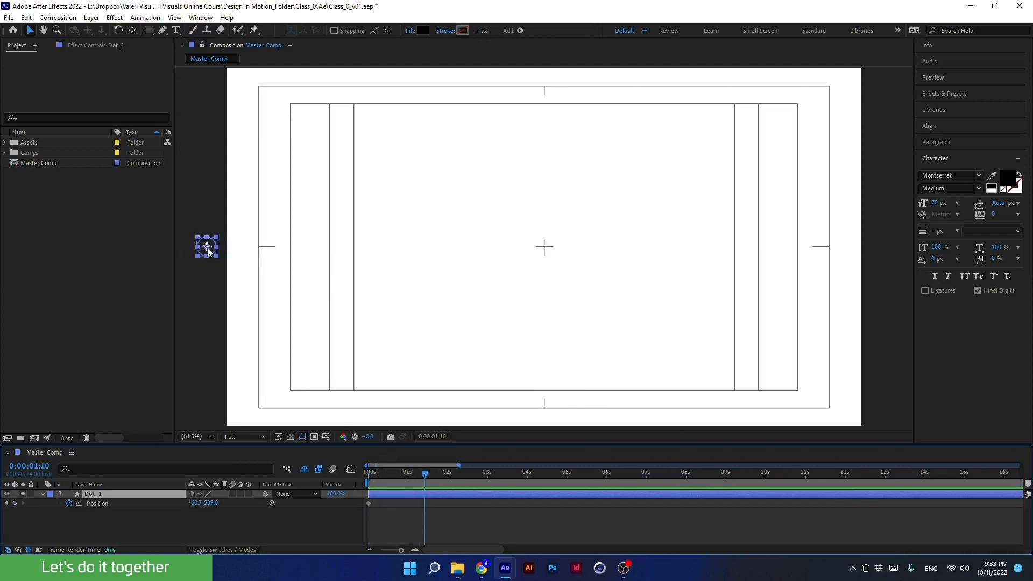
{"action": "key", "text": "ctrl+z"}
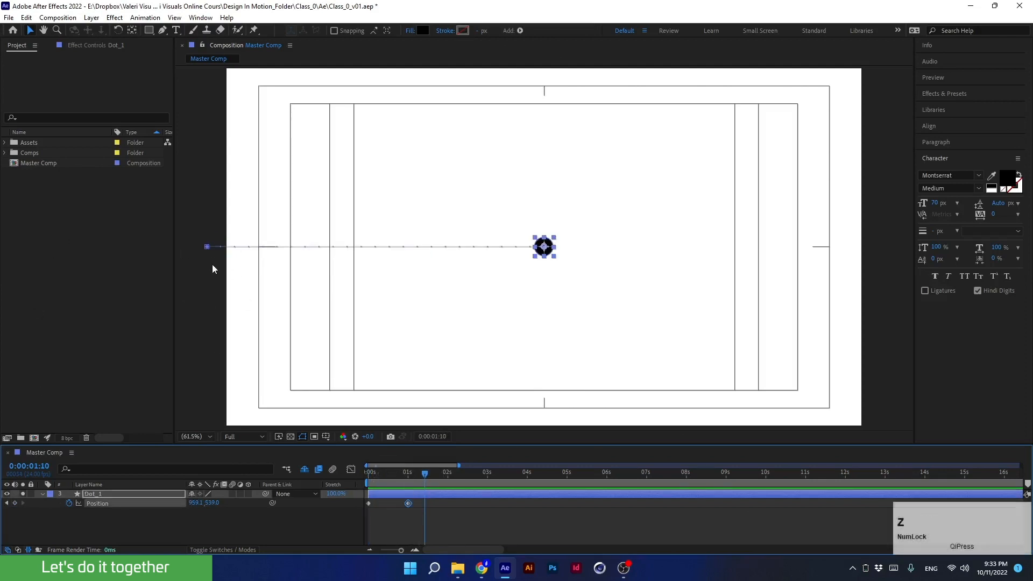
Step: Delete Dot_1's off-screen Position keyframe at 0:00:00:00 first, followed by its centre keyframe at 0:00:01:00
{"action": "left_click_drag", "start_coordinate": [375, 513], "coordinate": [357, 498]}
{"action": "key", "text": "Delete"}
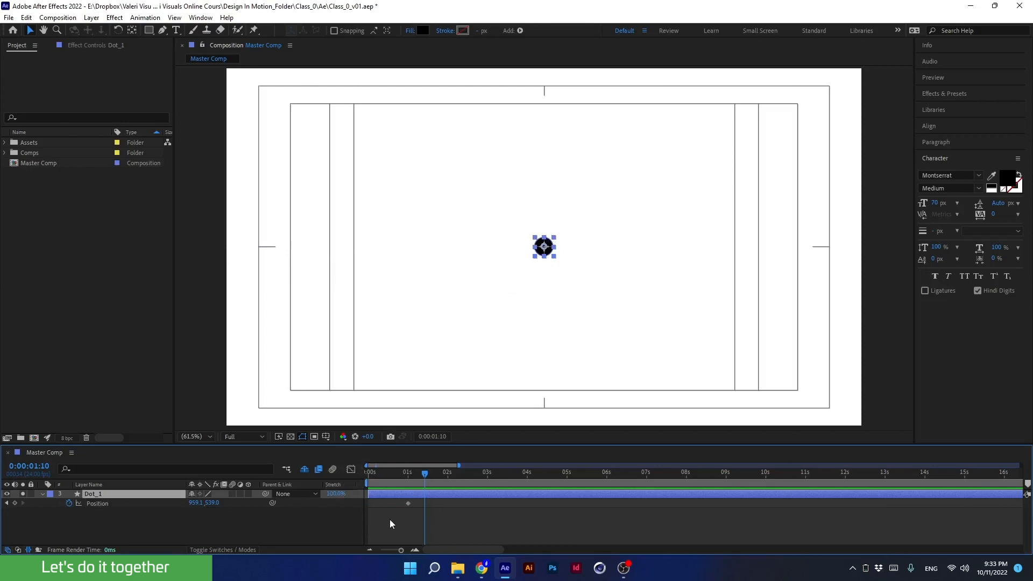
{"action": "left_click_drag", "start_coordinate": [390, 520], "coordinate": [418, 491]}
{"action": "key", "text": "Delete"}
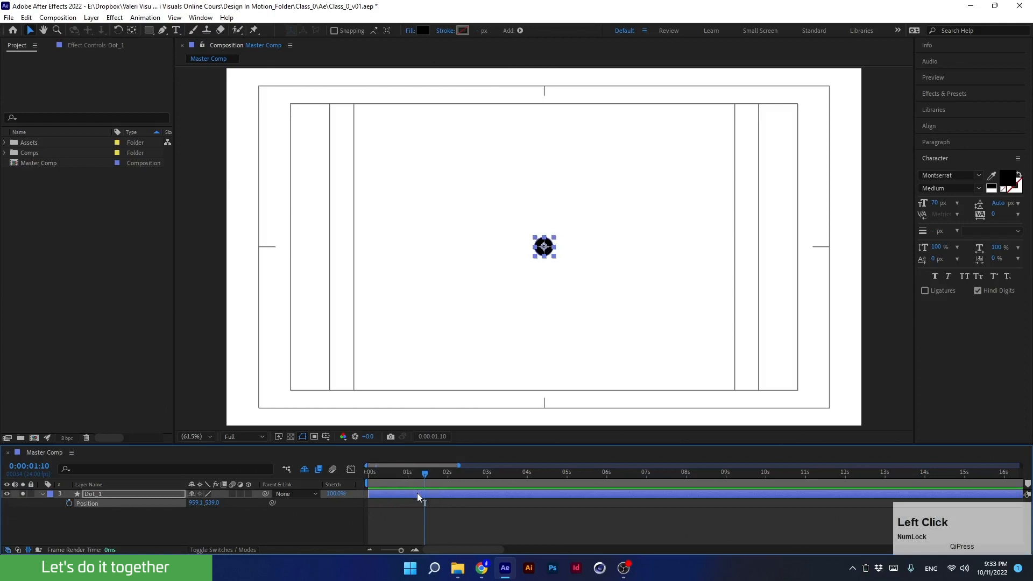
Step: Keyframe Dot_1's Position at the centre at 0:00:01:00 and off-screen left, about -49, 539, at 0:00:00:00, and preview the entrance
{"action": "left_click_drag", "start_coordinate": [415, 473], "coordinate": [408, 479]}
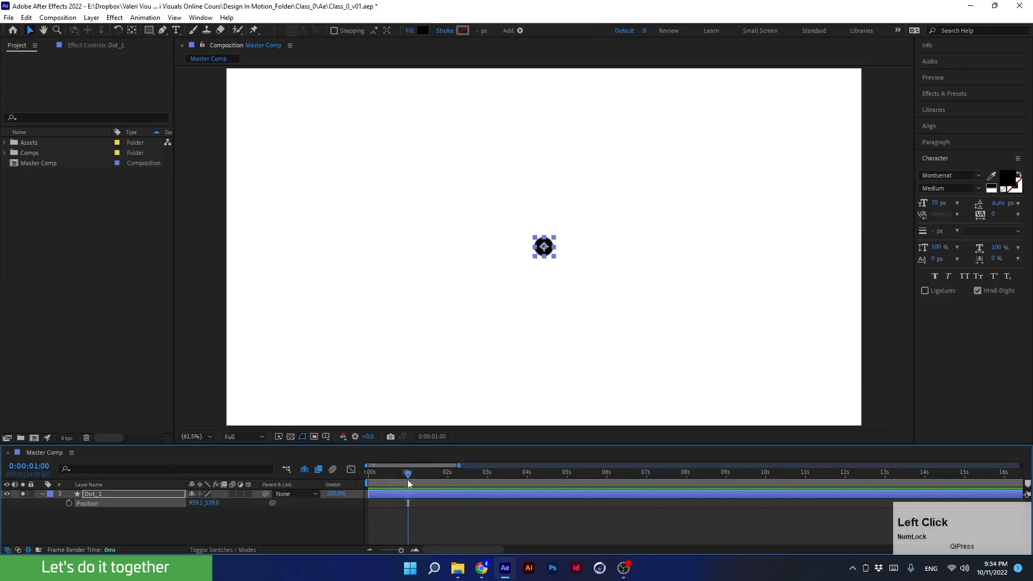
{"action": "left_click", "coordinate": [69, 503]}
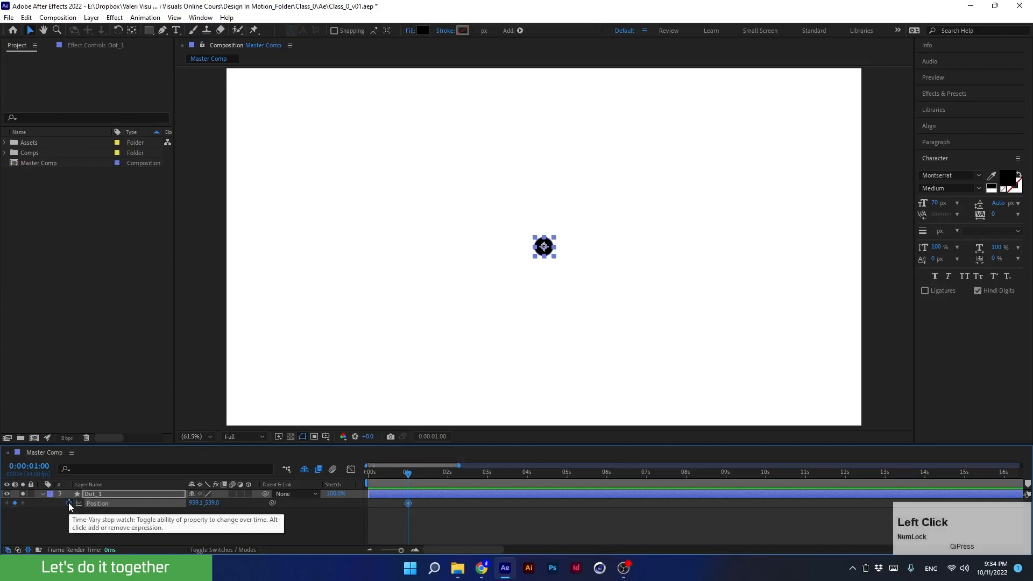
{"action": "left_click_drag", "start_coordinate": [407, 474], "coordinate": [356, 495]}
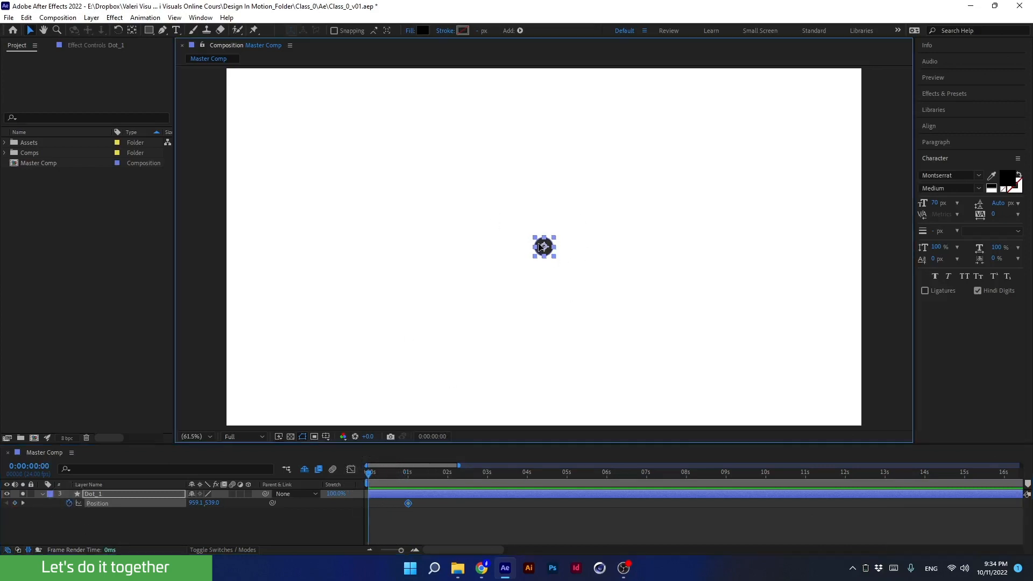
{"action": "left_click_drag", "start_coordinate": [544, 246], "coordinate": [190, 247]}
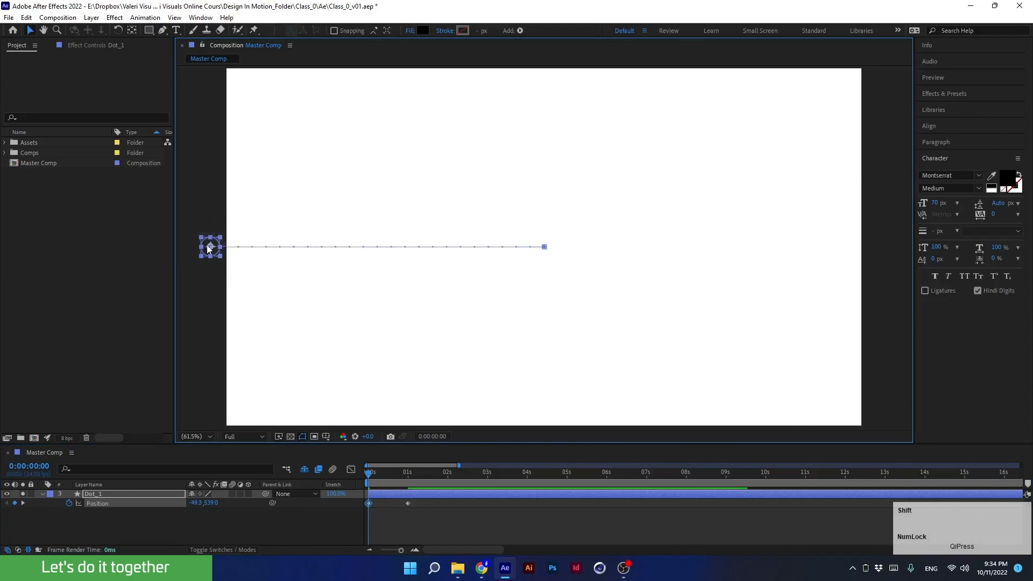
{"action": "key", "text": "space"}
{"action": "key", "text": "space"}
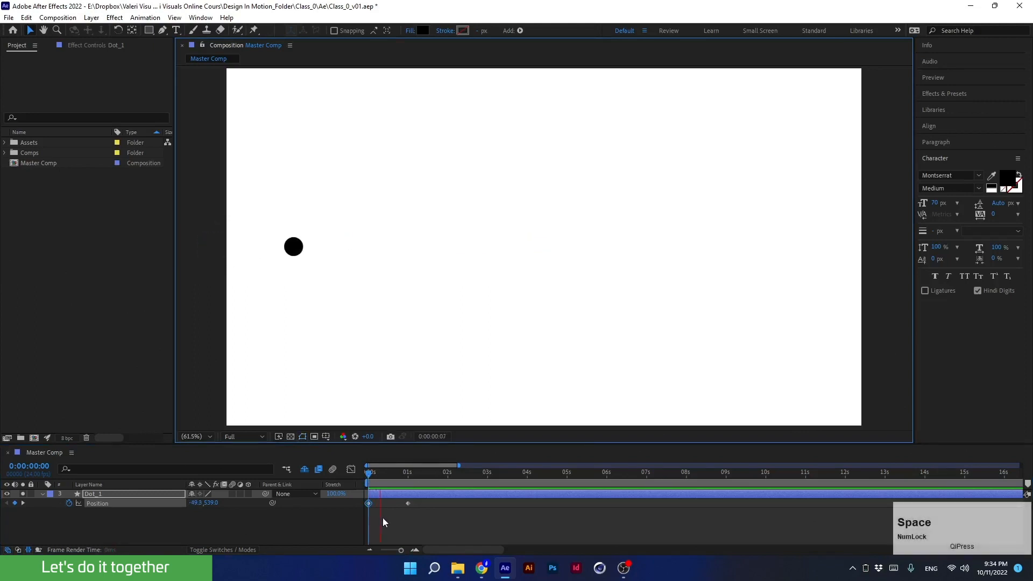
Step: Hold Dot_1 at the centre with a Position keyframe at 0:00:02:00, and move it off-screen right, about 1981, 539, at 0:00:03:00
{"action": "left_click_drag", "start_coordinate": [411, 476], "coordinate": [399, 504]}
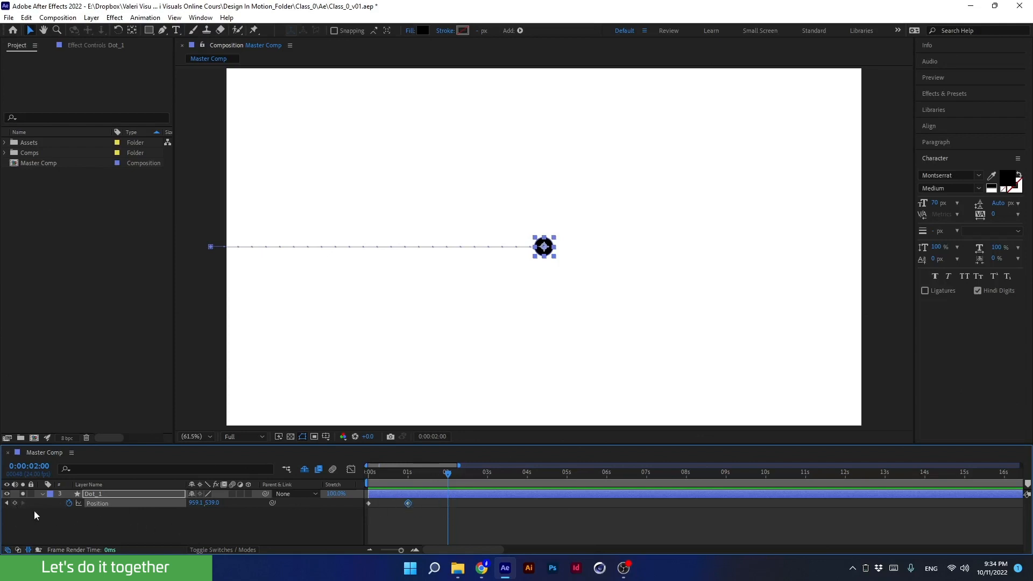
{"action": "left_click", "coordinate": [15, 504]}
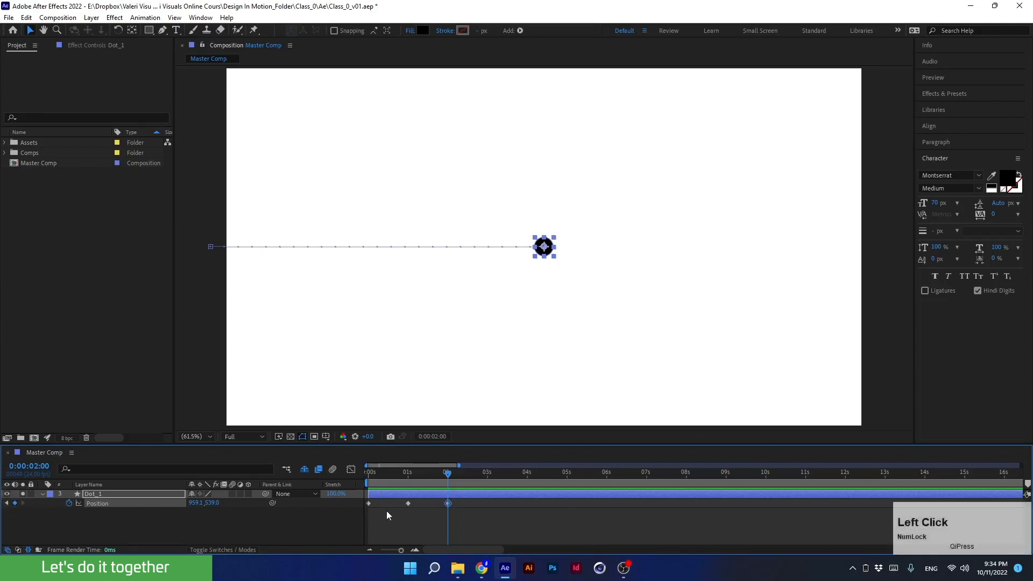
{"action": "left_click", "coordinate": [461, 474]}
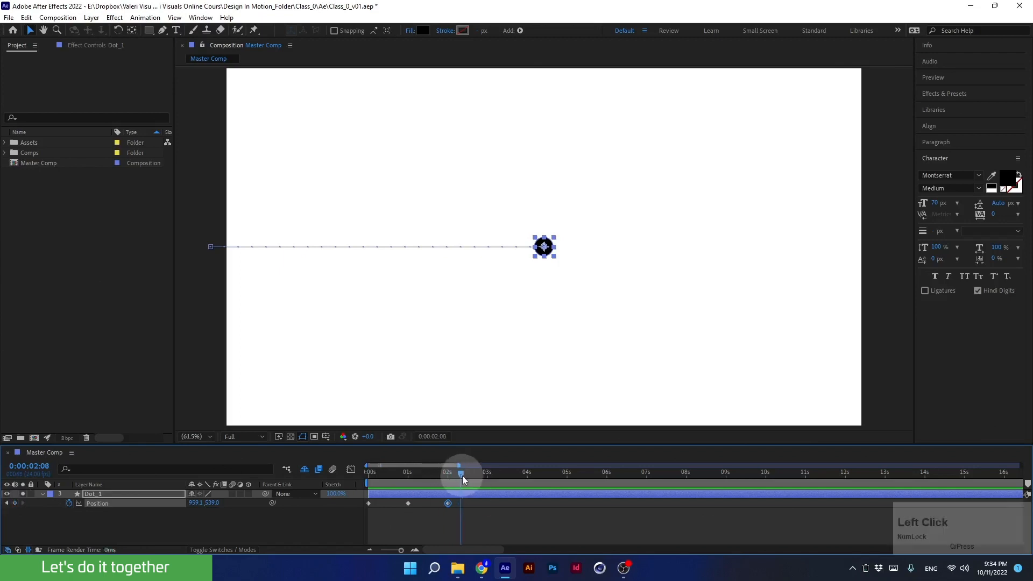
{"action": "left_click_drag", "start_coordinate": [463, 475], "coordinate": [487, 474]}
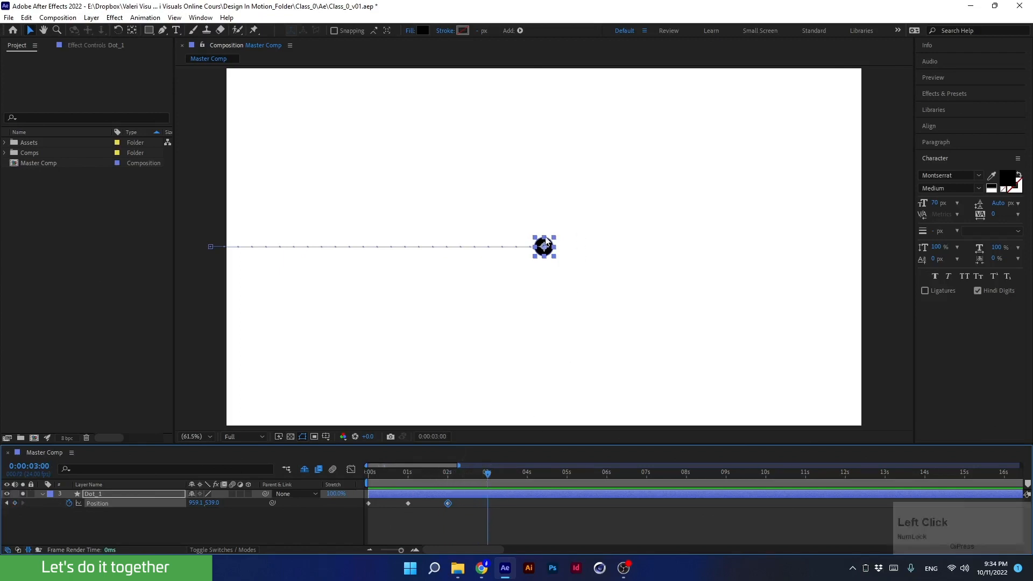
{"action": "left_click_drag", "start_coordinate": [547, 240], "coordinate": [882, 254]}
Step: Preview Dot_1's full movement from 0:00:00:00, through the pause at the centre to its exit past the right edge
{"action": "left_click", "coordinate": [461, 474]}
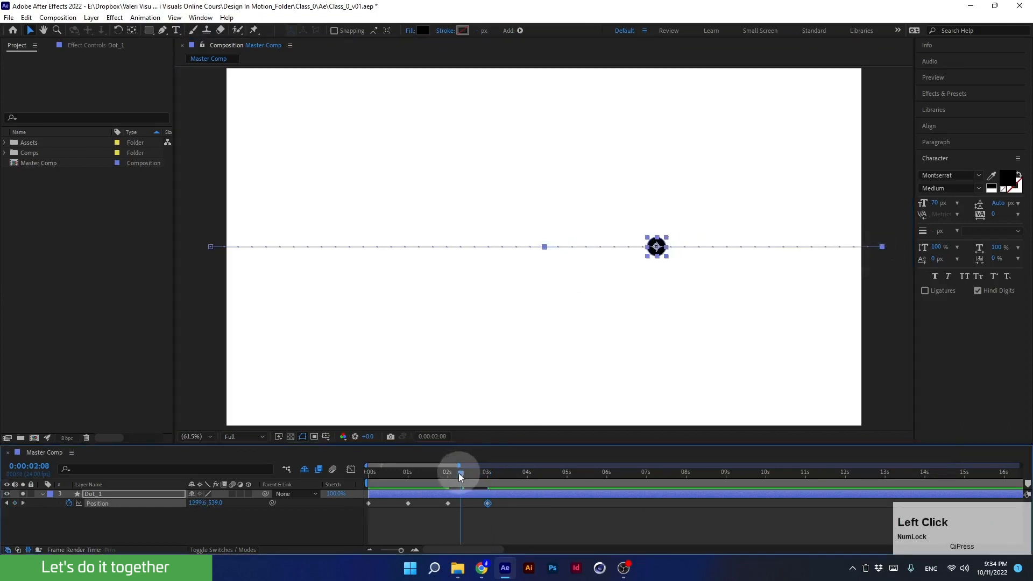
{"action": "left_click_drag", "start_coordinate": [460, 476], "coordinate": [353, 487]}
{"action": "key", "text": "space"}
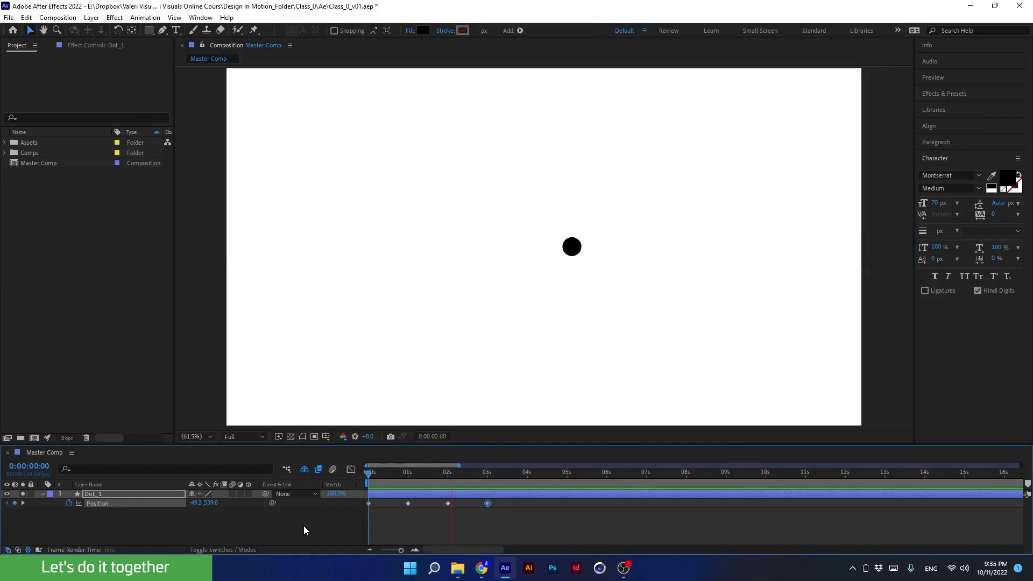
{"action": "key", "text": "space"}
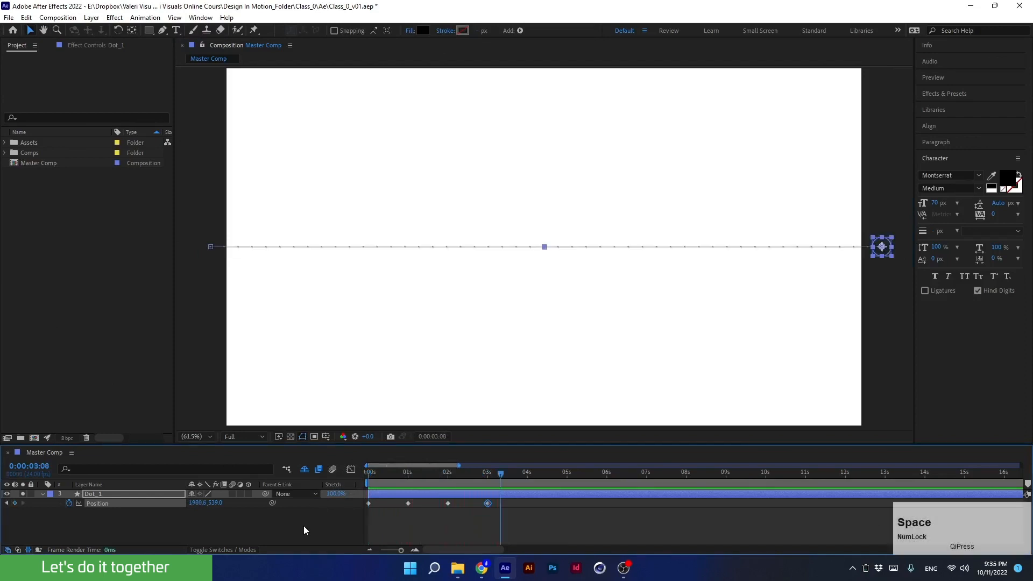
Step: Start animating Dot_1's Scale with a 100% keyframe at 0:00:01:00
{"action": "left_click_drag", "start_coordinate": [500, 473], "coordinate": [409, 491]}
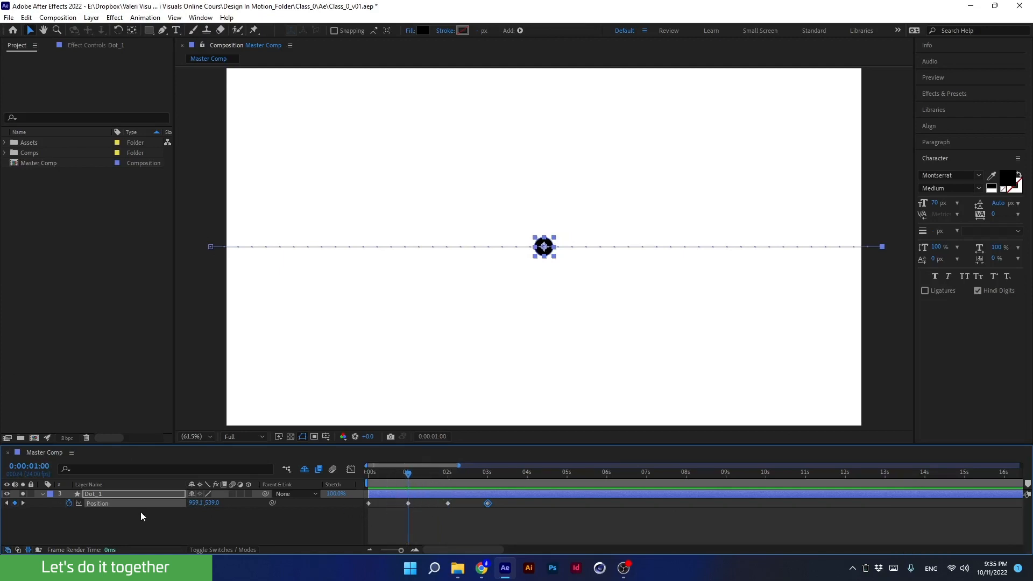
{"action": "key", "text": "s"}
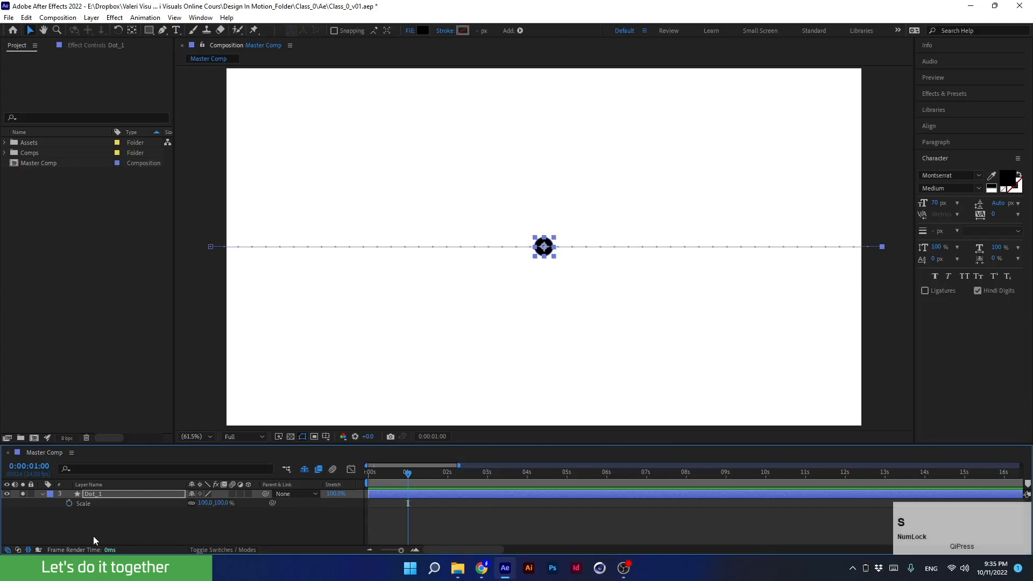
{"action": "left_click", "coordinate": [69, 503]}
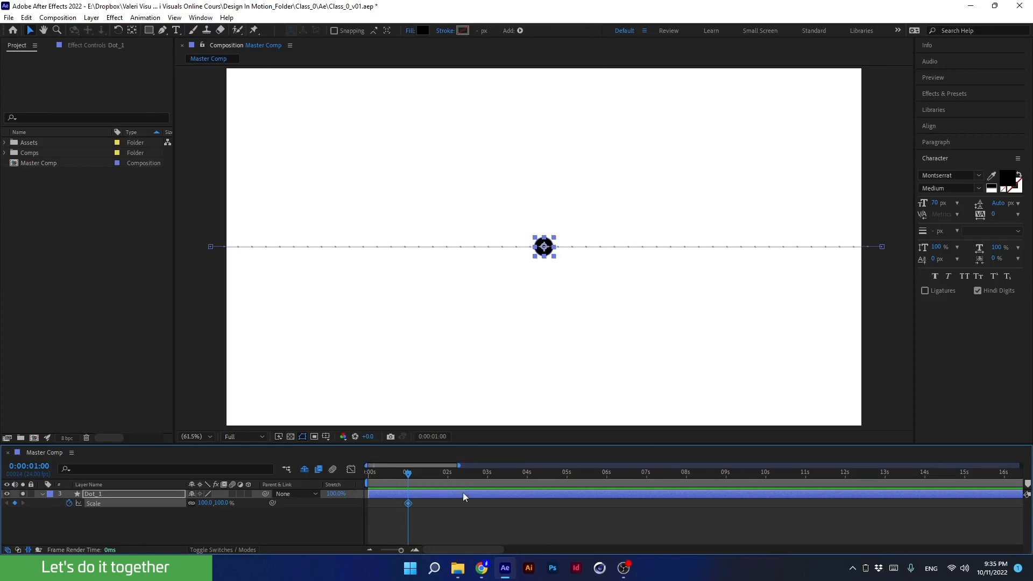
Step: Reveal all of Dot_1's modified properties and enlarge the timeline to see the whole list
{"action": "left_click", "coordinate": [421, 491]}
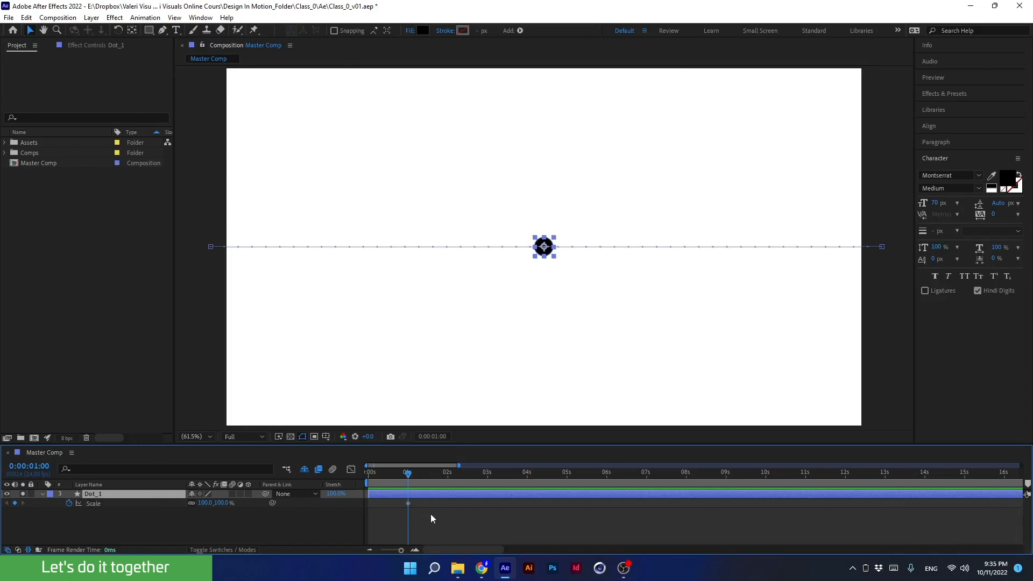
{"action": "key", "text": "u"}
{"action": "key", "text": "u"}
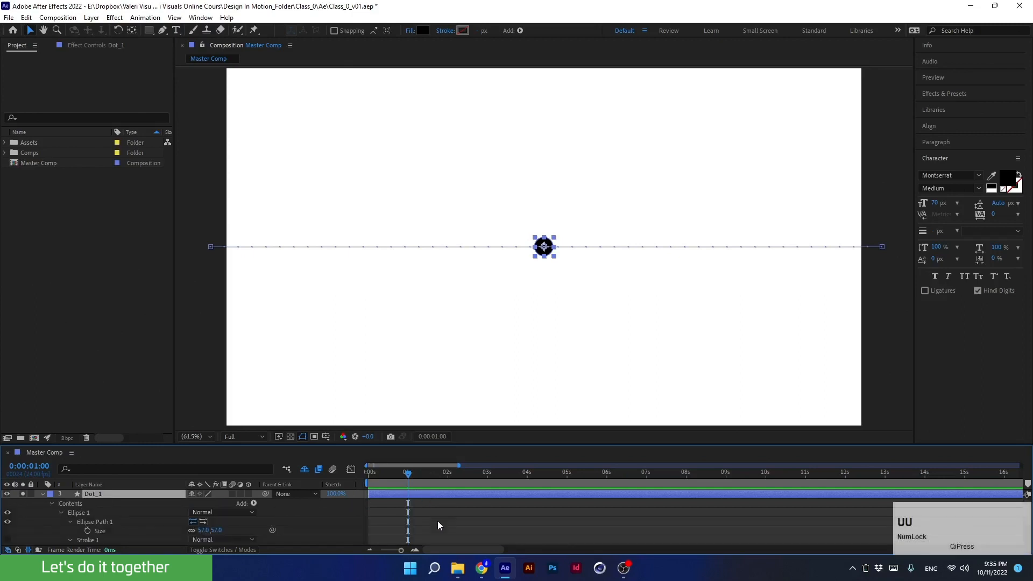
{"action": "left_click_drag", "start_coordinate": [429, 445], "coordinate": [429, 338]}
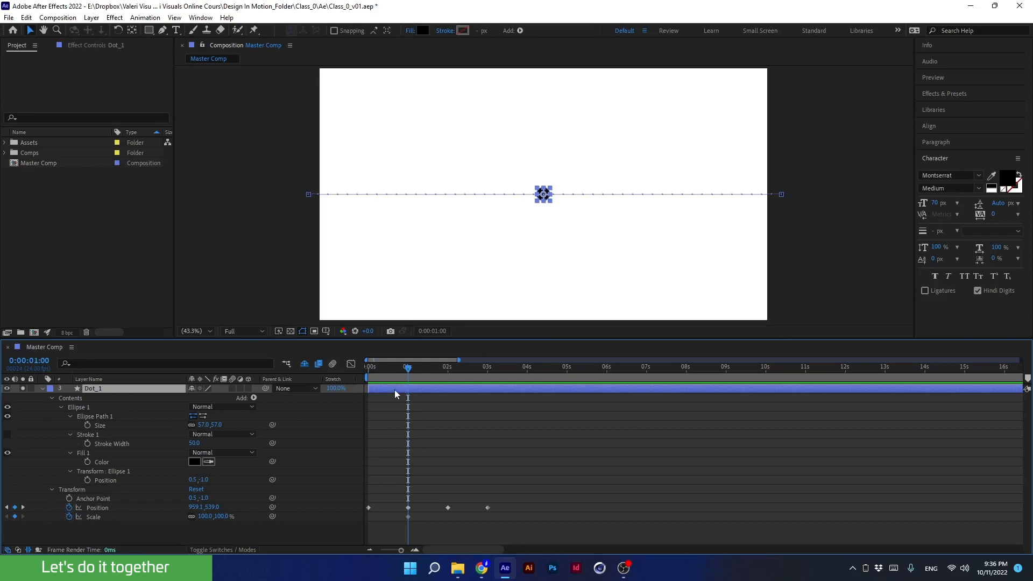
Step: Show only Dot_1's keyframed properties, Position and Scale, and shrink the timeline again
{"action": "key", "text": "u"}
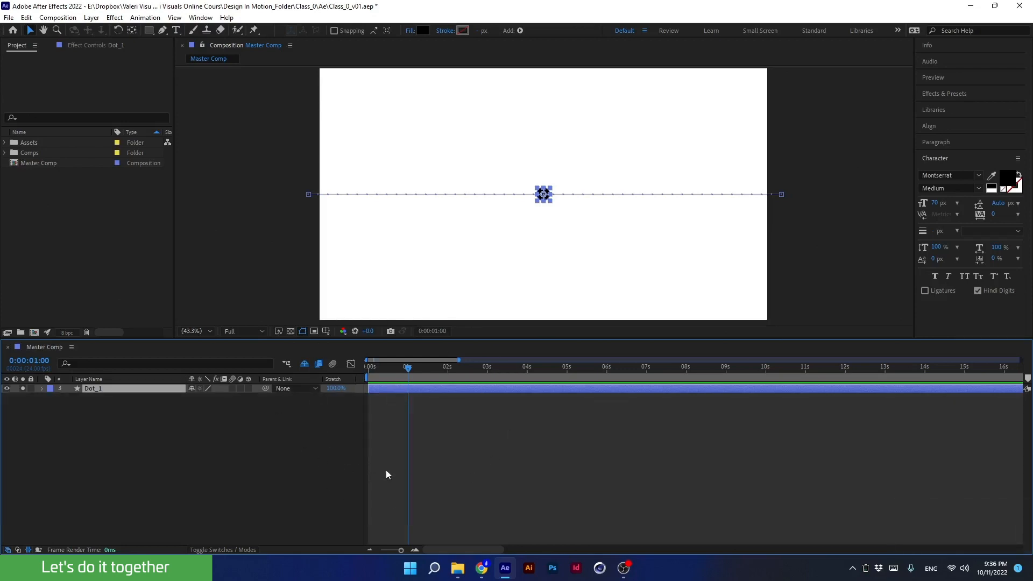
{"action": "key", "text": "u"}
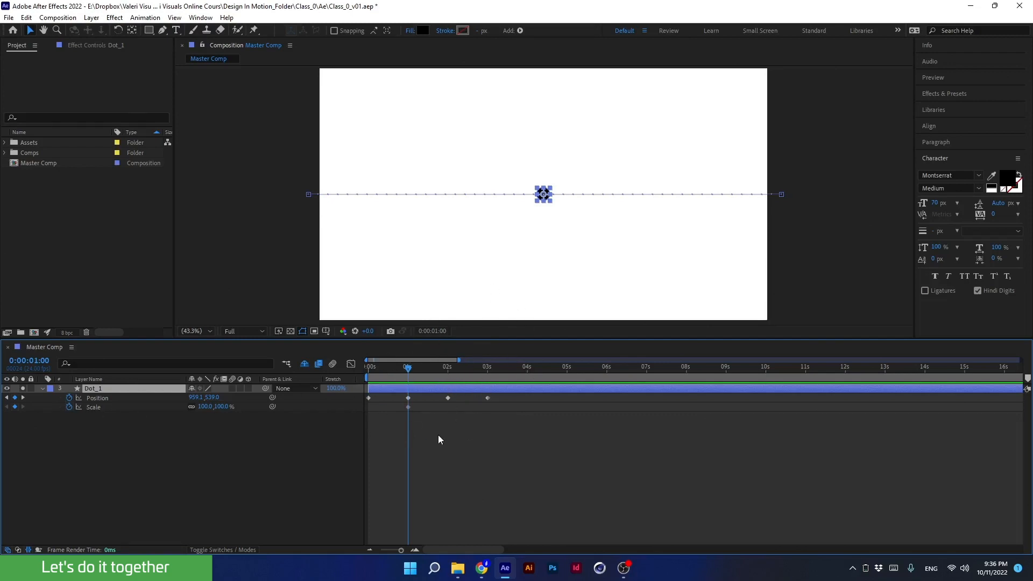
{"action": "key", "text": "u"}
{"action": "key", "text": "u"}
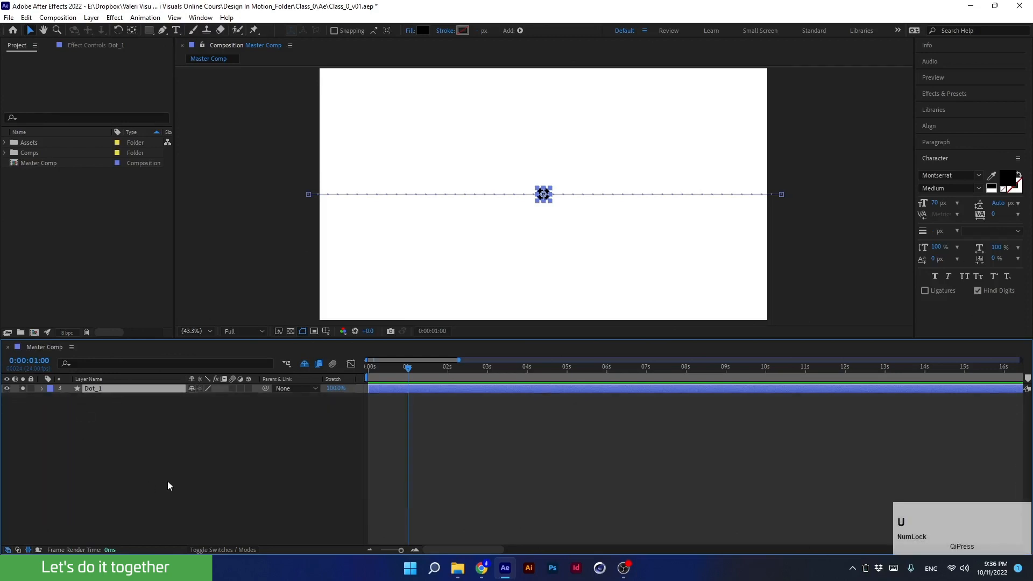
{"action": "key", "text": "u"}
{"action": "left_click_drag", "start_coordinate": [405, 340], "coordinate": [405, 416]}
Step: Add a Scale keyframe of 150% for Dot_1 at 0:00:01:12
{"action": "left_click", "coordinate": [408, 483]}
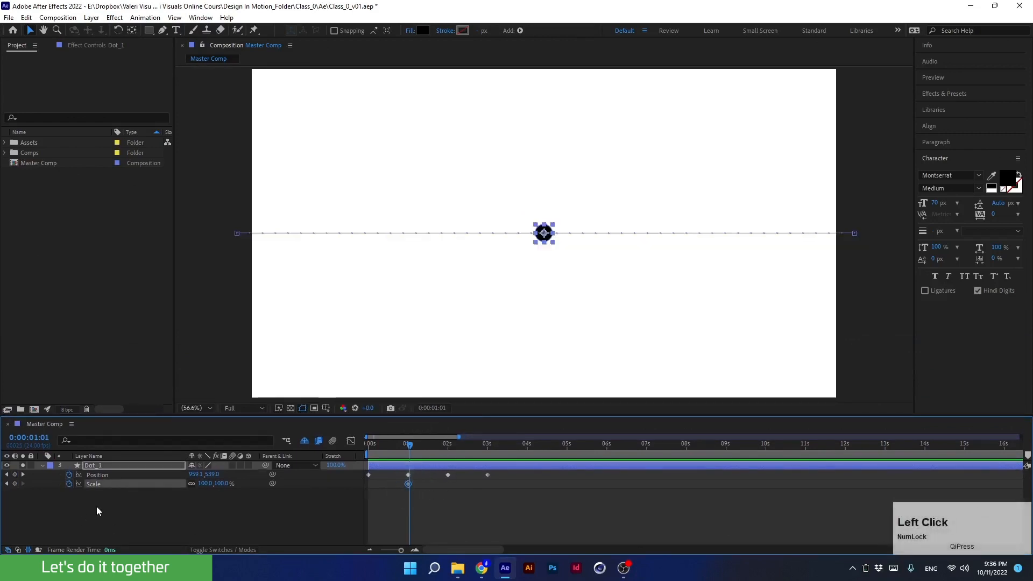
{"action": "left_click_drag", "start_coordinate": [415, 446], "coordinate": [428, 449]}
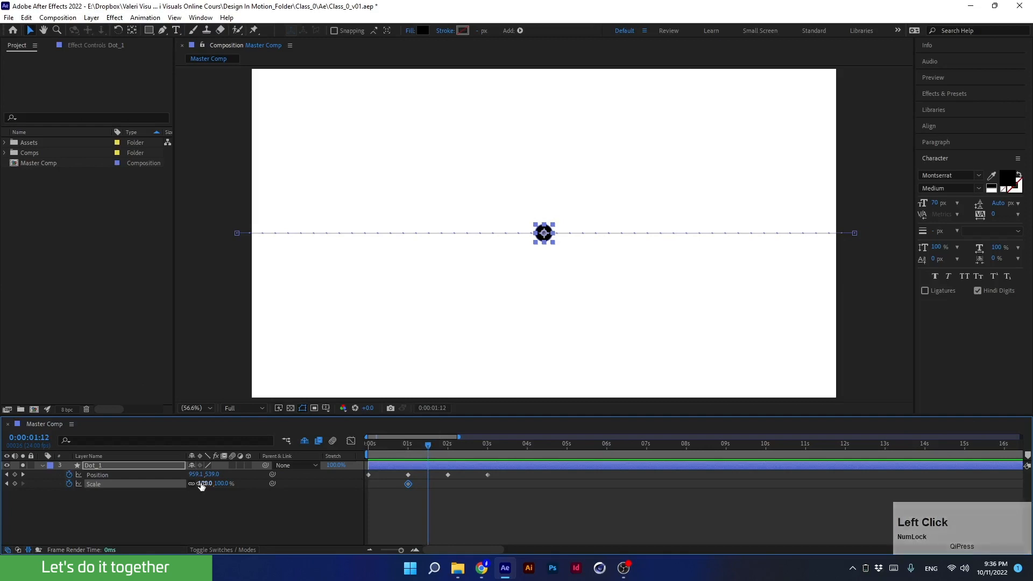
{"action": "mouse_move", "coordinate": [201, 484]}
{"action": "left_mouse_down"}
{"action": "mouse_move", "coordinate": [246, 480]}
{"action": "mouse_move", "coordinate": [203, 480]}
{"action": "mouse_move", "coordinate": [229, 491]}
{"action": "mouse_move", "coordinate": [215, 494]}
{"action": "left_mouse_up"}
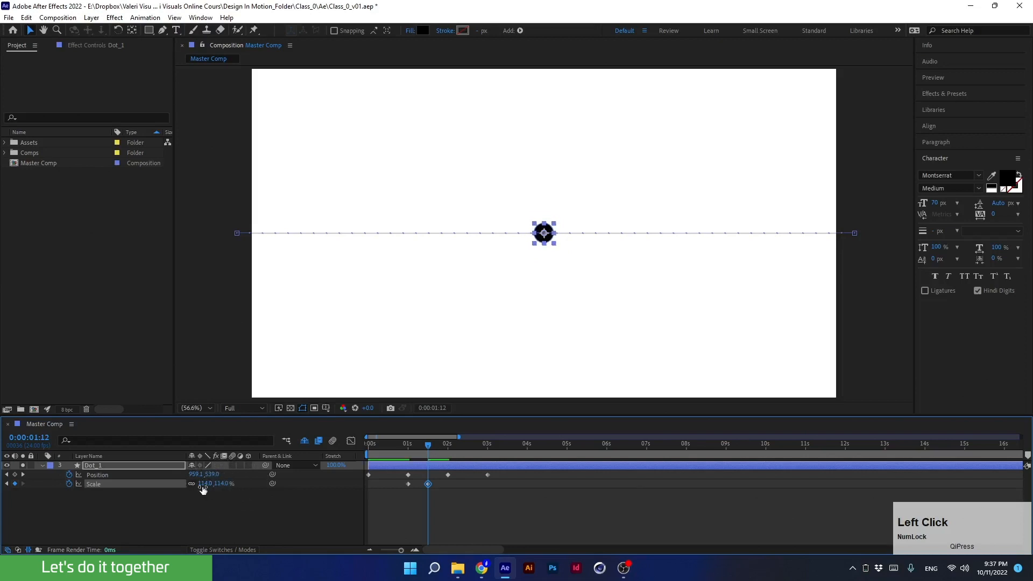
{"action": "left_click", "coordinate": [199, 484]}
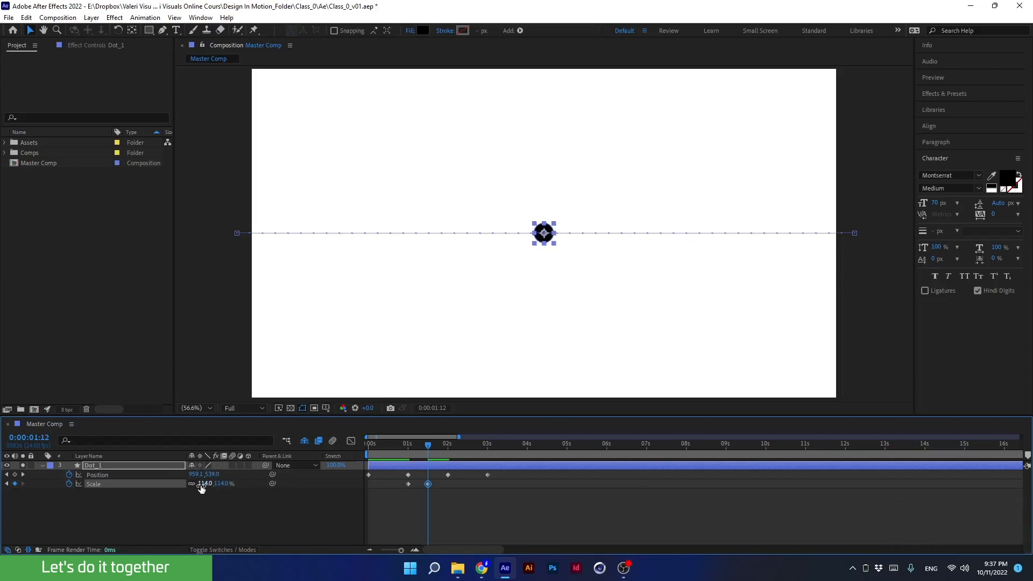
{"action": "left_click", "coordinate": [202, 486]}
{"action": "type", "text": "150"}
{"action": "key", "text": "Return"}
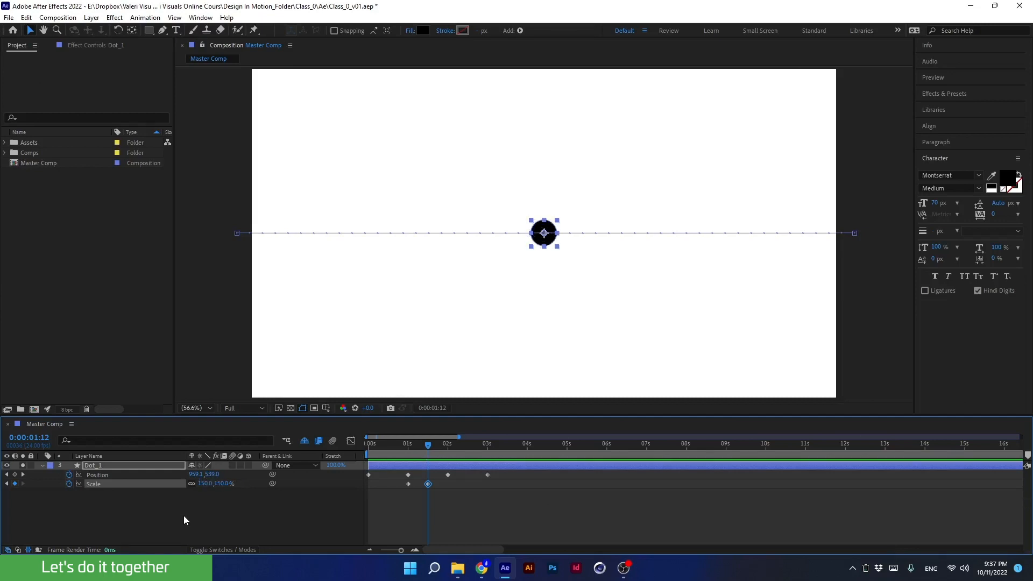
Step: Copy Dot_1's 100% Scale keyframe from 0:00:01:00 to 0:00:02:00
{"action": "left_click_drag", "start_coordinate": [427, 443], "coordinate": [440, 448]}
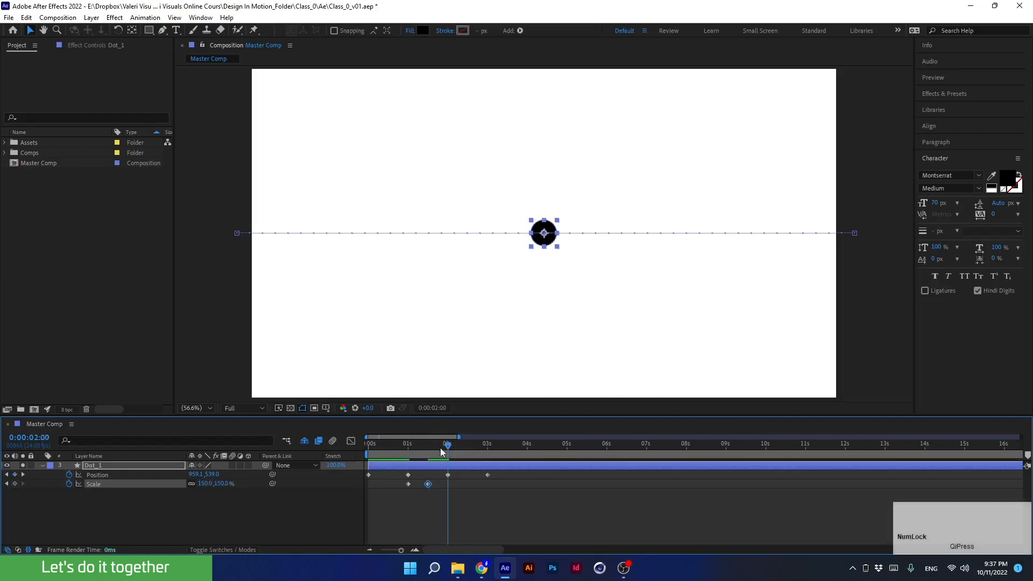
{"action": "left_click", "coordinate": [408, 484]}
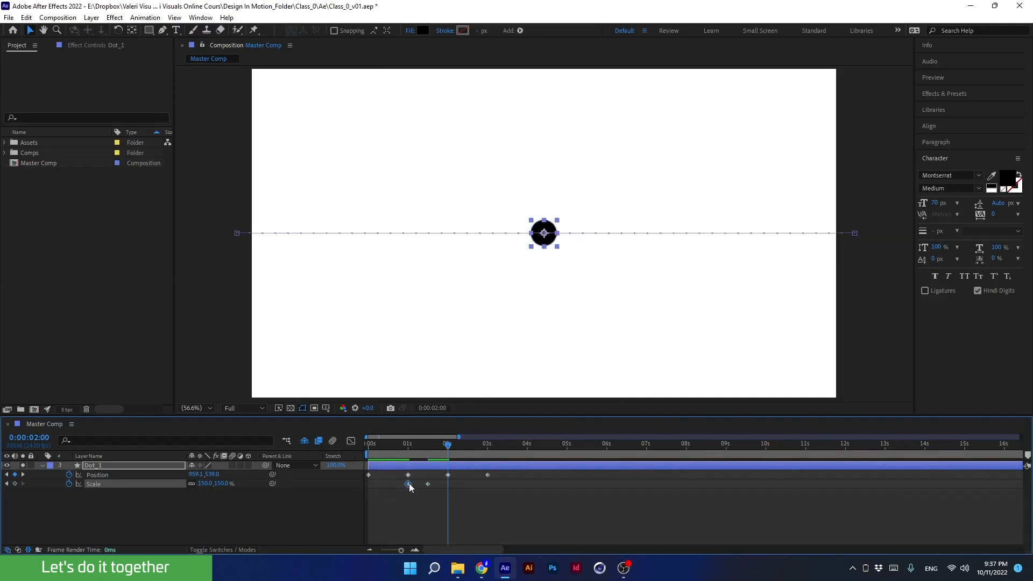
{"action": "key", "text": "ctrl+c"}
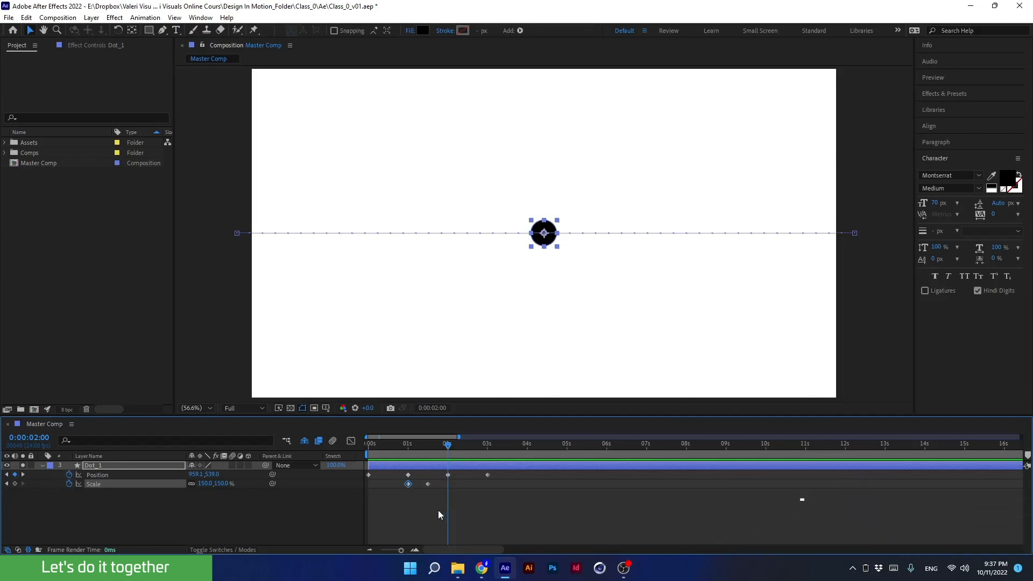
{"action": "key", "text": "ctrl+v"}
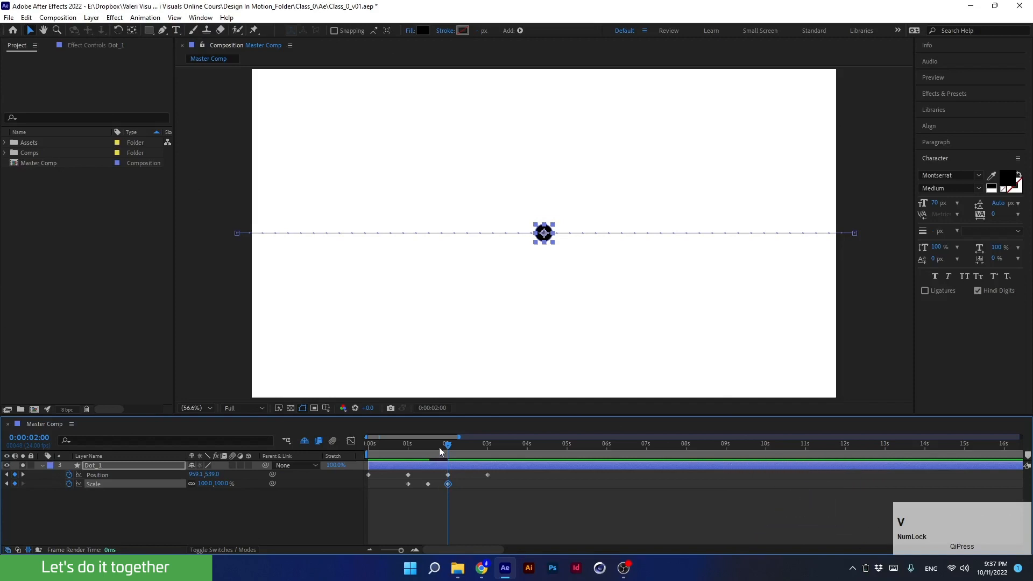
Step: Preview Dot_1's combined Position and Scale animation from 0:00:00:00
{"action": "left_click_drag", "start_coordinate": [439, 447], "coordinate": [338, 477]}
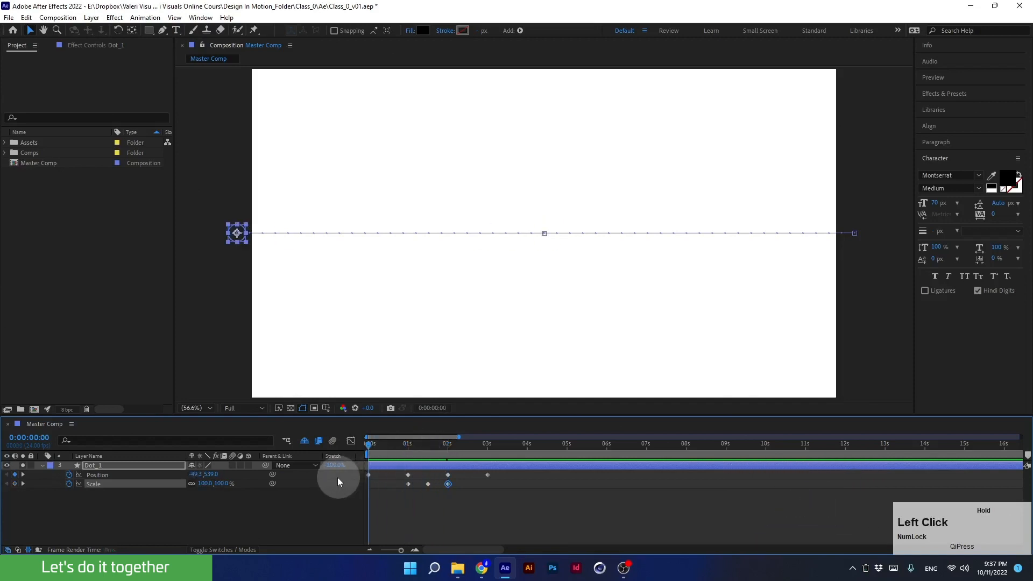
{"action": "key", "text": "space"}
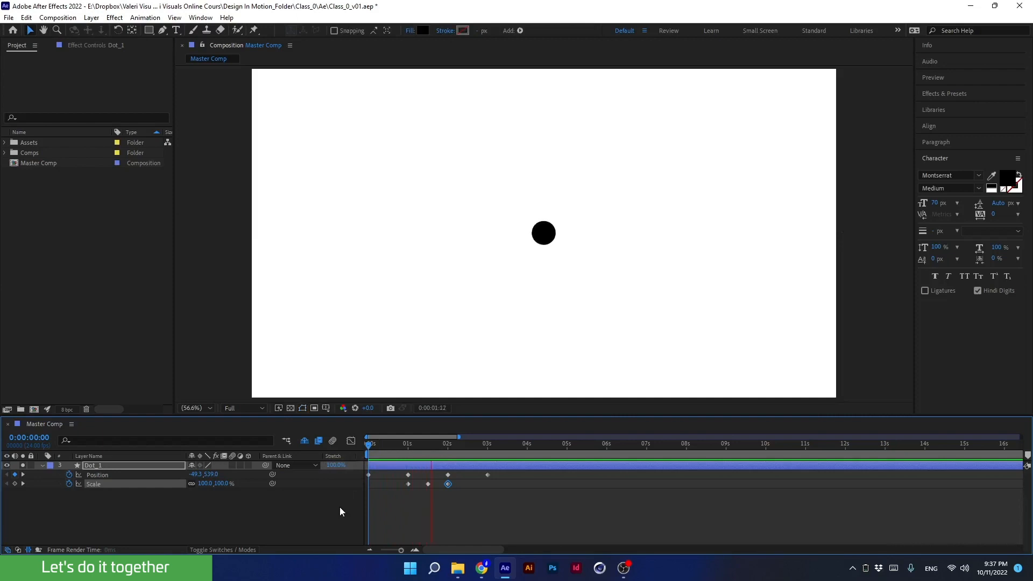
{"action": "key", "text": "space"}
Step: Increase Dot_1's Scale keyframe at 0:00:01:12 by 50, to 200%
{"action": "left_click_drag", "start_coordinate": [453, 448], "coordinate": [433, 493]}
{"action": "left_click", "coordinate": [205, 483]}
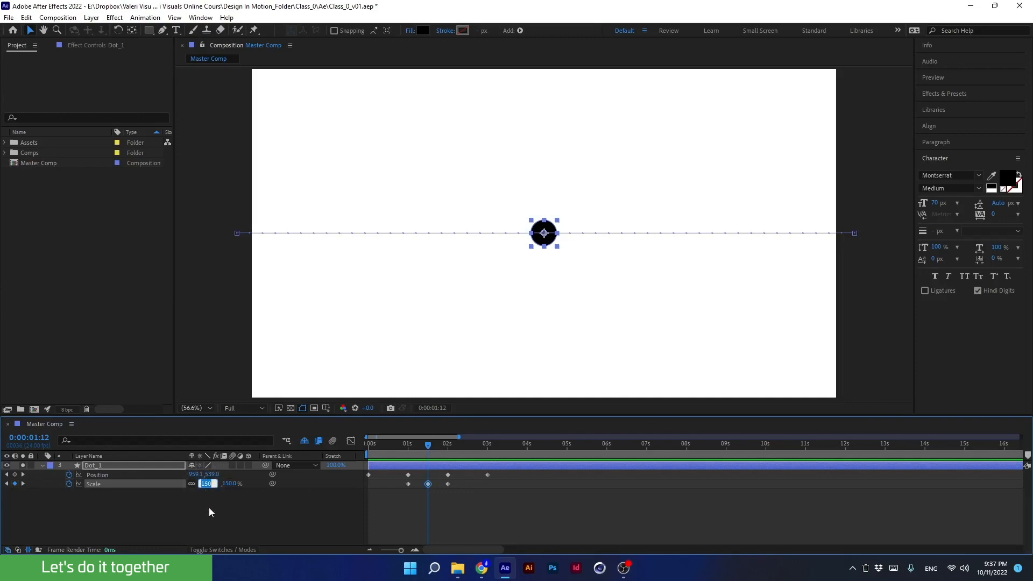
{"action": "key", "text": "Right"}
{"action": "type", "text": "+50"}
{"action": "key", "text": "Return"}
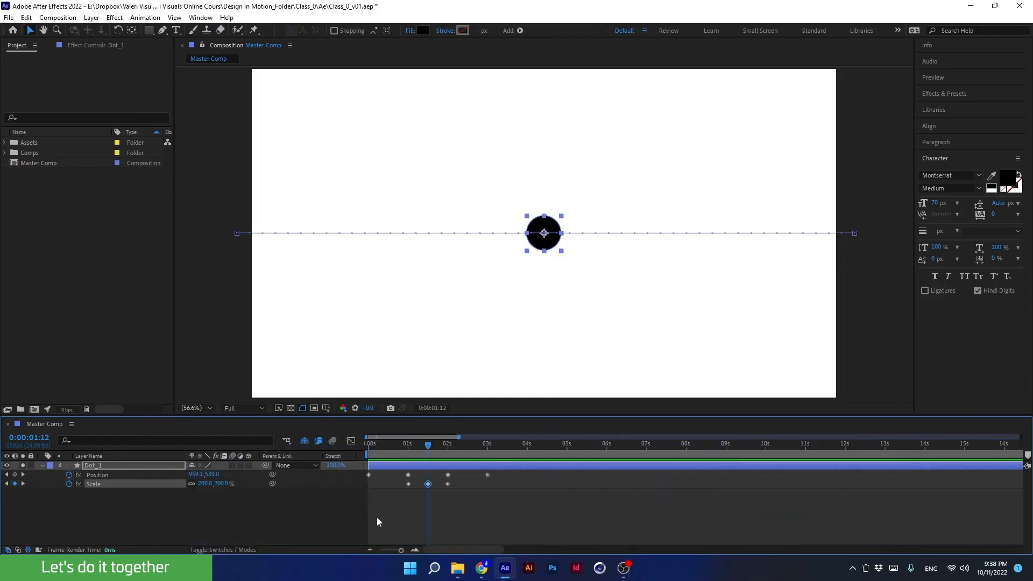
Step: Play the animation from the start twice to check the larger 200% growth at the centre
{"action": "left_click_drag", "start_coordinate": [416, 450], "coordinate": [347, 457]}
{"action": "key", "text": "space"}
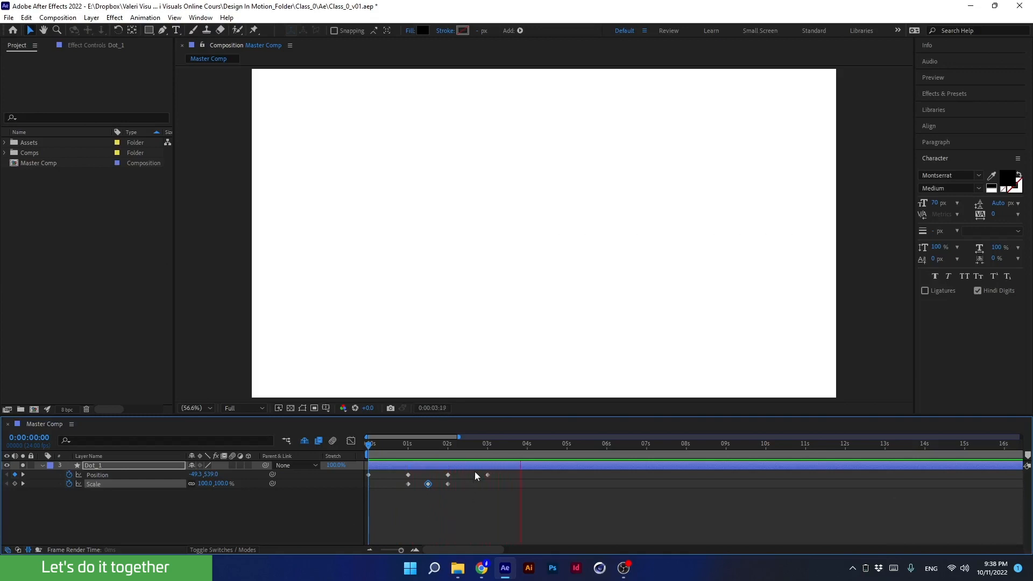
{"action": "left_click_drag", "start_coordinate": [482, 446], "coordinate": [346, 445]}
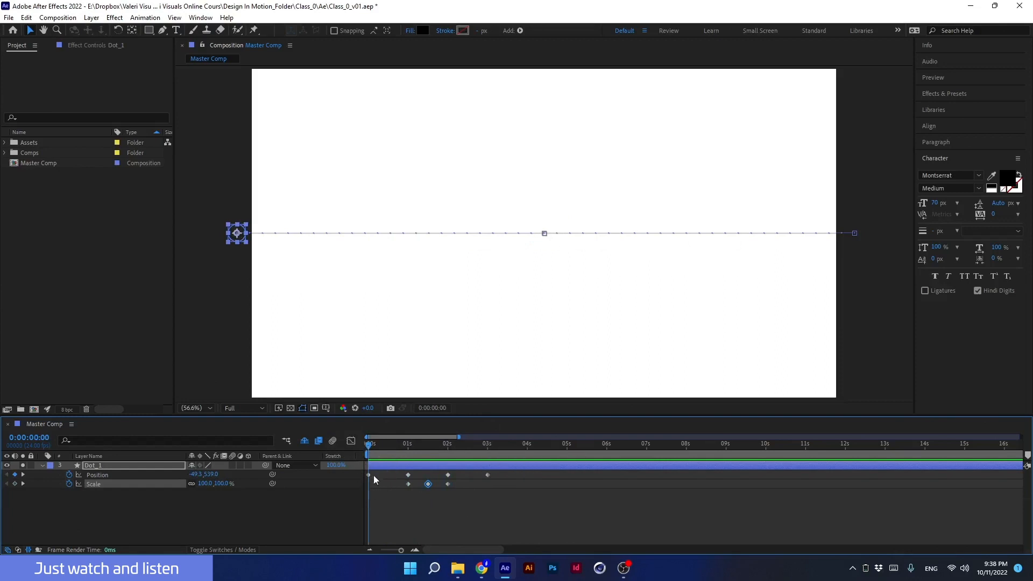
{"action": "key", "text": "space"}
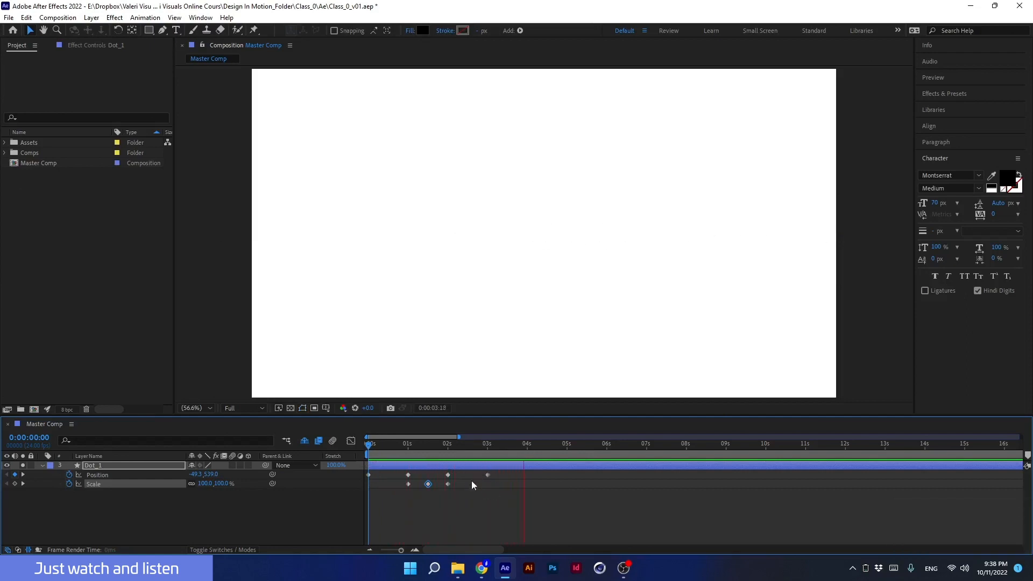
{"action": "key", "text": "space"}
Step: Try to slow the animation by moving Dot_1's Position and Scale keyframes farther apart by hand, and preview the new timing
{"action": "left_click_drag", "start_coordinate": [486, 448], "coordinate": [461, 466]}
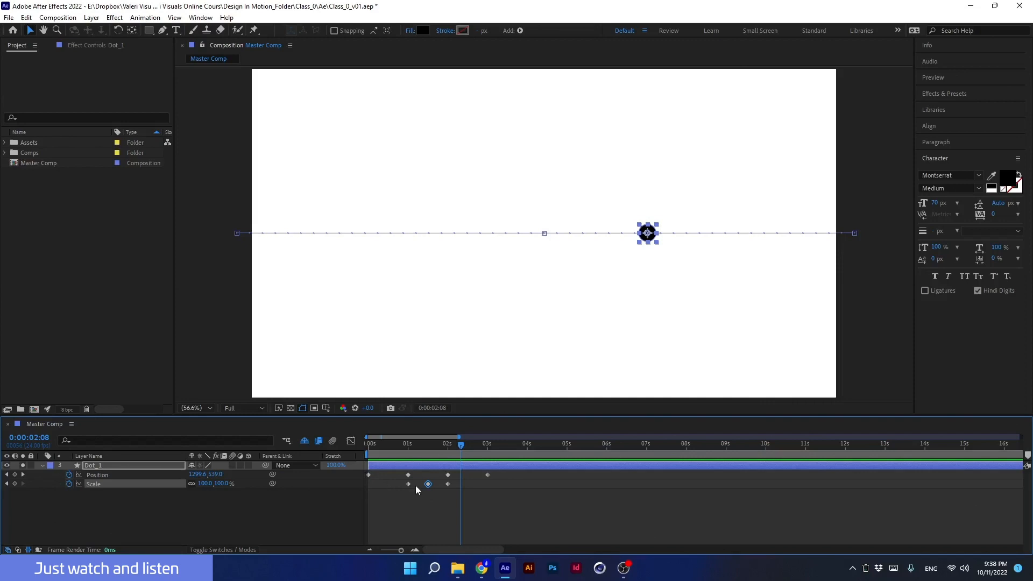
{"action": "left_click_drag", "start_coordinate": [487, 475], "coordinate": [566, 475]}
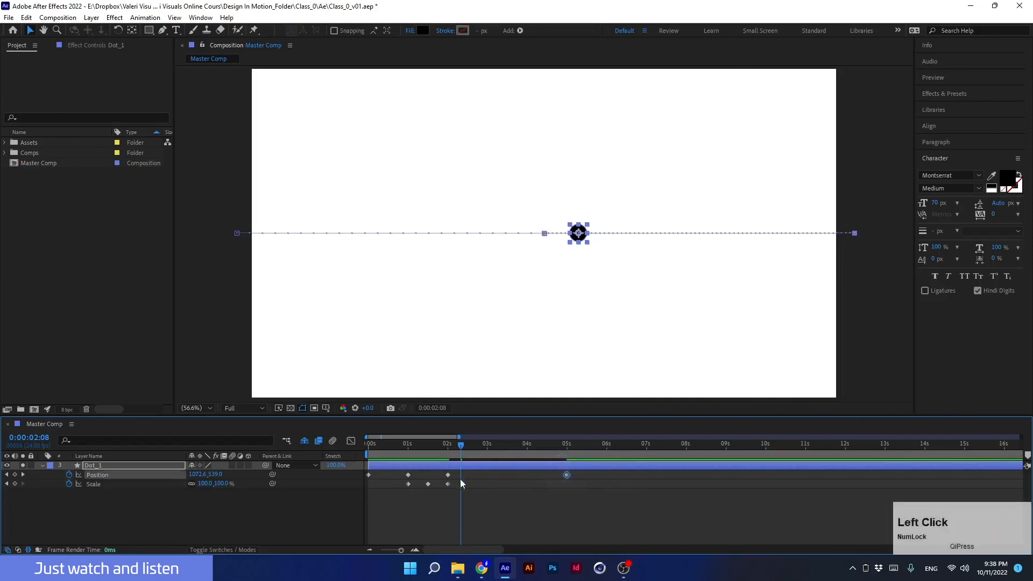
{"action": "left_click_drag", "start_coordinate": [439, 472], "coordinate": [456, 491]}
{"action": "mouse_move", "coordinate": [447, 476]}
{"action": "left_mouse_down"}
{"action": "mouse_move", "coordinate": [513, 478]}
{"action": "mouse_move", "coordinate": [463, 487]}
{"action": "left_mouse_up"}
{"action": "left_click_drag", "start_coordinate": [397, 472], "coordinate": [605, 510]}
{"action": "left_click_drag", "start_coordinate": [513, 484], "coordinate": [519, 484]}
{"action": "key", "text": "Home"}
{"action": "key", "text": "space"}
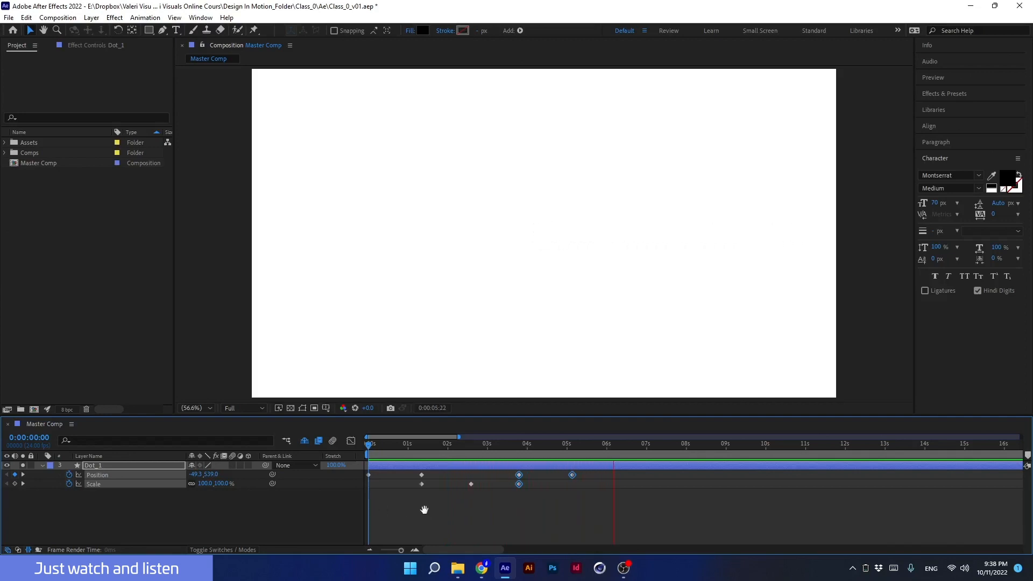
{"action": "key", "text": "space"}
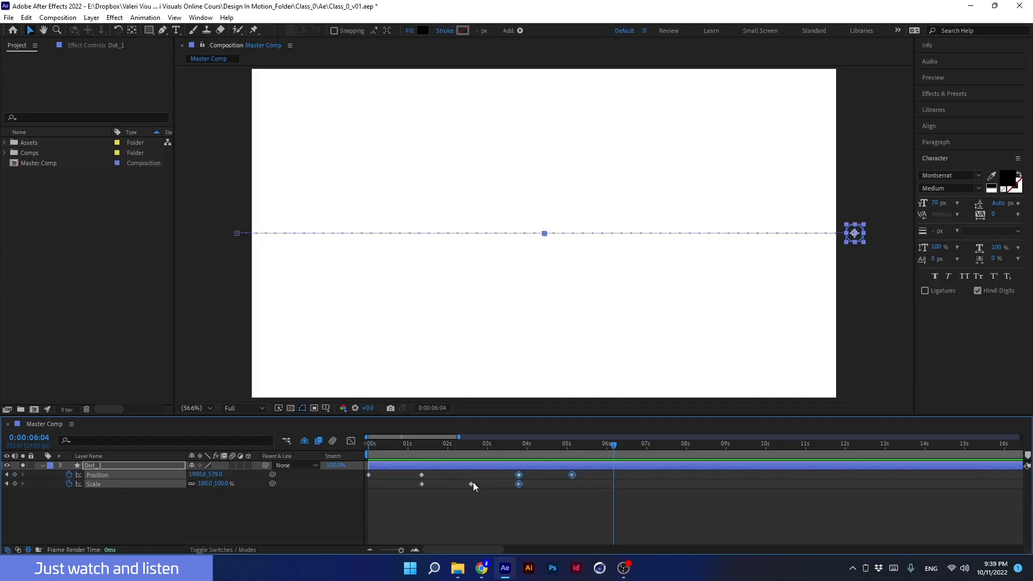
Step: Undo all the manual moves of Dot_1's Position and Scale keyframes
{"action": "key", "text": "ctrl+z"}
{"action": "key", "text": "ctrl+z"}
{"action": "key", "text": "ctrl+z"}
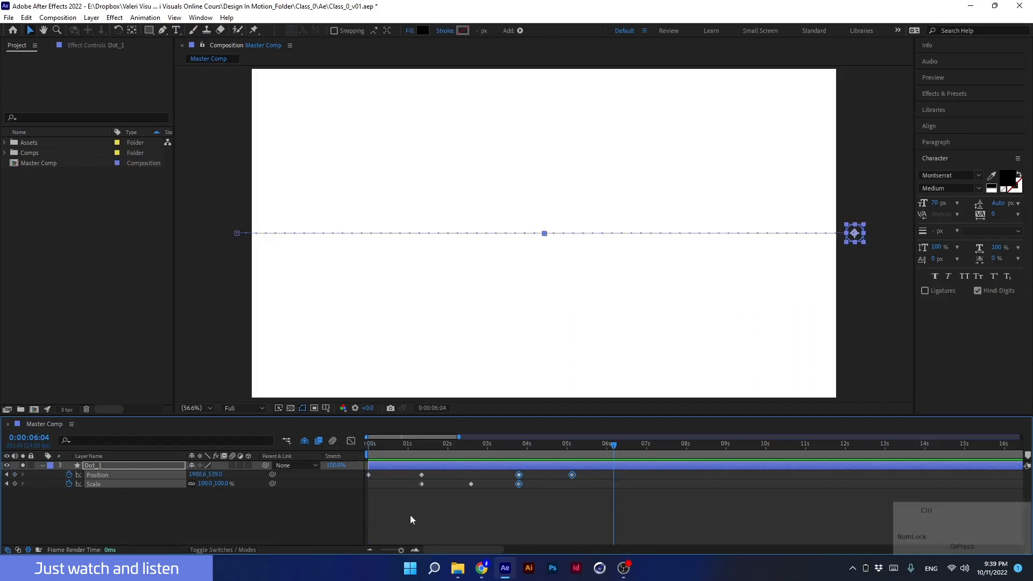
{"action": "key", "text": "ctrl+z"}
{"action": "key", "text": "ctrl+z"}
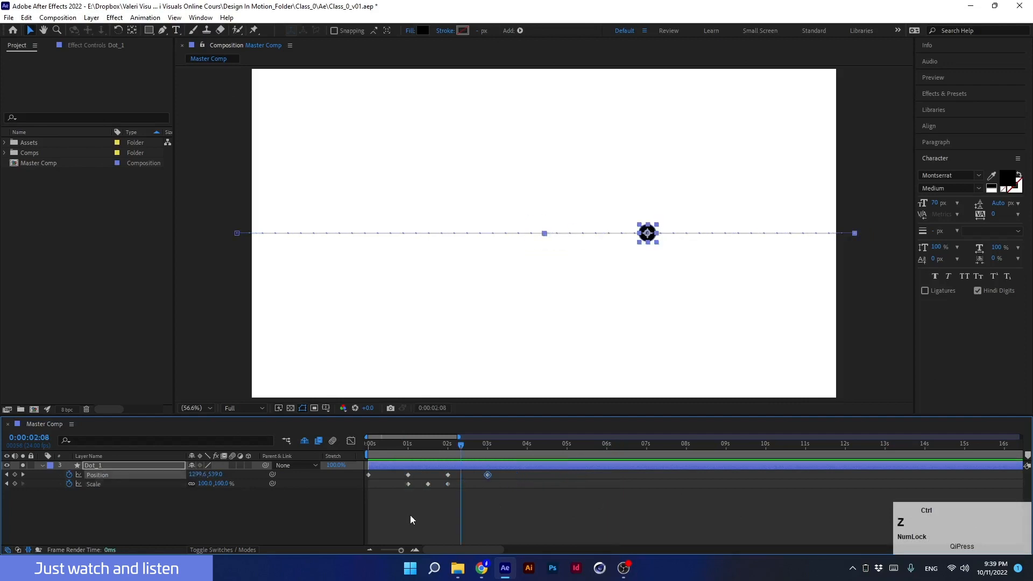
Step: Select all of Dot_1's Position and Scale keyframes and stretch them proportionally so the last one lands at 0:00:08:00
{"action": "left_click", "coordinate": [511, 519]}
{"action": "left_click_drag", "start_coordinate": [512, 518], "coordinate": [347, 465]}
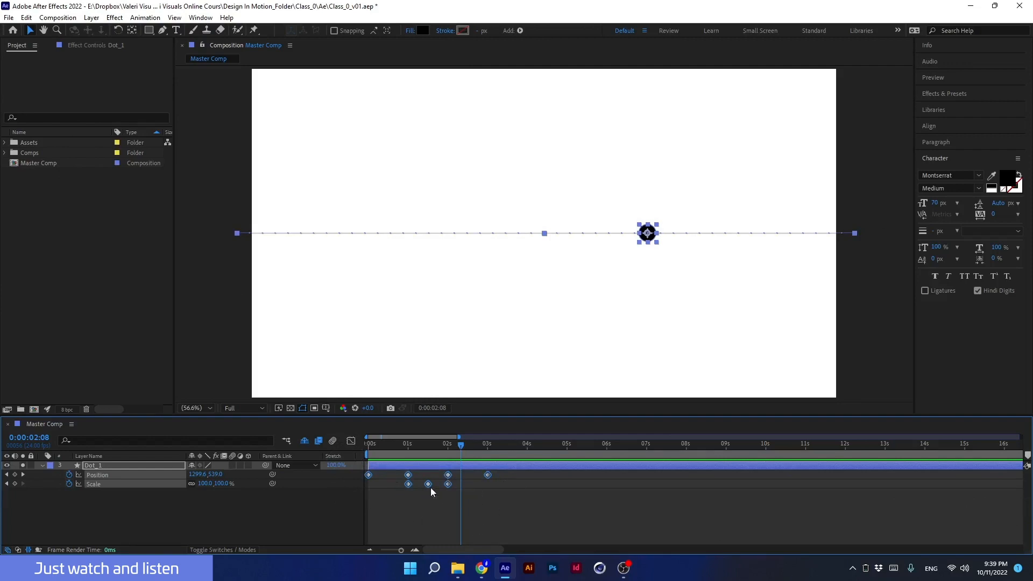
{"action": "left_click", "coordinate": [488, 475], "text": "alt"}
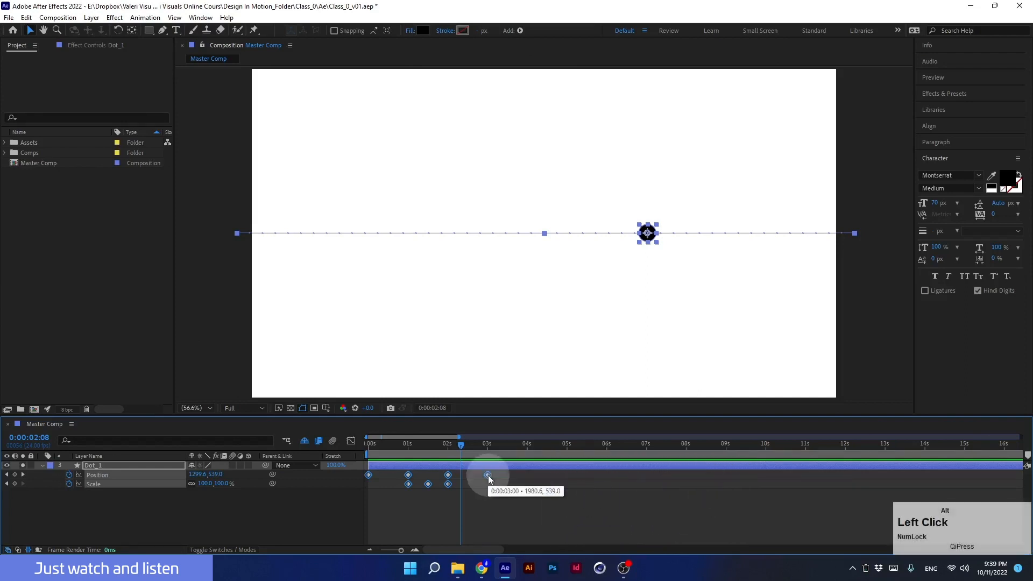
{"action": "left_click_drag", "start_coordinate": [489, 478], "coordinate": [686, 466], "text": "alt"}
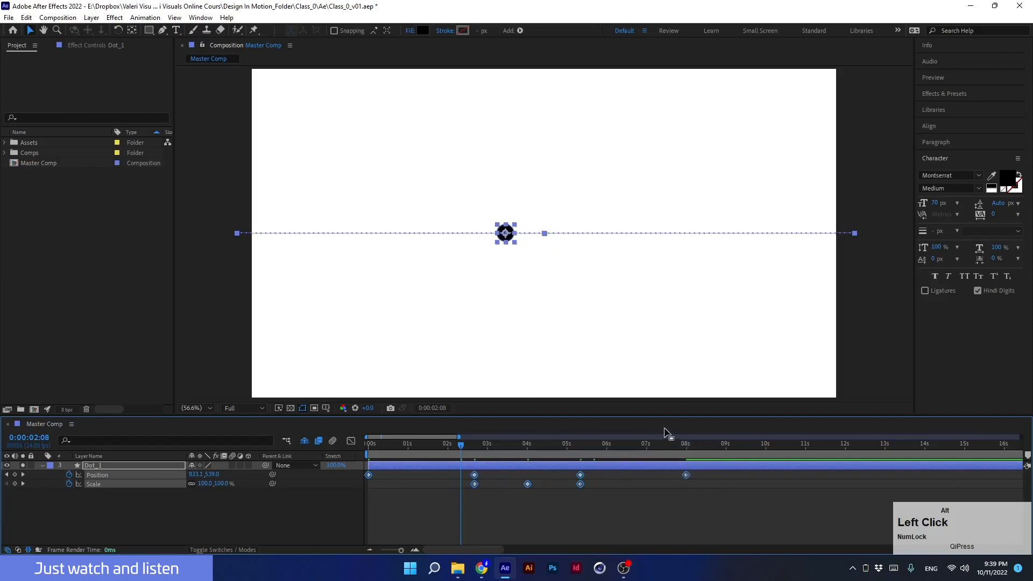
Step: Deselect the keyframes and preview the stretched animation from 0:00:00:00
{"action": "left_click_drag", "start_coordinate": [680, 508], "coordinate": [638, 476]}
{"action": "left_click_drag", "start_coordinate": [468, 503], "coordinate": [376, 473]}
{"action": "key", "text": "space"}
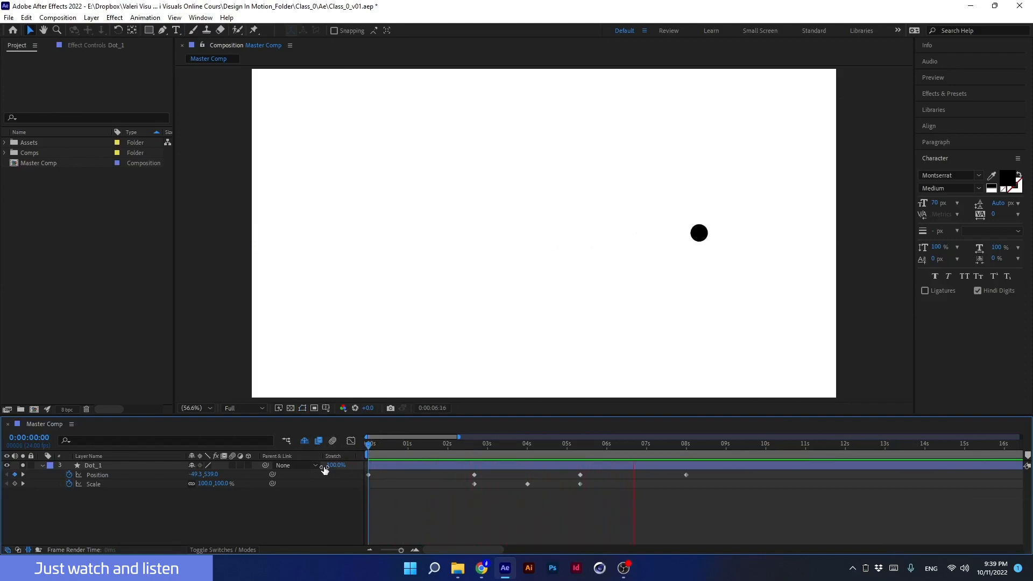
Step: Stop the preview and compress all of Dot_1's Position and Scale keyframes proportionally so the last one lands at 0:00:03:00
{"action": "key", "text": "space"}
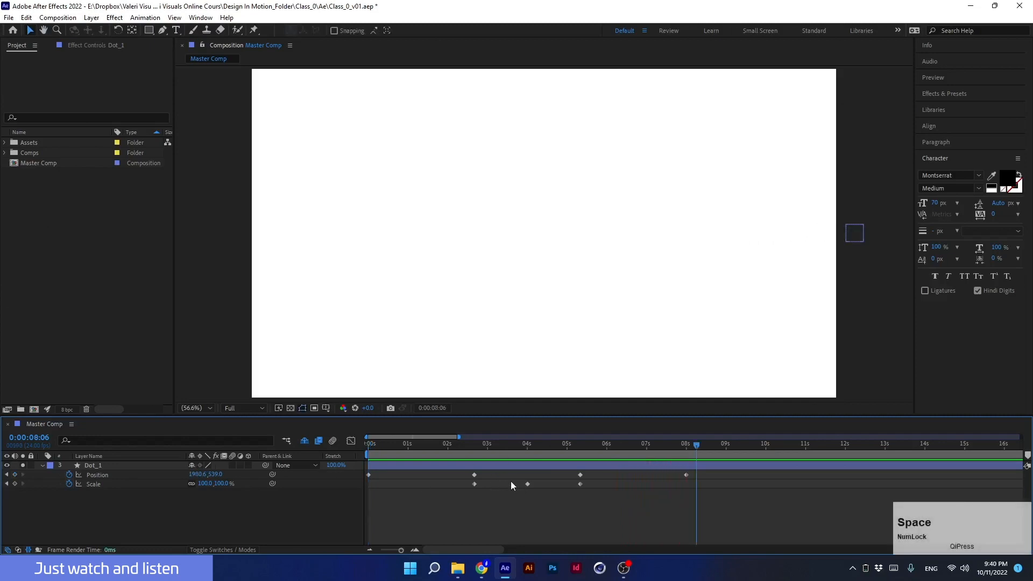
{"action": "left_click_drag", "start_coordinate": [479, 447], "coordinate": [488, 454]}
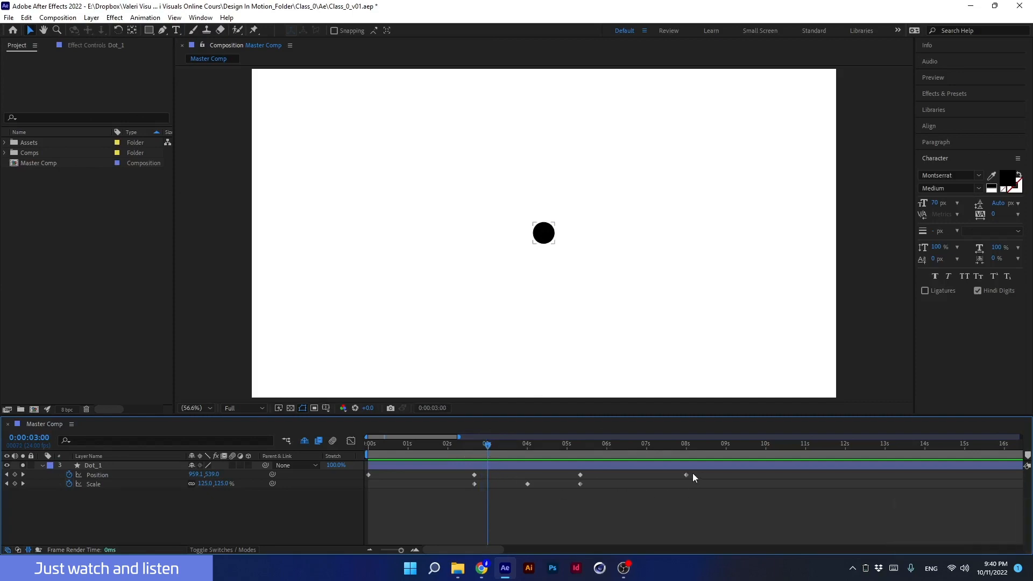
{"action": "left_click_drag", "start_coordinate": [692, 473], "coordinate": [336, 505]}
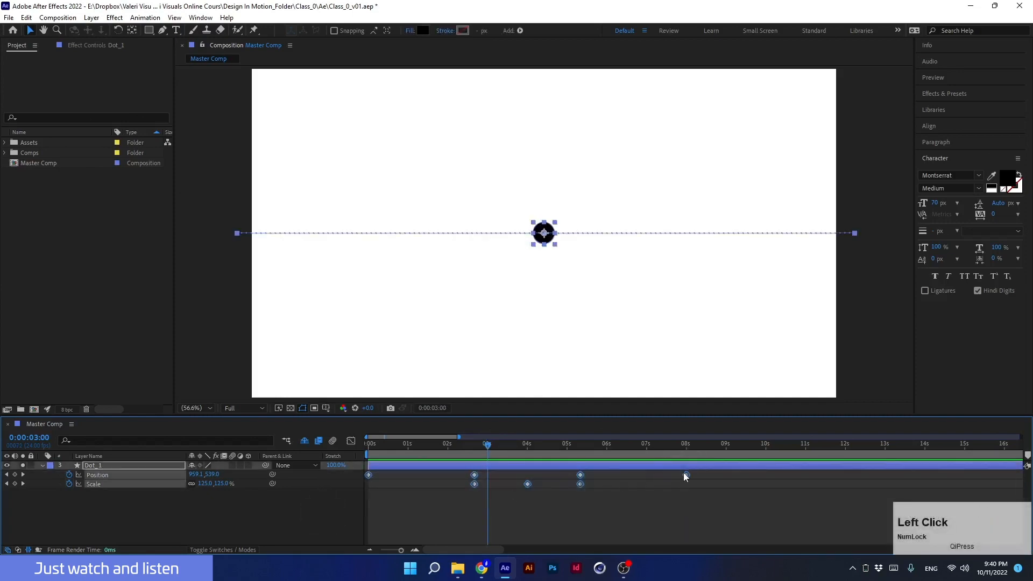
{"action": "left_click_drag", "start_coordinate": [686, 475], "coordinate": [487, 479]}
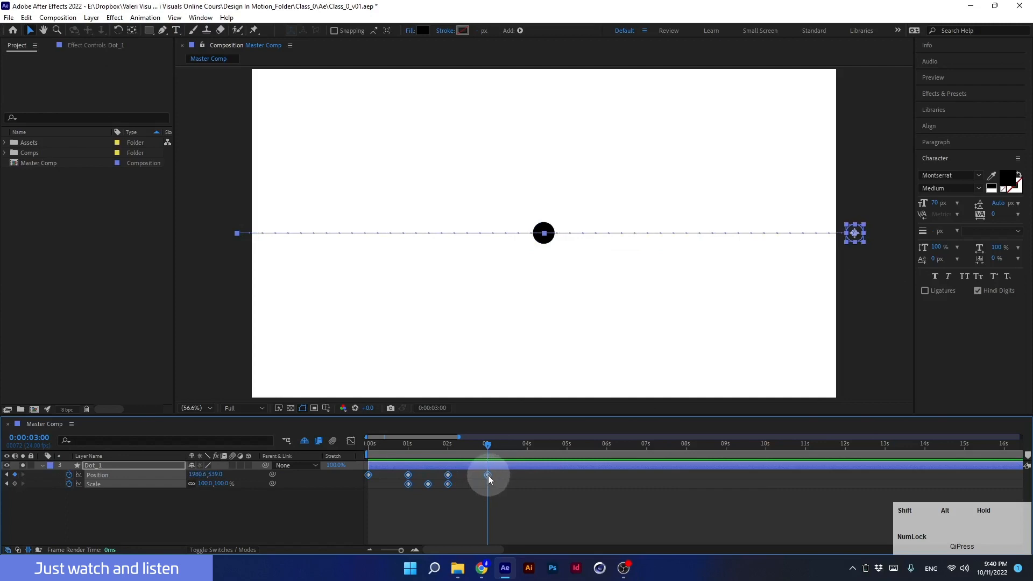
Step: Preview the compressed animation from 0:00:00:00 and return the current-time indicator to the start
{"action": "left_click_drag", "start_coordinate": [488, 476], "coordinate": [344, 452]}
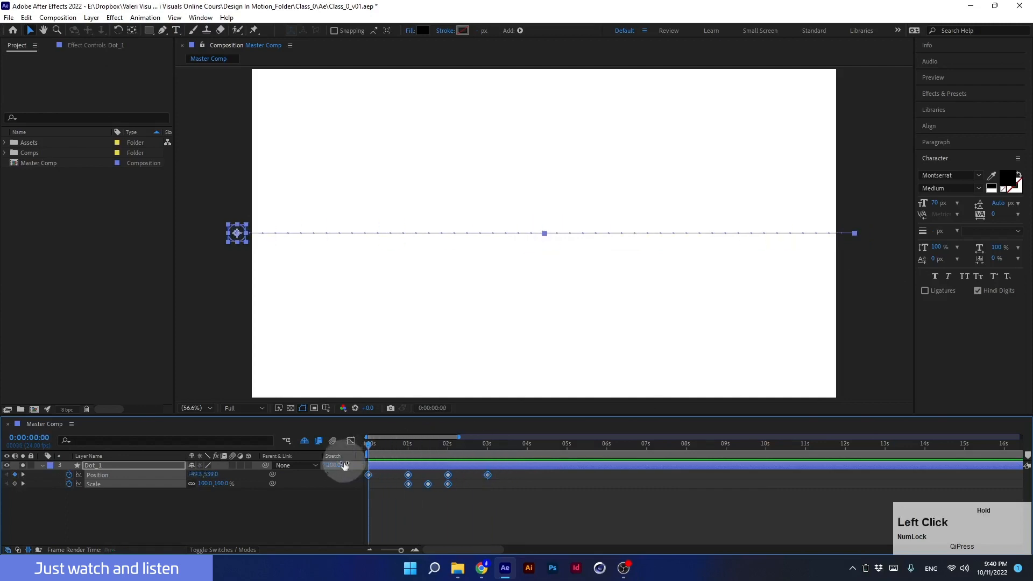
{"action": "key", "text": "space"}
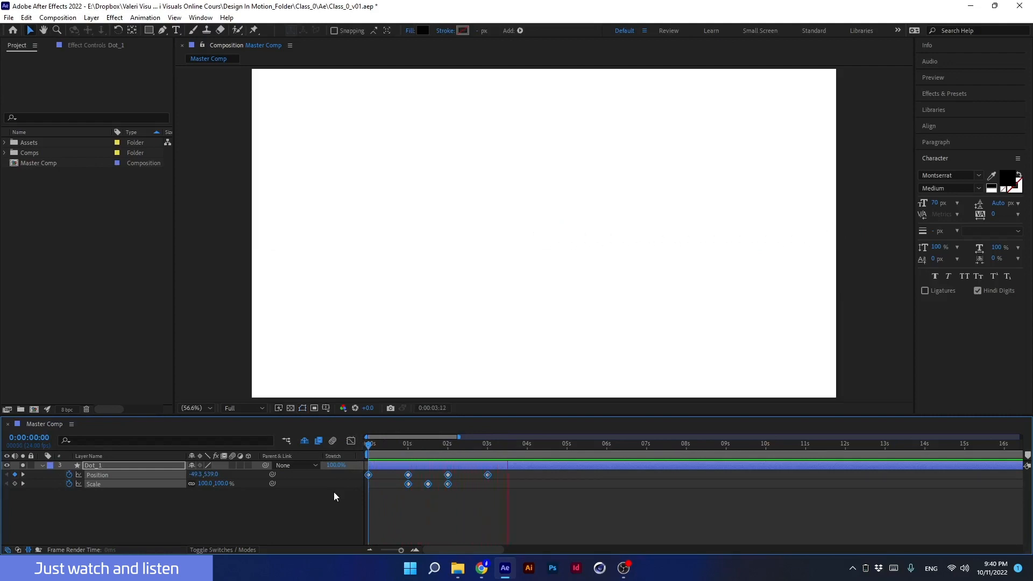
{"action": "key", "text": "space"}
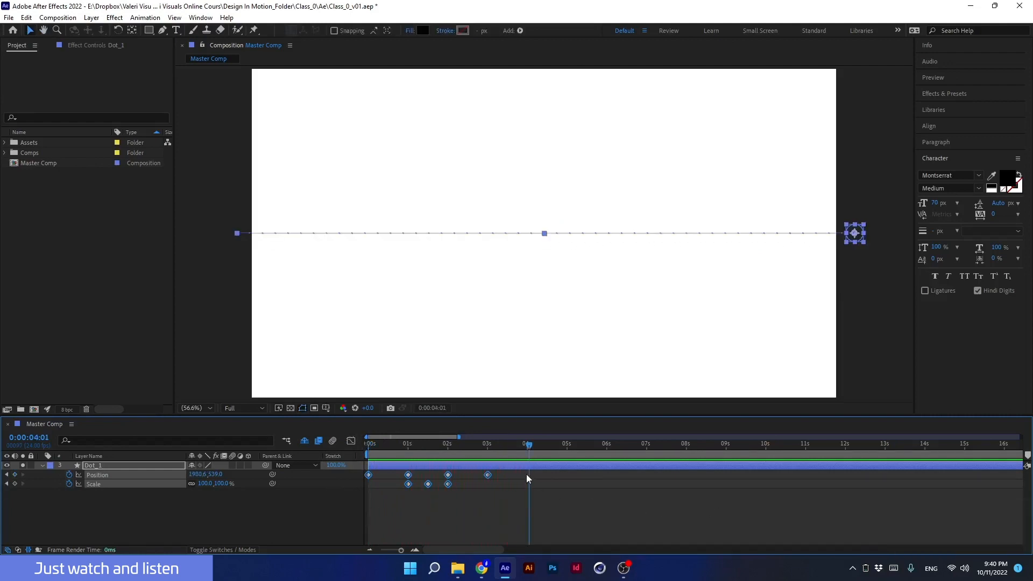
{"action": "left_click_drag", "start_coordinate": [528, 445], "coordinate": [343, 452]}
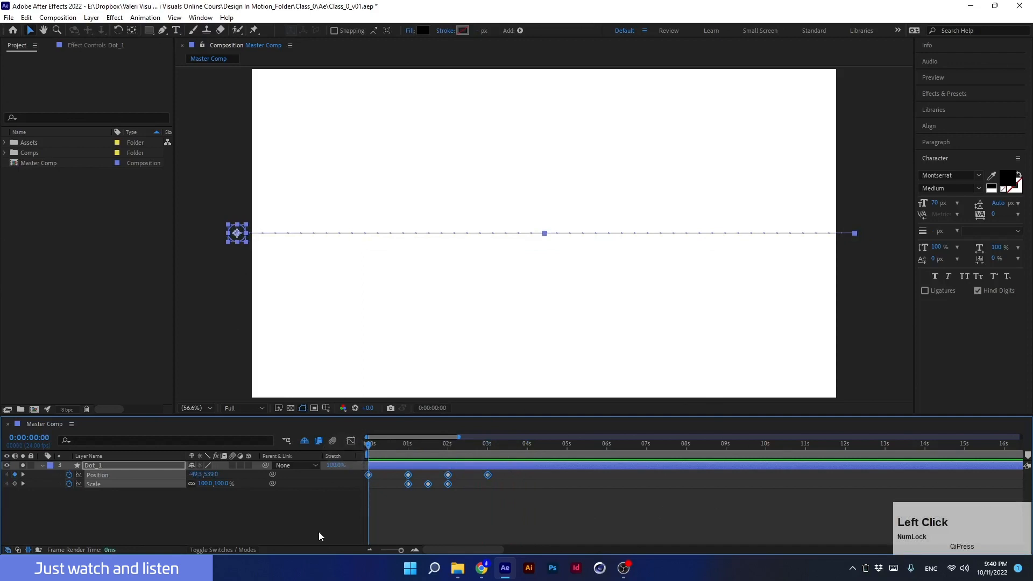